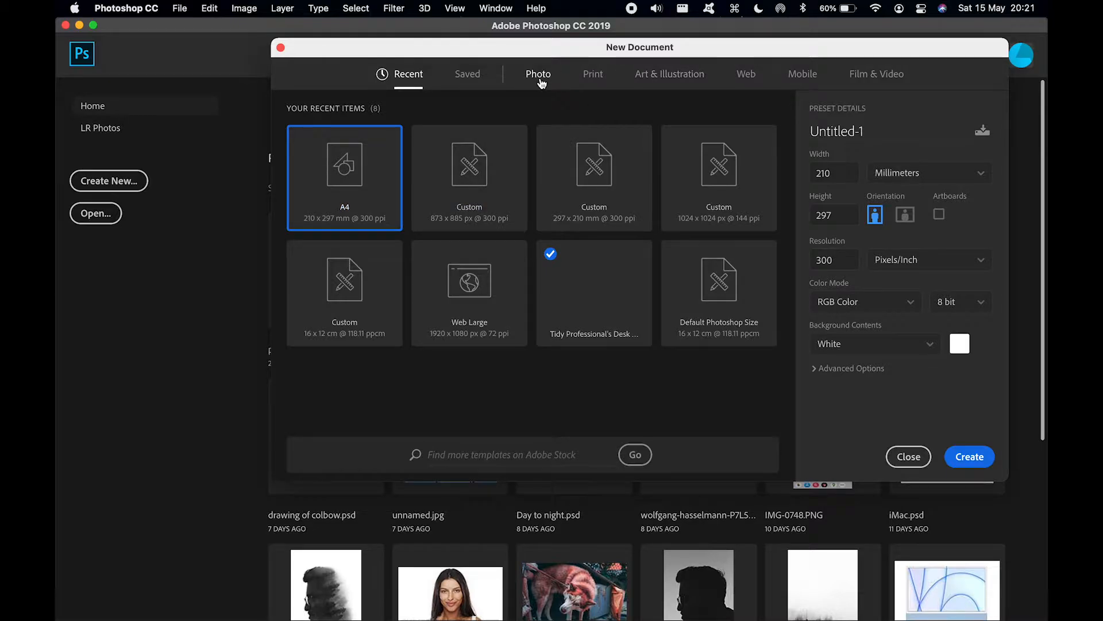
Step: Review the Photo and Print document preset categories and choose the A4 print preset
{"action": "left_click", "coordinate": [539, 79]}
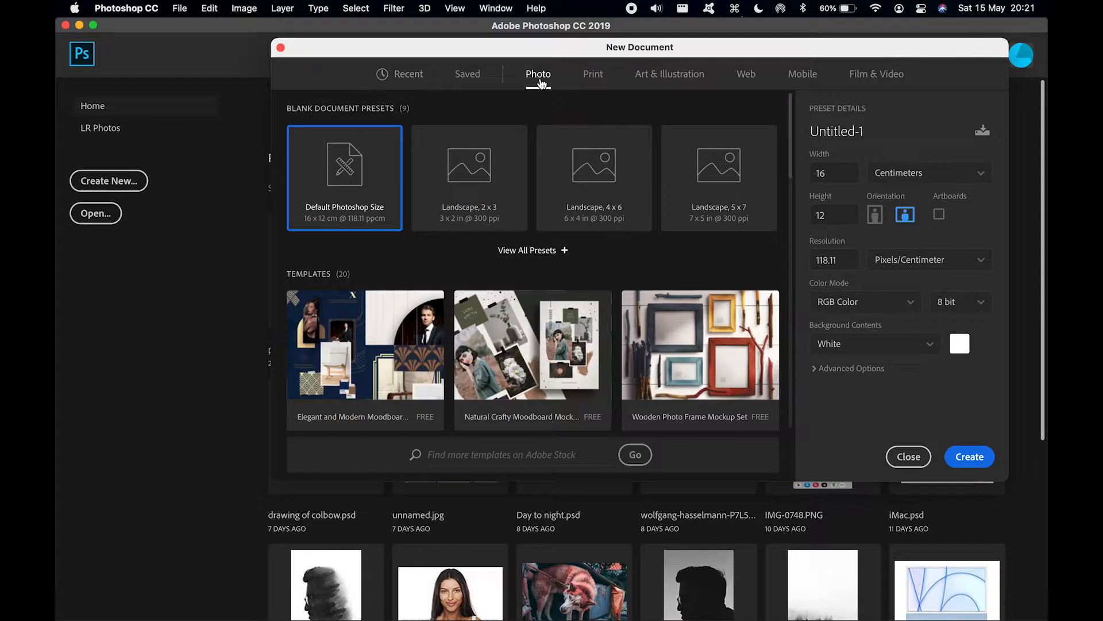
{"action": "left_click", "coordinate": [597, 85]}
{"action": "left_click", "coordinate": [664, 83]}
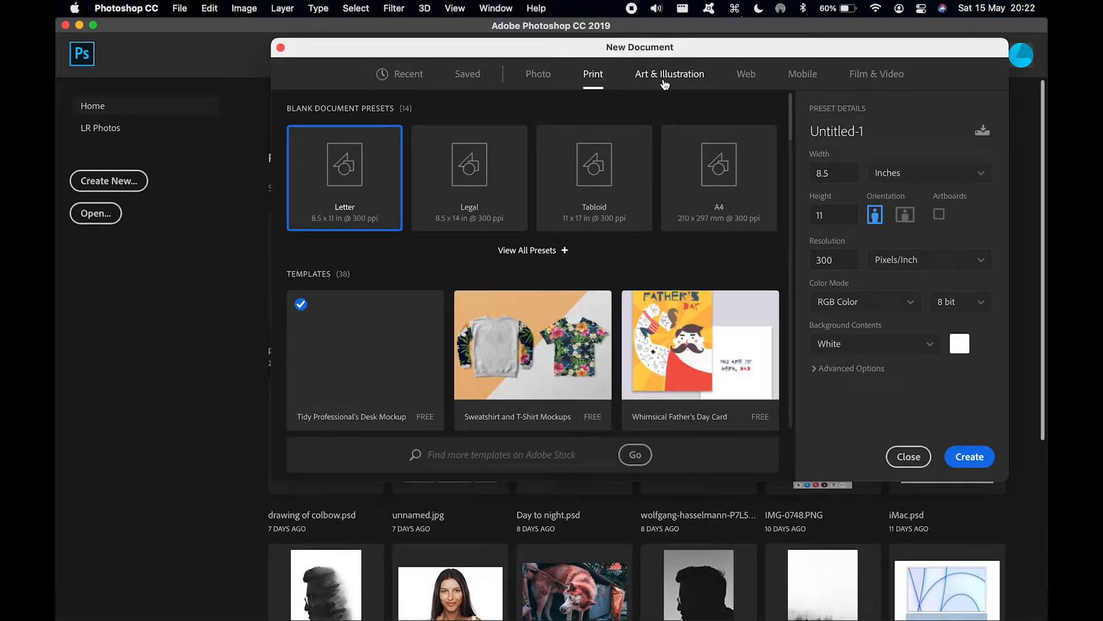
{"action": "left_click", "coordinate": [544, 86]}
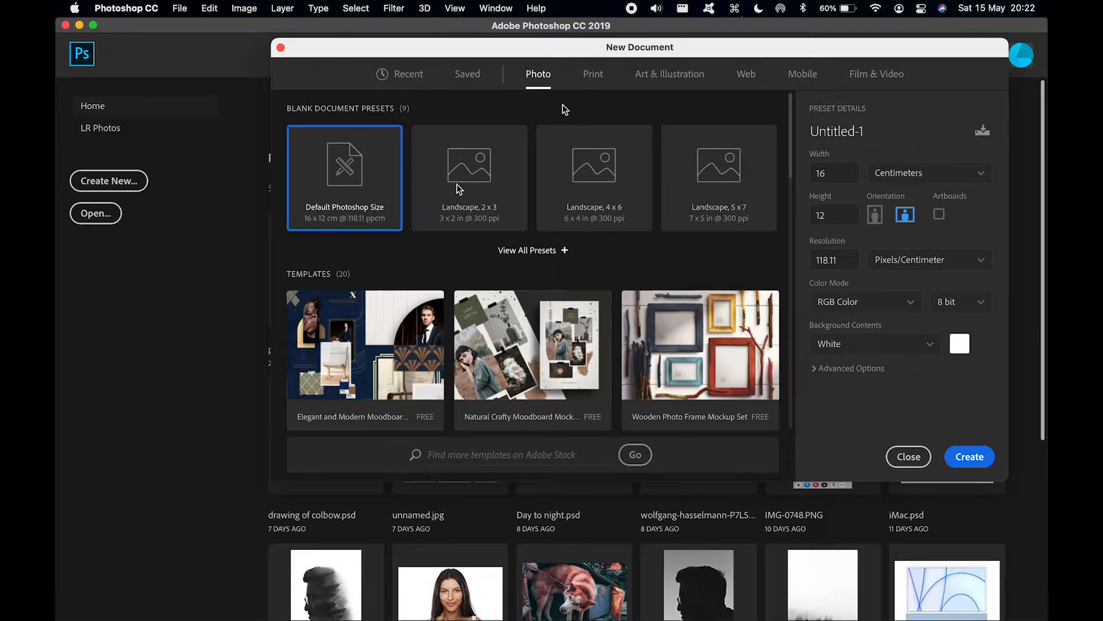
{"action": "left_click", "coordinate": [594, 83]}
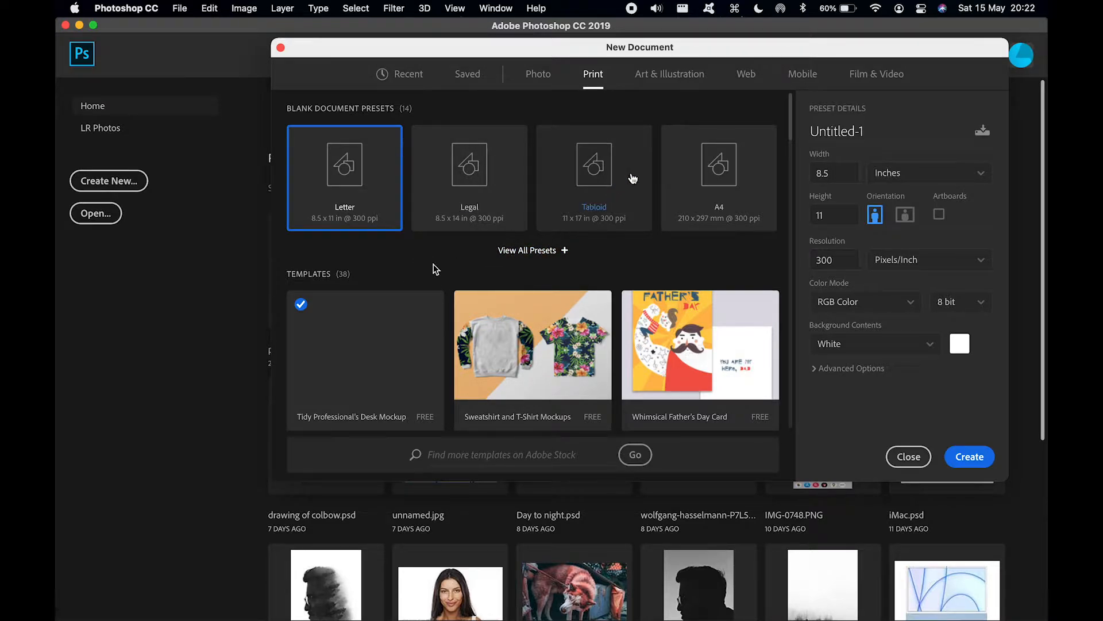
{"action": "left_click", "coordinate": [706, 197]}
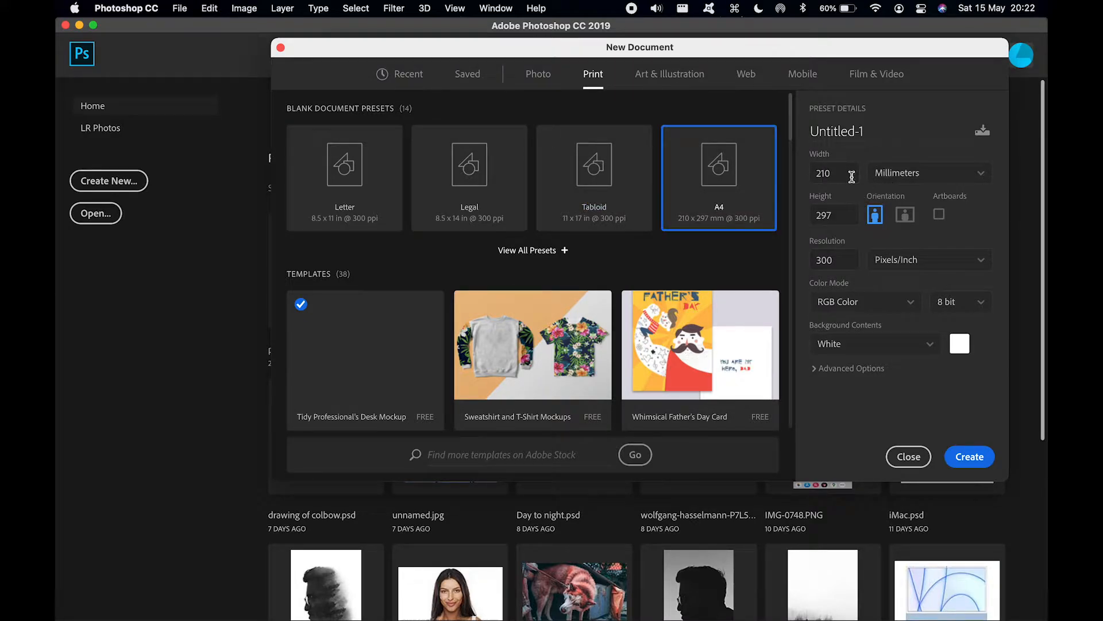
Step: Create the A4 document with pixel units, landscape orientation and a resolution of 72 pixels/inch
{"action": "left_click", "coordinate": [896, 173]}
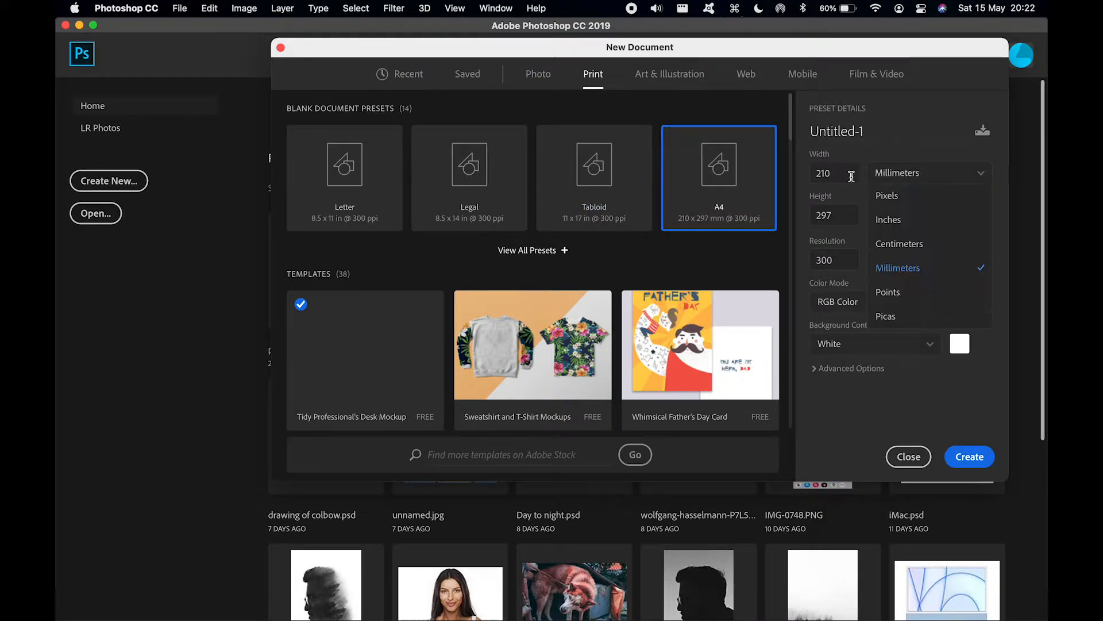
{"action": "left_click", "coordinate": [898, 197]}
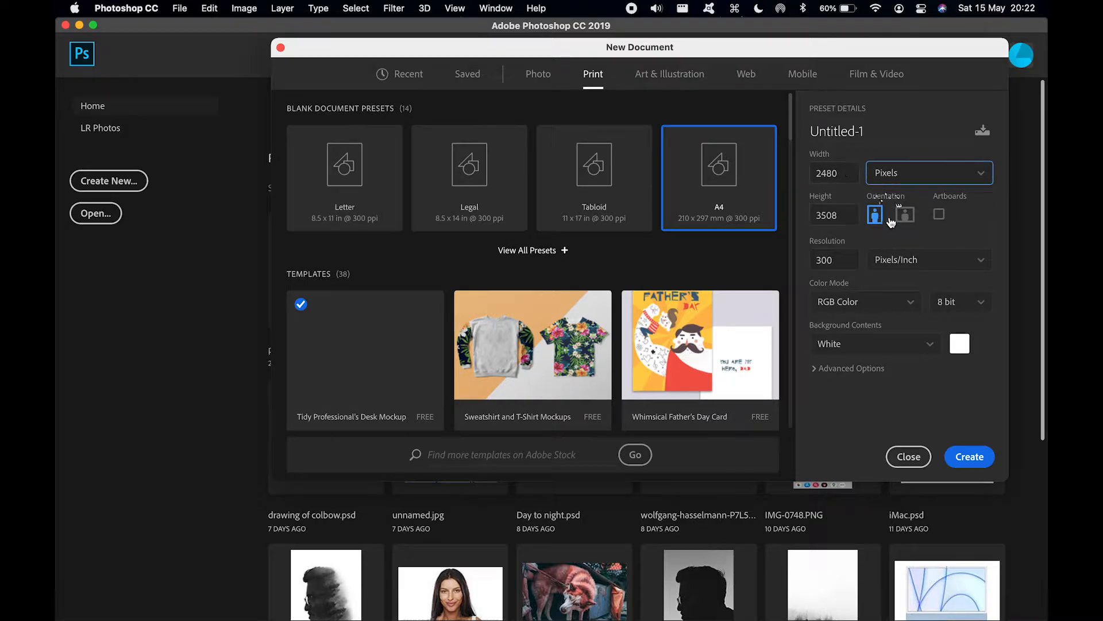
{"action": "left_click", "coordinate": [905, 215]}
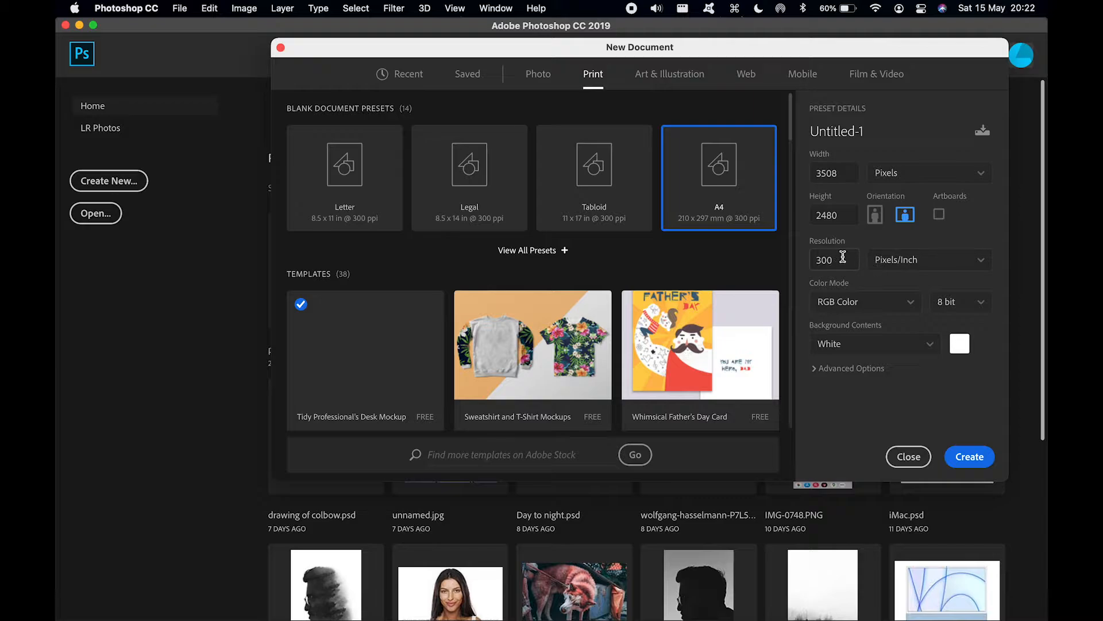
{"action": "left_click_drag", "start_coordinate": [842, 259], "coordinate": [814, 260]}
{"action": "type", "text": "72"}
{"action": "left_click", "coordinate": [938, 242]}
{"action": "left_click", "coordinate": [969, 458]}
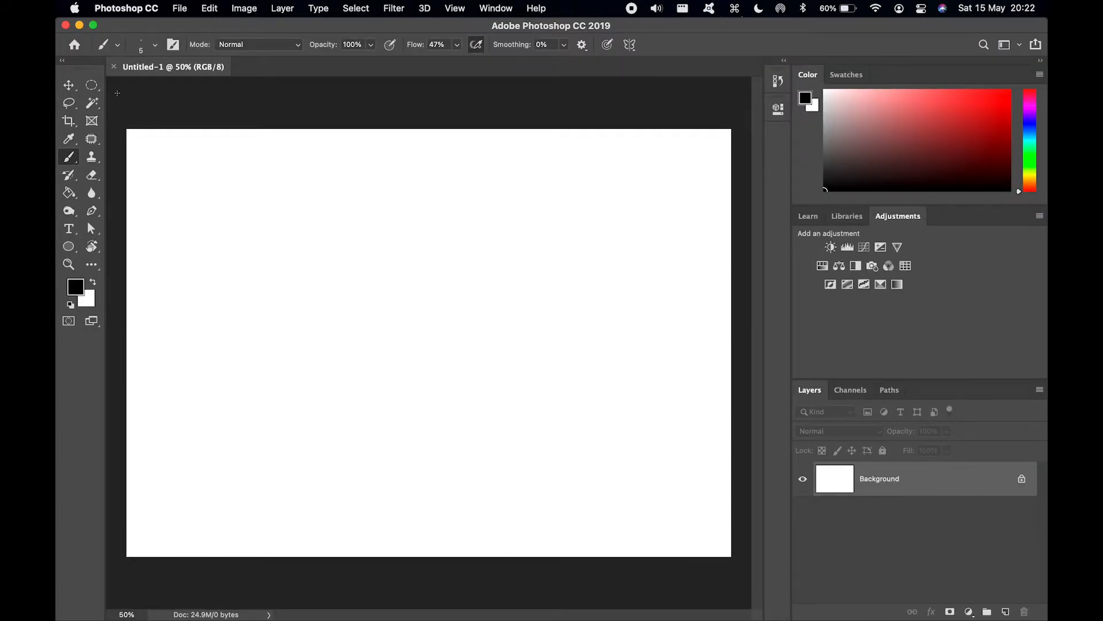
Step: Open the most recently used image, the pexels JPG ending in 3225517
{"action": "left_click", "coordinate": [183, 9]}
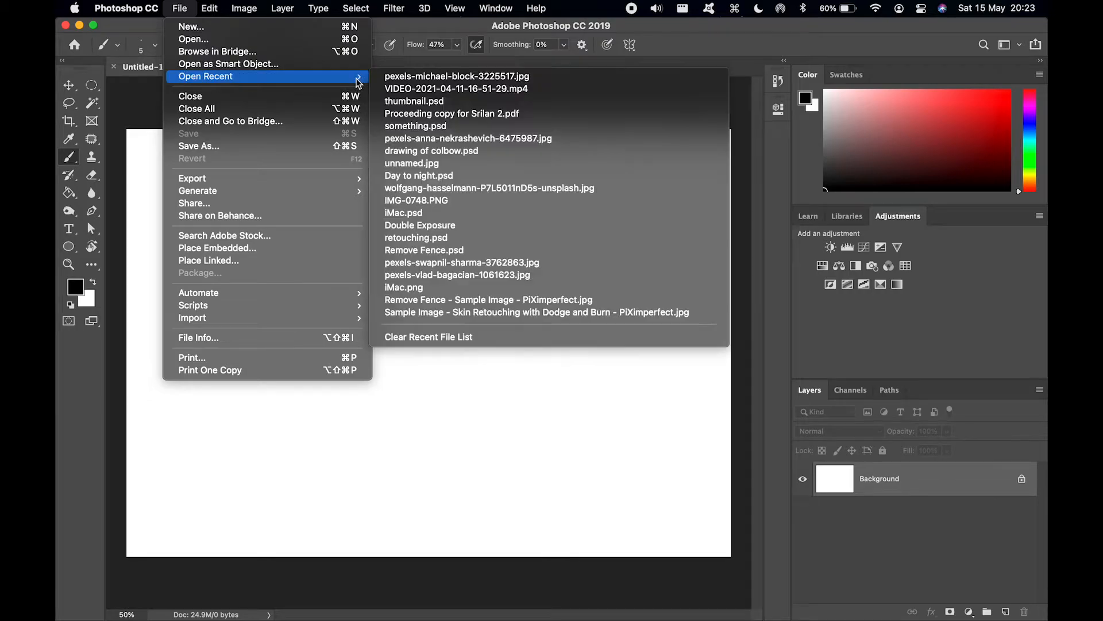
{"action": "left_click", "coordinate": [380, 78]}
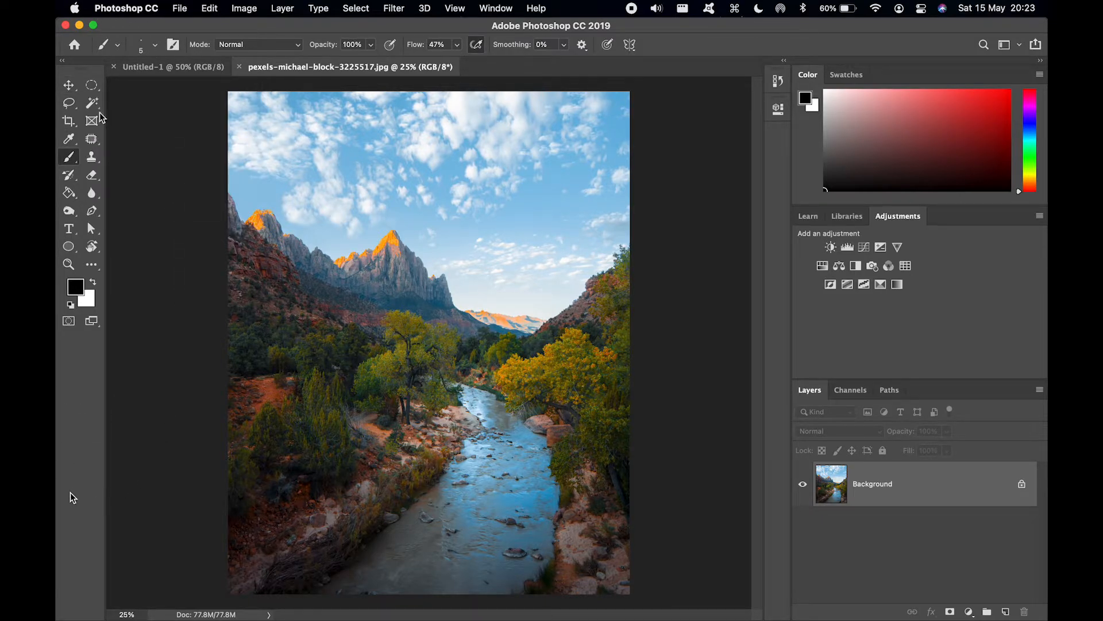
Step: Reset the Essentials workspace to its default layout
{"action": "left_click", "coordinate": [499, 8]}
{"action": "mouse_move", "coordinate": [518, 46]}
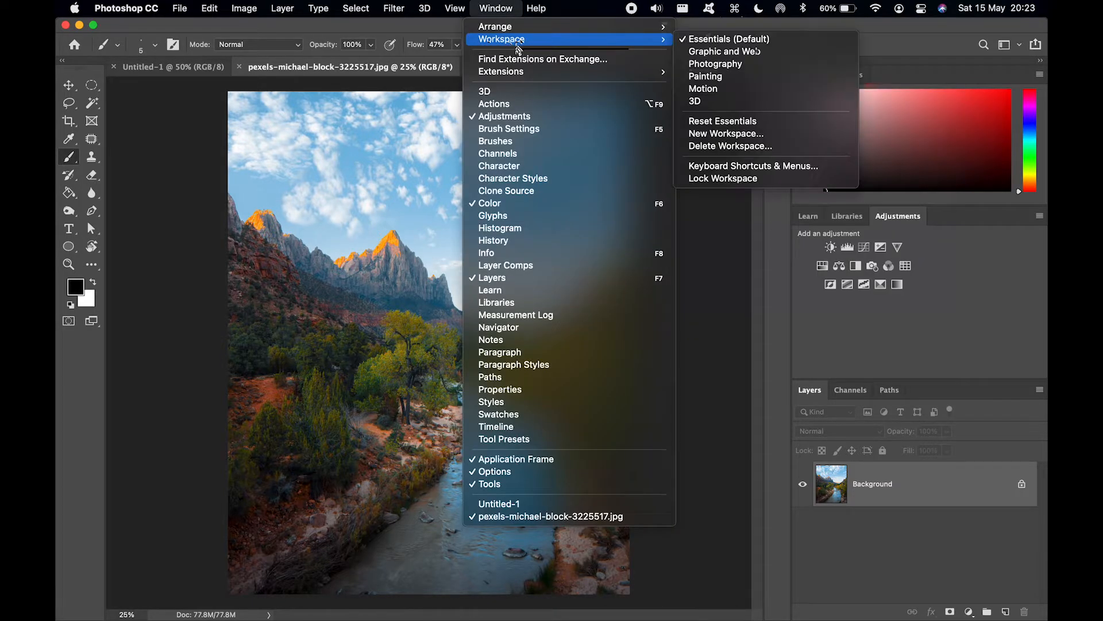
{"action": "left_click", "coordinate": [722, 121]}
{"action": "left_click", "coordinate": [496, 8]}
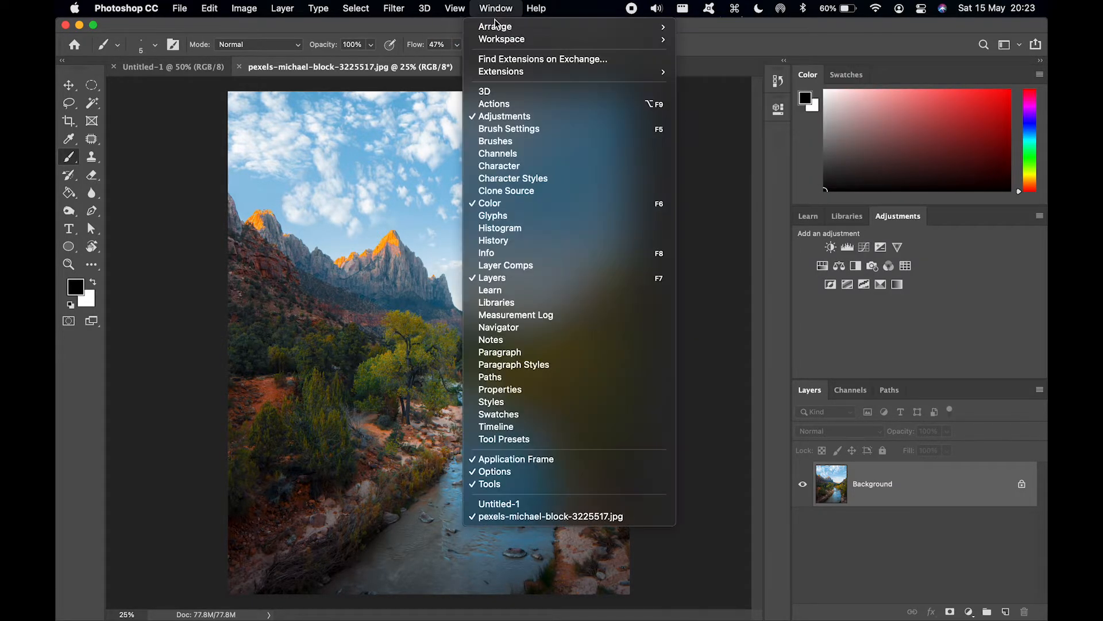
{"action": "mouse_move", "coordinate": [555, 40]}
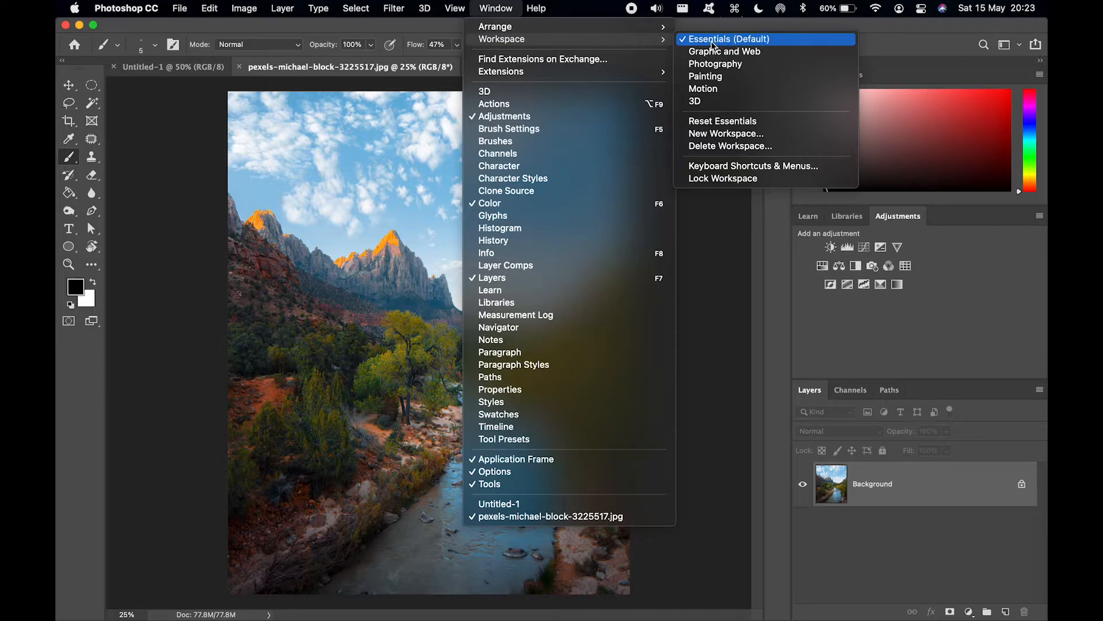
{"action": "left_click", "coordinate": [745, 123]}
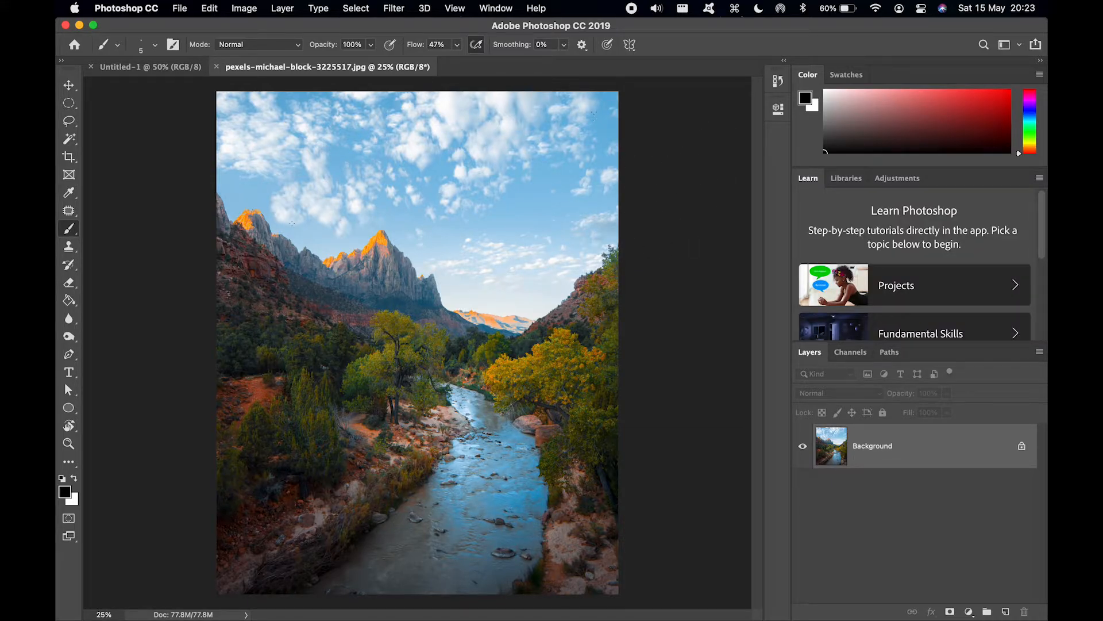
Step: Activate the Move tool, and undock and close the Learn panel
{"action": "left_click", "coordinate": [69, 85]}
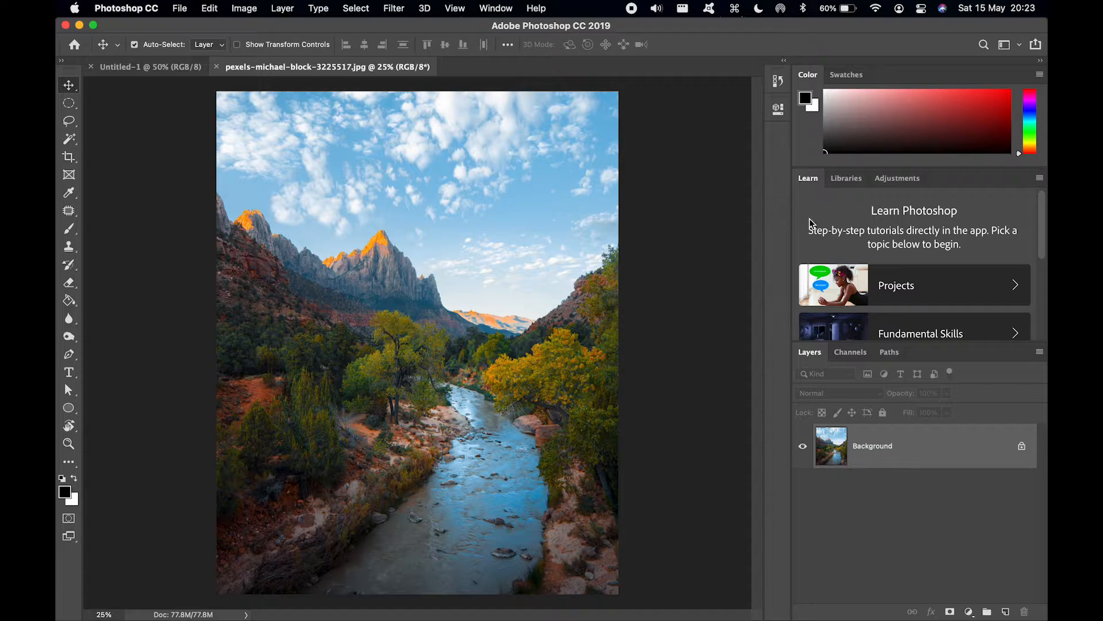
{"action": "left_click_drag", "start_coordinate": [809, 178], "coordinate": [546, 221]}
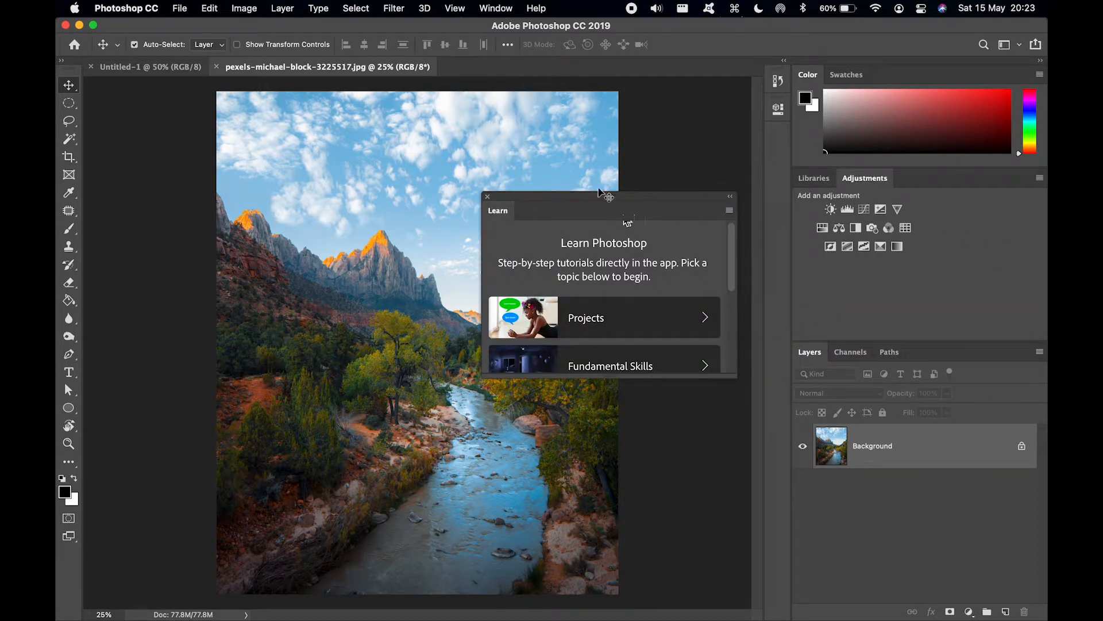
{"action": "left_click", "coordinate": [487, 197]}
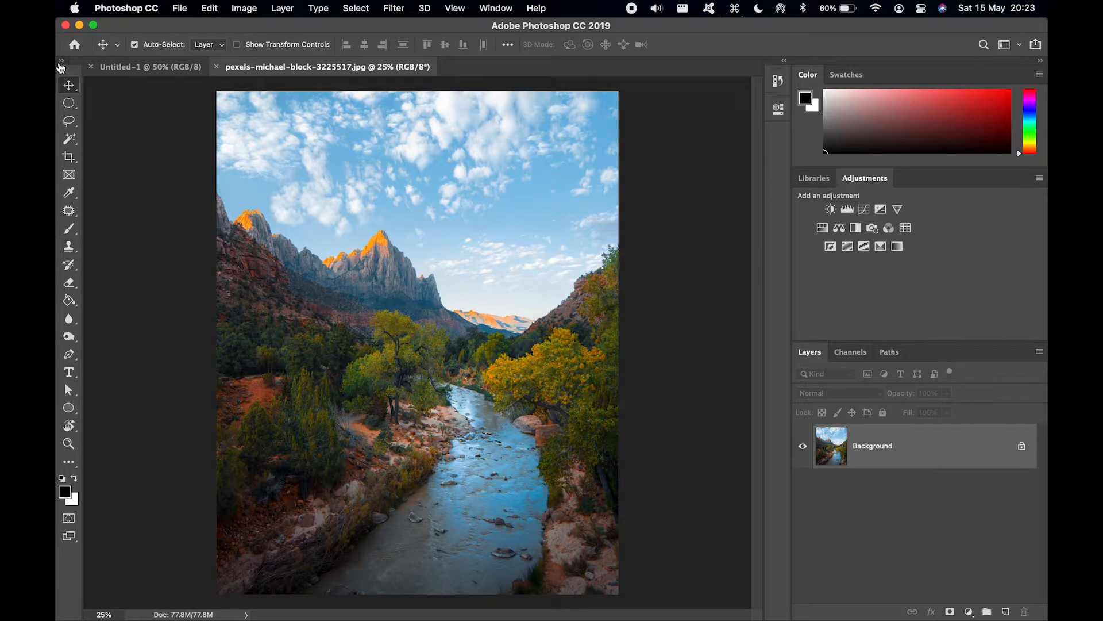
Step: Rearrange the toolbar into two columns
{"action": "left_click", "coordinate": [60, 62]}
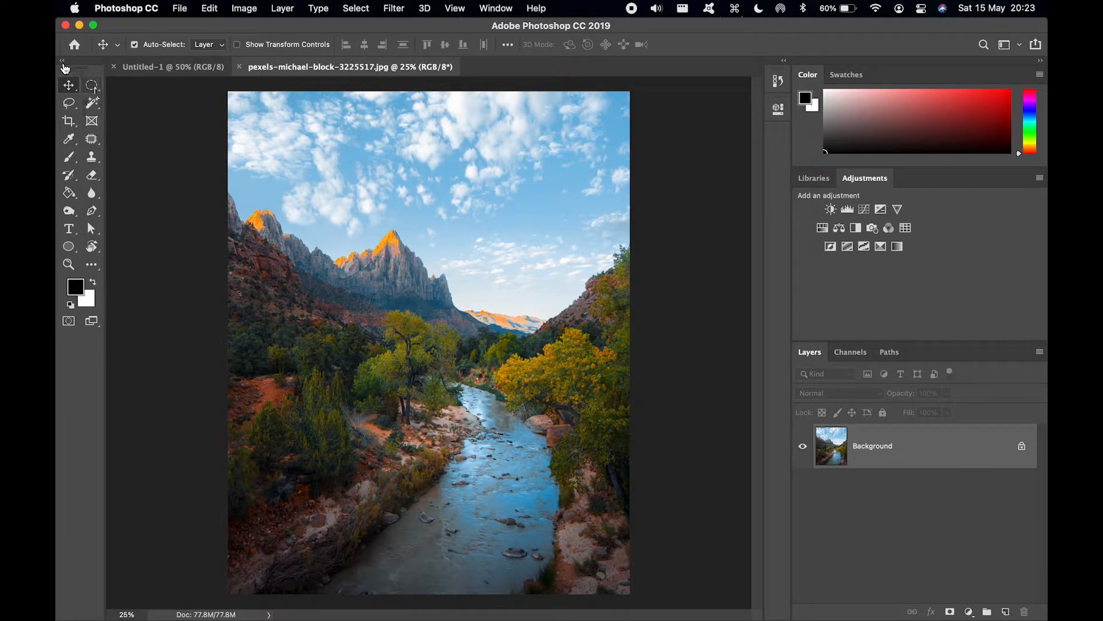
{"action": "left_click", "coordinate": [62, 60]}
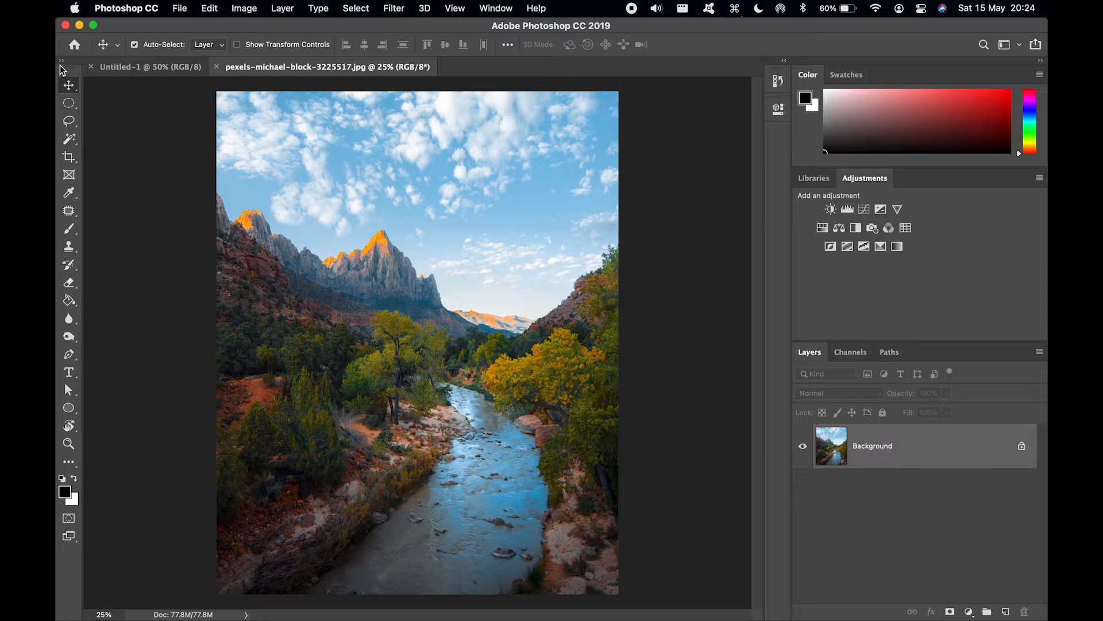
{"action": "left_click", "coordinate": [61, 62]}
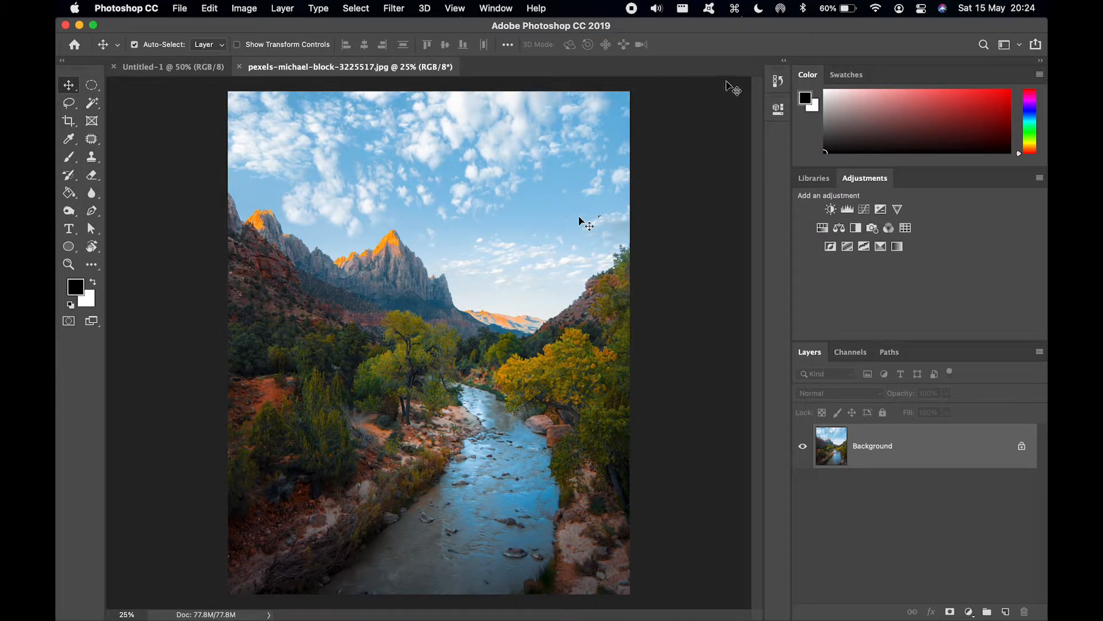
Step: Expand the collapsed History and Properties panels and collapse them again
{"action": "left_click", "coordinate": [783, 61]}
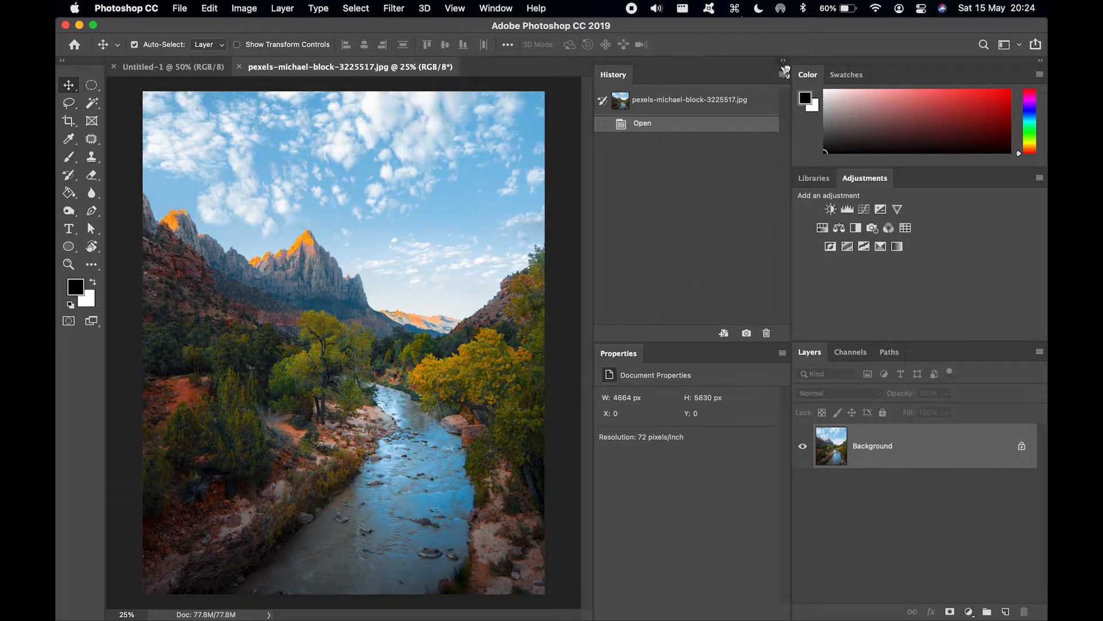
{"action": "left_click", "coordinate": [783, 60]}
{"action": "left_click", "coordinate": [783, 60]}
{"action": "left_click", "coordinate": [783, 61]}
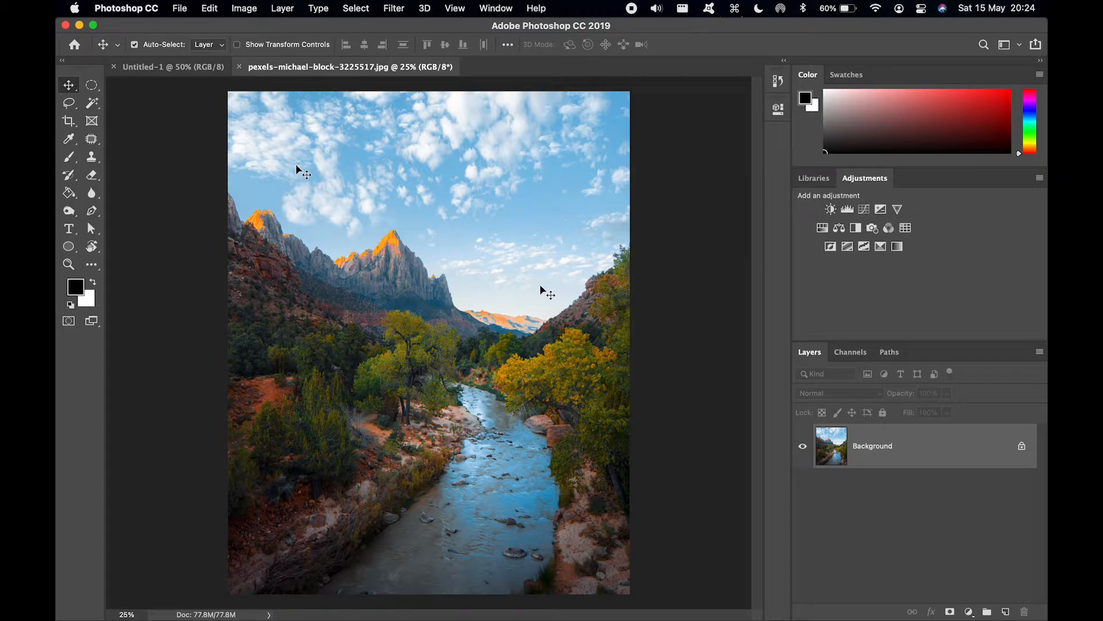
Step: Try moving the background photo after converting it to a normal layer, and undo the moves and the conversion
{"action": "left_click_drag", "start_coordinate": [551, 341], "coordinate": [494, 290]}
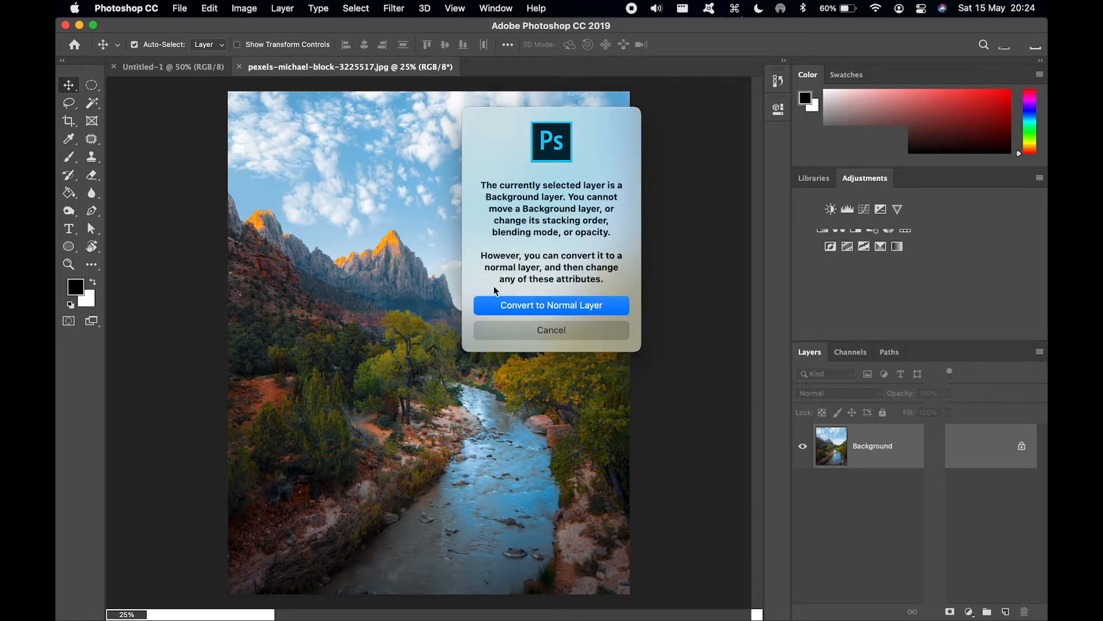
{"action": "left_click", "coordinate": [552, 315]}
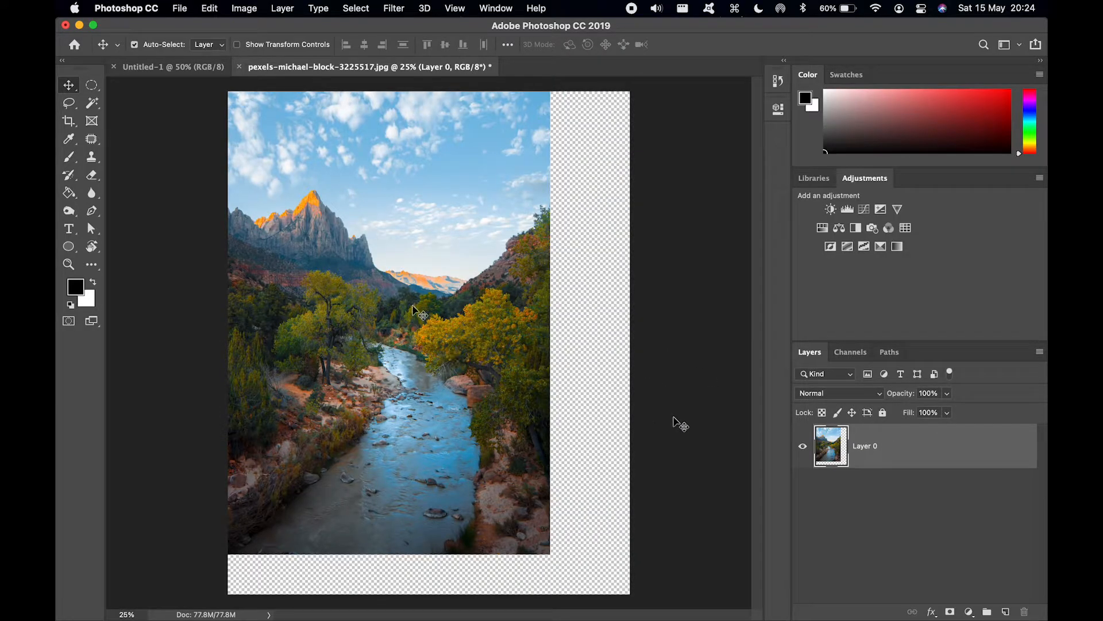
{"action": "left_click_drag", "start_coordinate": [412, 307], "coordinate": [520, 263]}
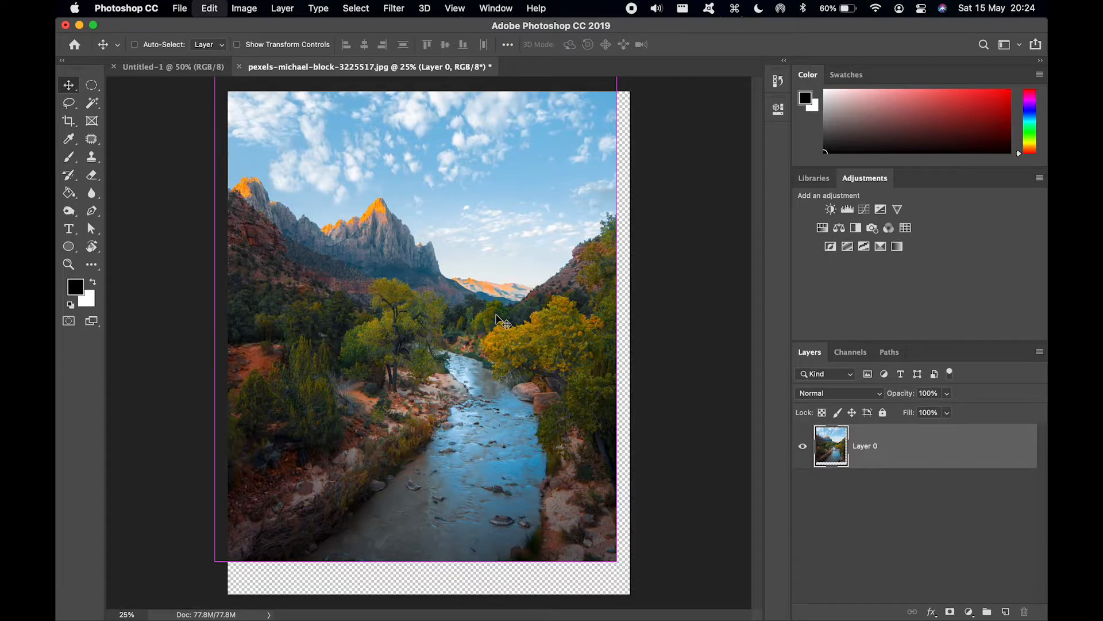
{"action": "key", "text": "super+z"}
{"action": "key", "text": "super+z"}
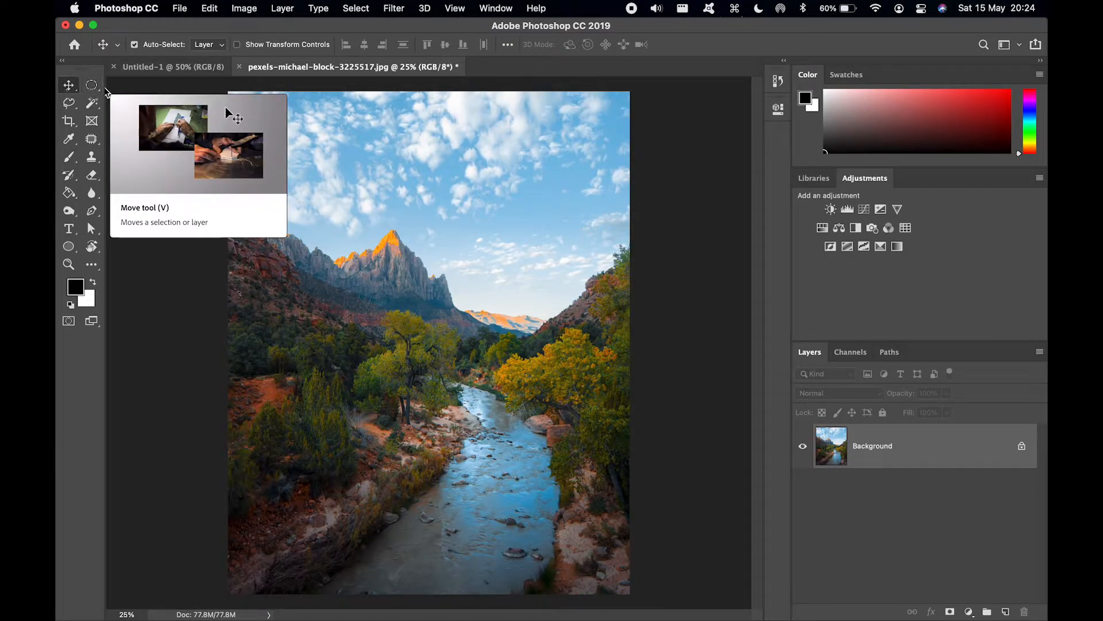
Step: Draw an artboard about 3432 by 2784 px beside the photo's left edge with the Artboard tool
{"action": "left_click", "coordinate": [68, 88]}
{"action": "left_click", "coordinate": [68, 89]}
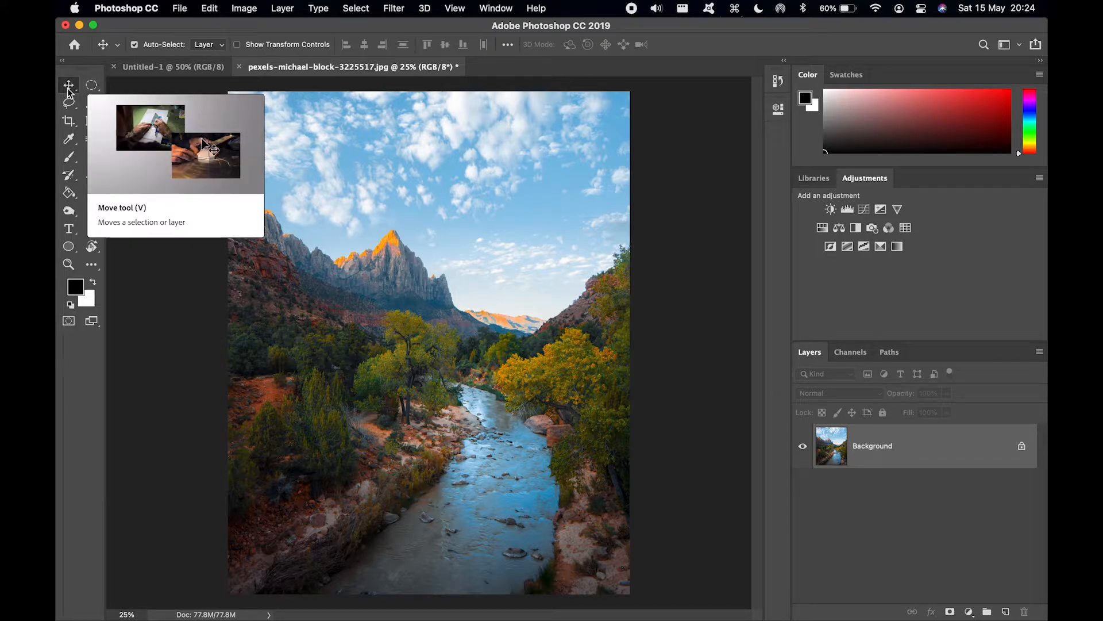
{"action": "left_click", "coordinate": [68, 89]}
{"action": "left_click", "coordinate": [148, 164]}
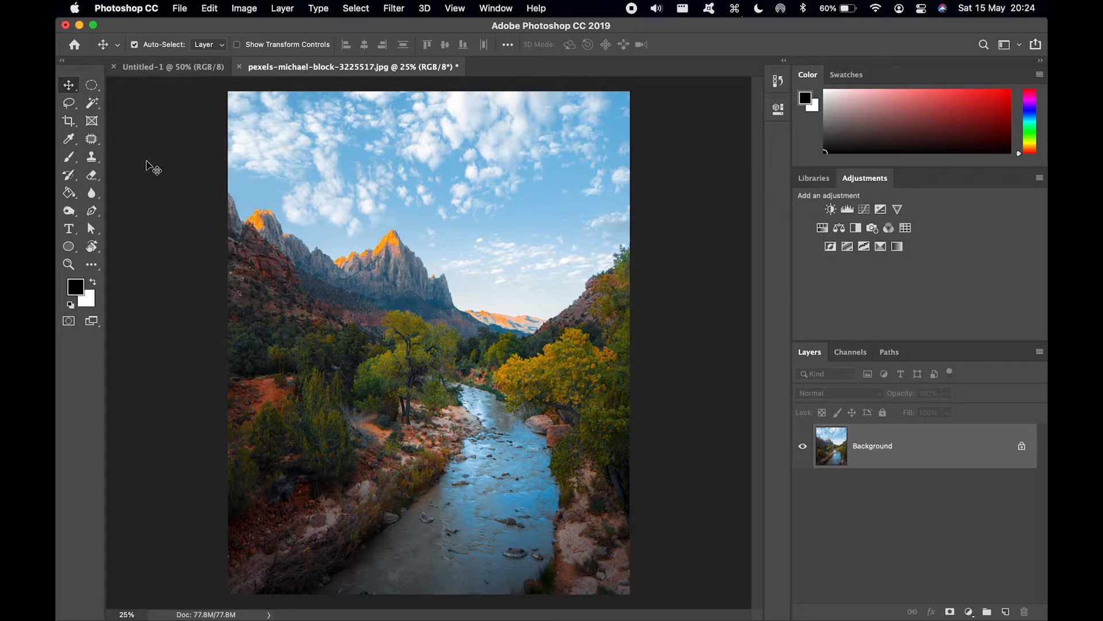
{"action": "left_click", "coordinate": [70, 90]}
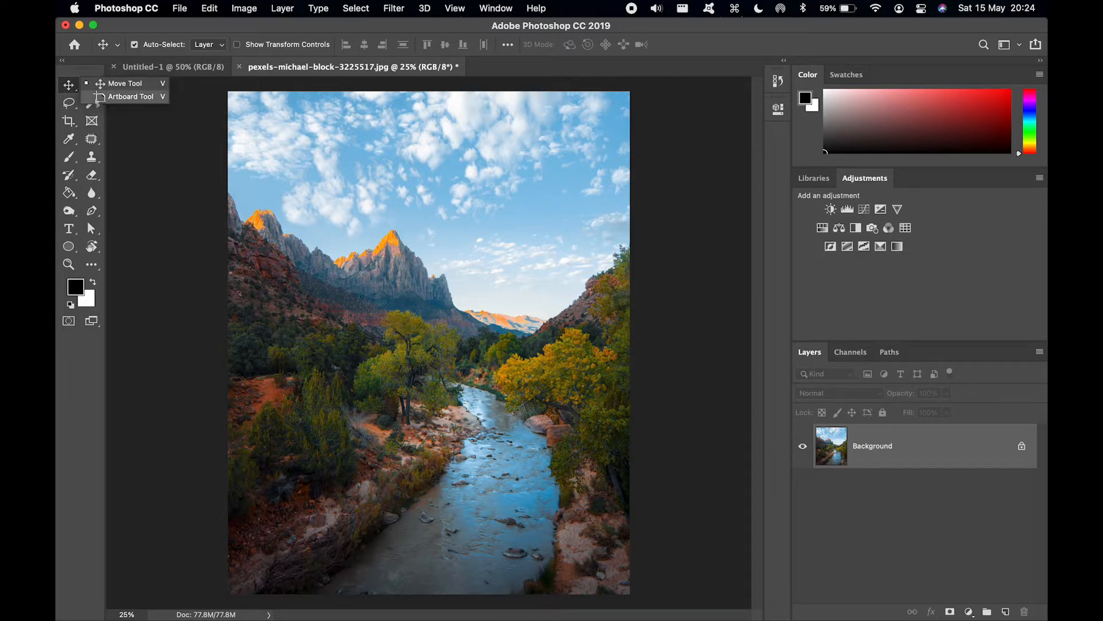
{"action": "left_click", "coordinate": [103, 98]}
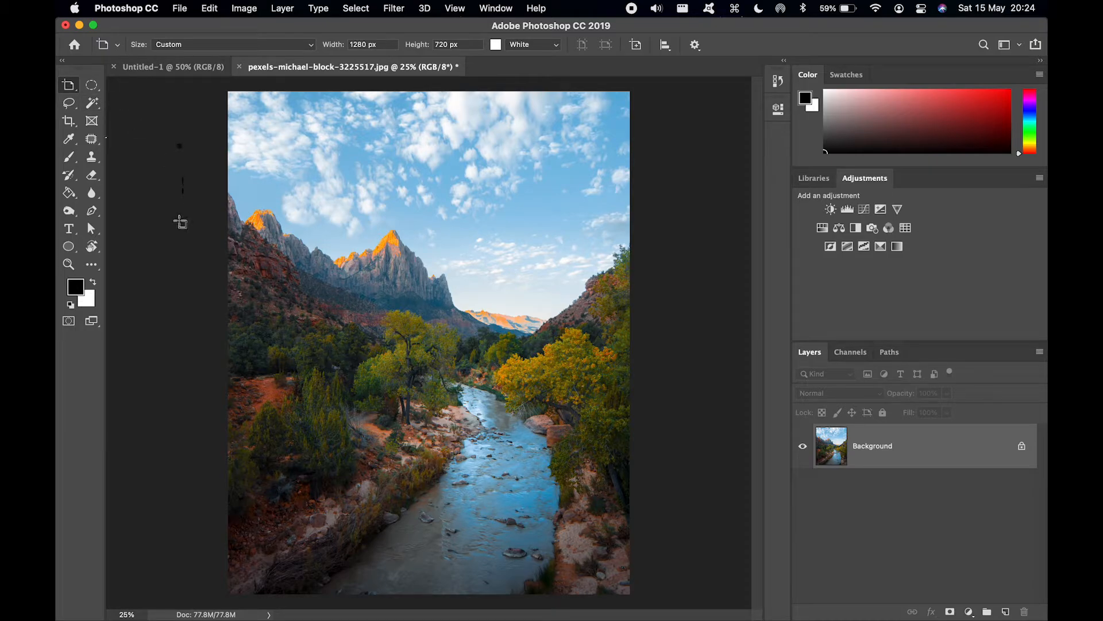
{"action": "scroll", "coordinate": [179, 222], "scroll_direction": "down", "scroll_amount": 5}
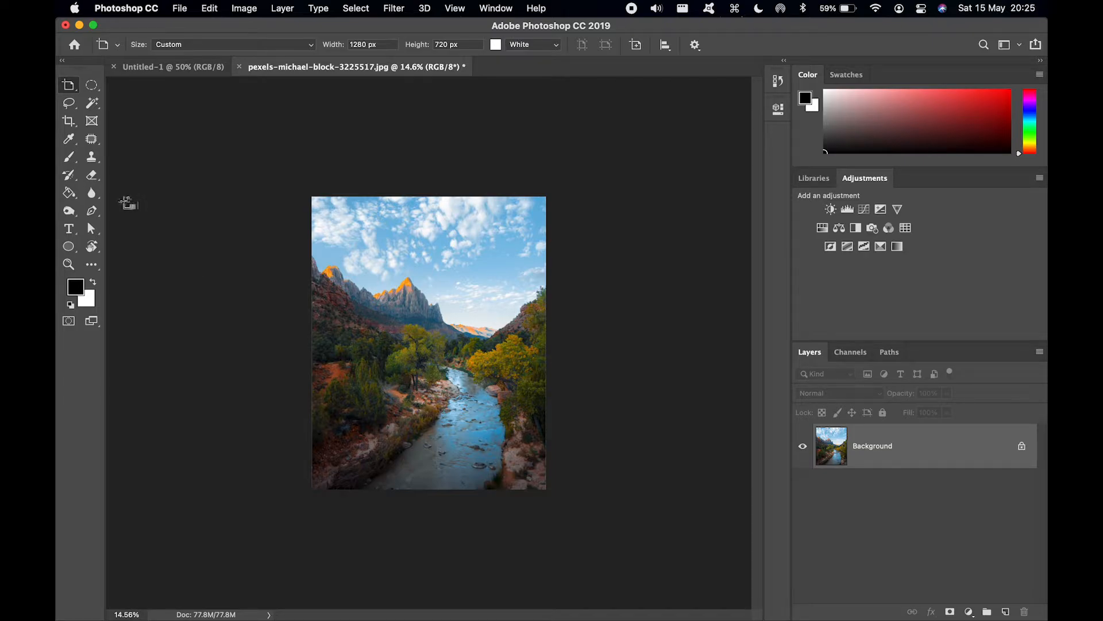
{"action": "left_click_drag", "start_coordinate": [121, 204], "coordinate": [295, 342]}
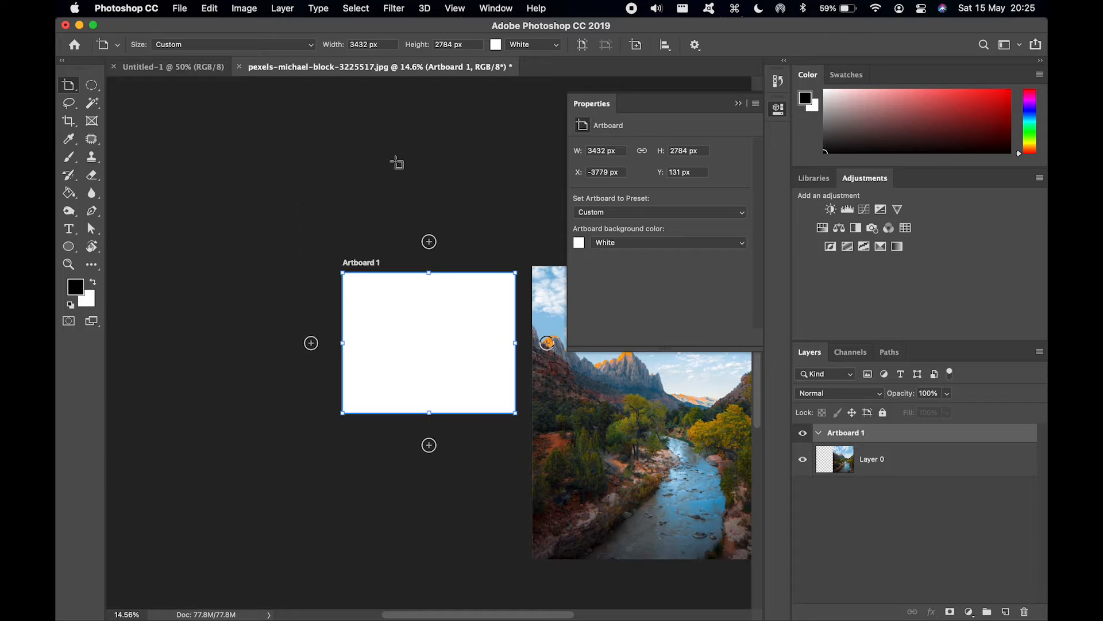
Step: Set the new artboard's width to 432 px and collapse the Properties panel
{"action": "left_click", "coordinate": [354, 44]}
{"action": "left_click", "coordinate": [738, 103]}
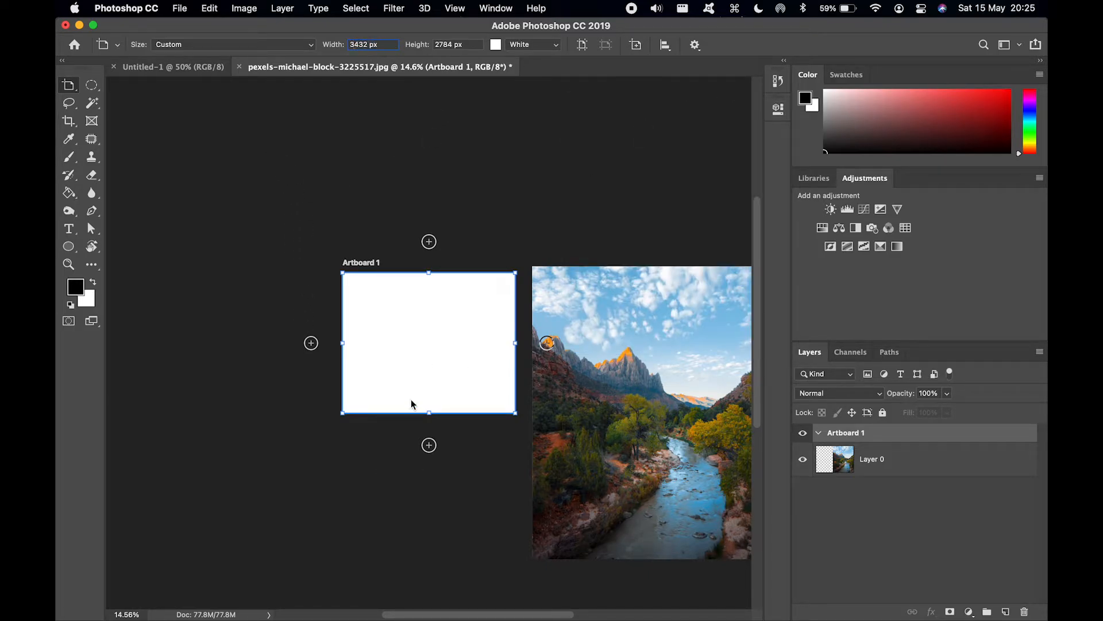
{"action": "key", "text": "BackSpace"}
{"action": "key", "text": "Return"}
{"action": "right_click", "coordinate": [69, 85]}
{"action": "left_click", "coordinate": [89, 96]}
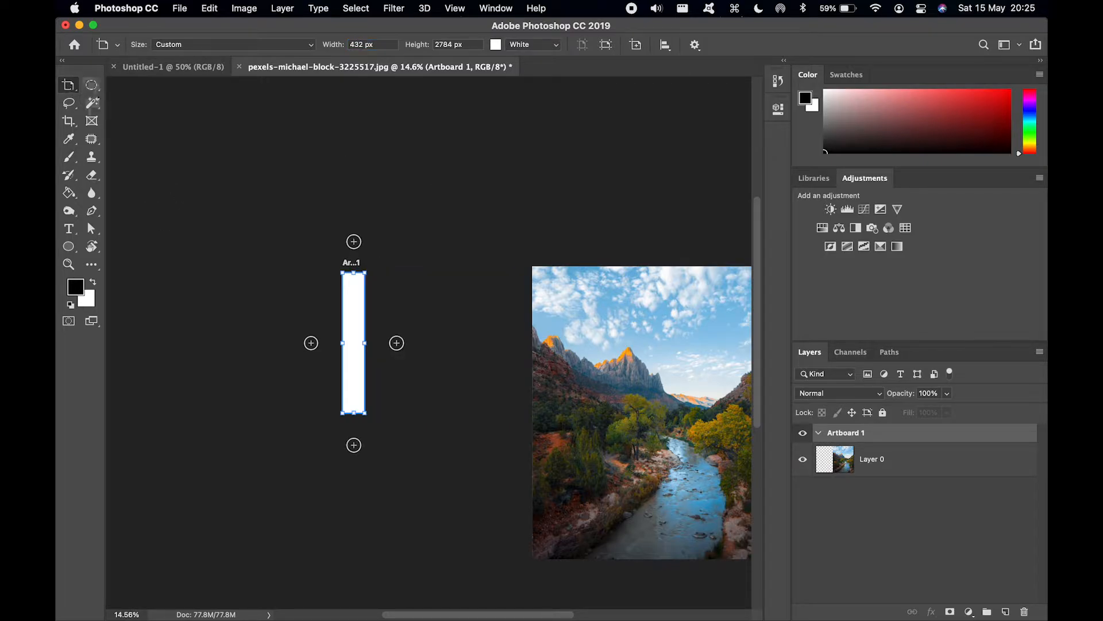
Step: Delete the narrow artboard and move the photo layer to the middle of the canvas
{"action": "left_click", "coordinate": [70, 85]}
{"action": "left_click", "coordinate": [115, 84]}
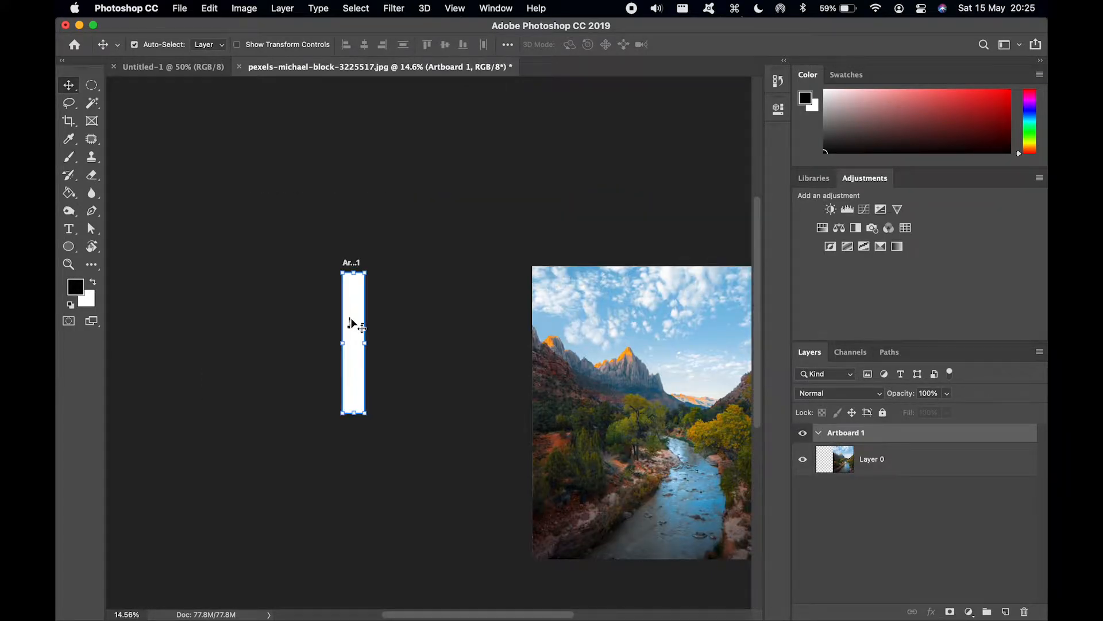
{"action": "key", "text": "BackSpace"}
{"action": "left_click_drag", "start_coordinate": [510, 344], "coordinate": [402, 342]}
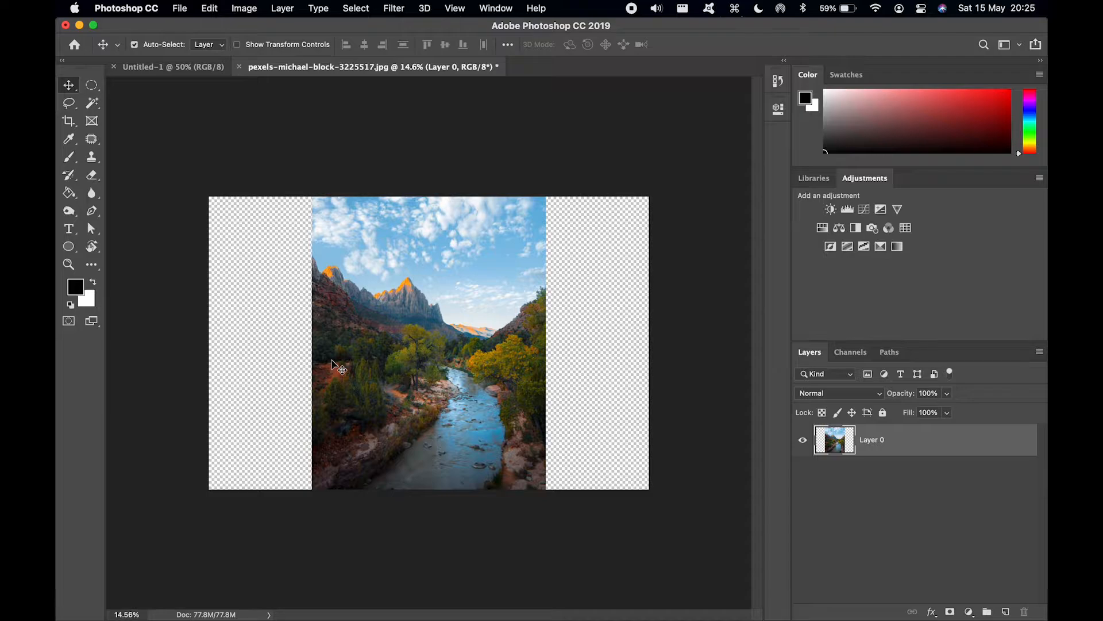
{"action": "scroll", "coordinate": [332, 364], "scroll_direction": "up", "scroll_amount": 3}
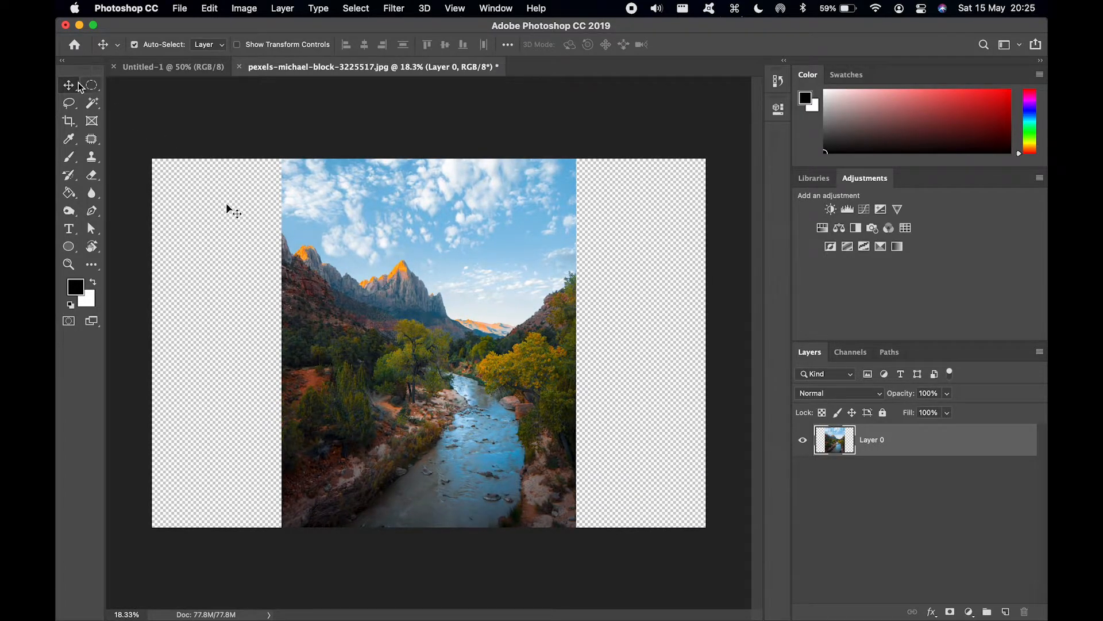
Step: Marquee-select the transparent strip left of the photo, fill it with white and refill it with black, and deselect
{"action": "left_click", "coordinate": [95, 86]}
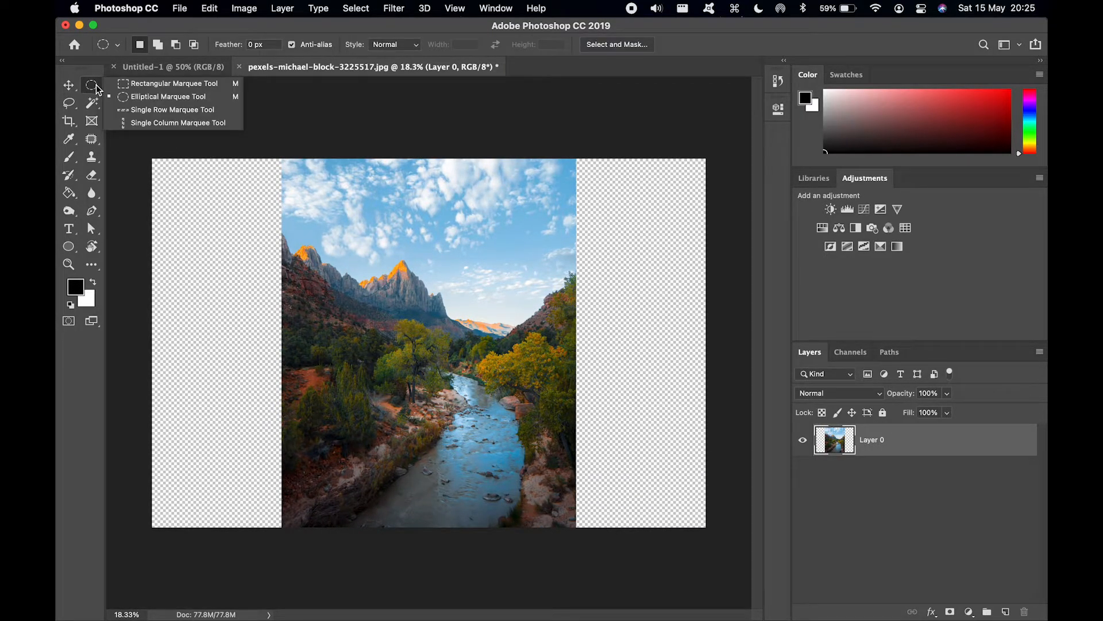
{"action": "left_click", "coordinate": [167, 84]}
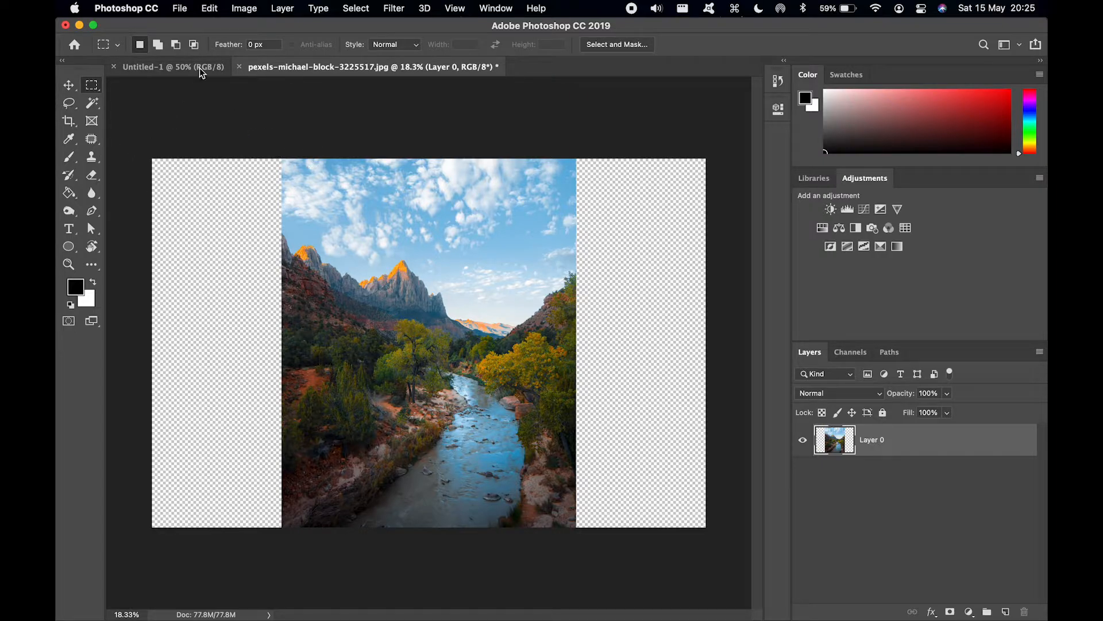
{"action": "left_click_drag", "start_coordinate": [152, 160], "coordinate": [274, 544]}
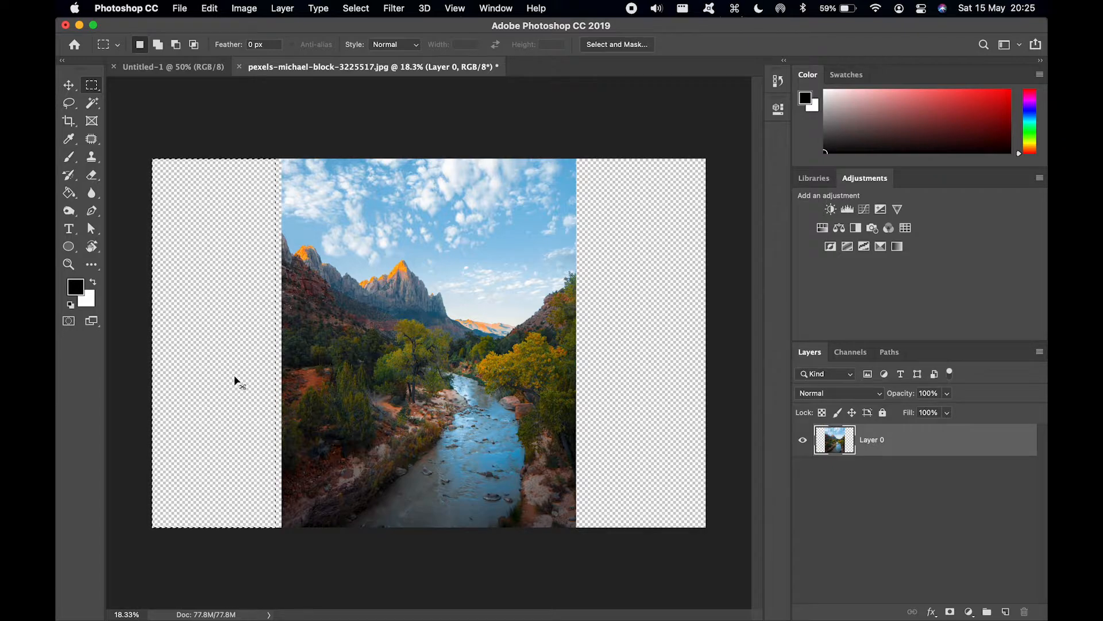
{"action": "key", "text": "super+BackSpace"}
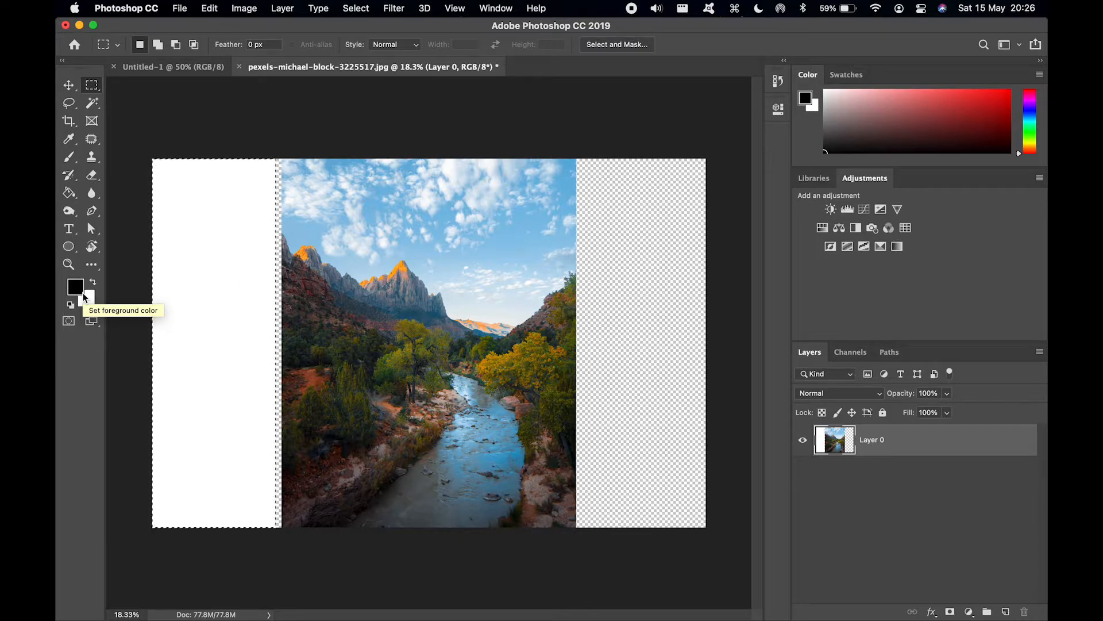
{"action": "key", "text": "alt+BackSpace"}
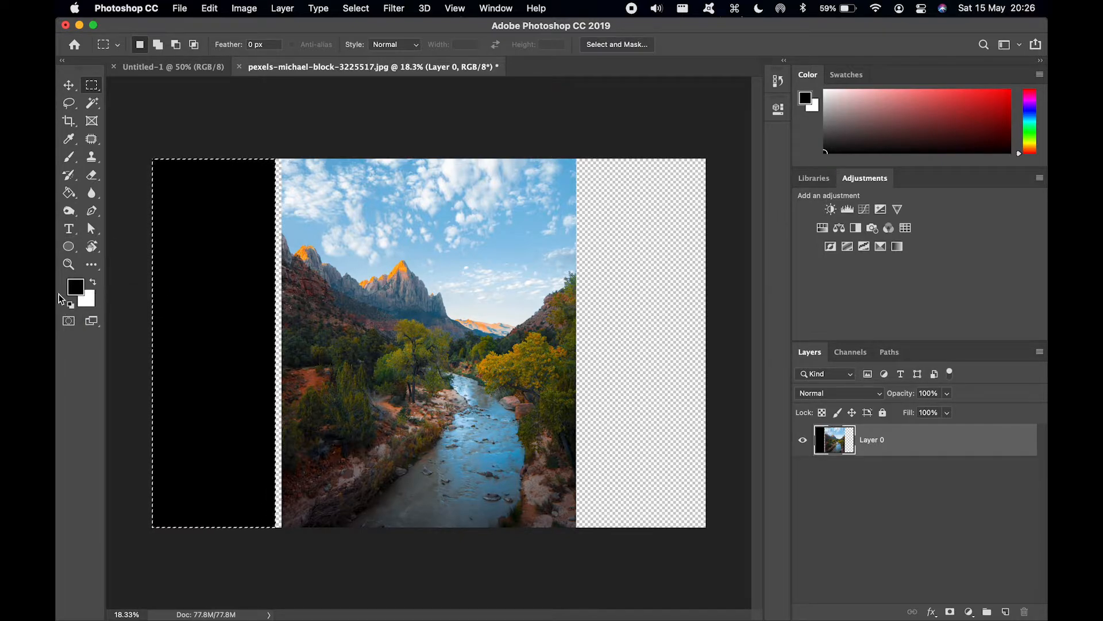
{"action": "left_click", "coordinate": [151, 253]}
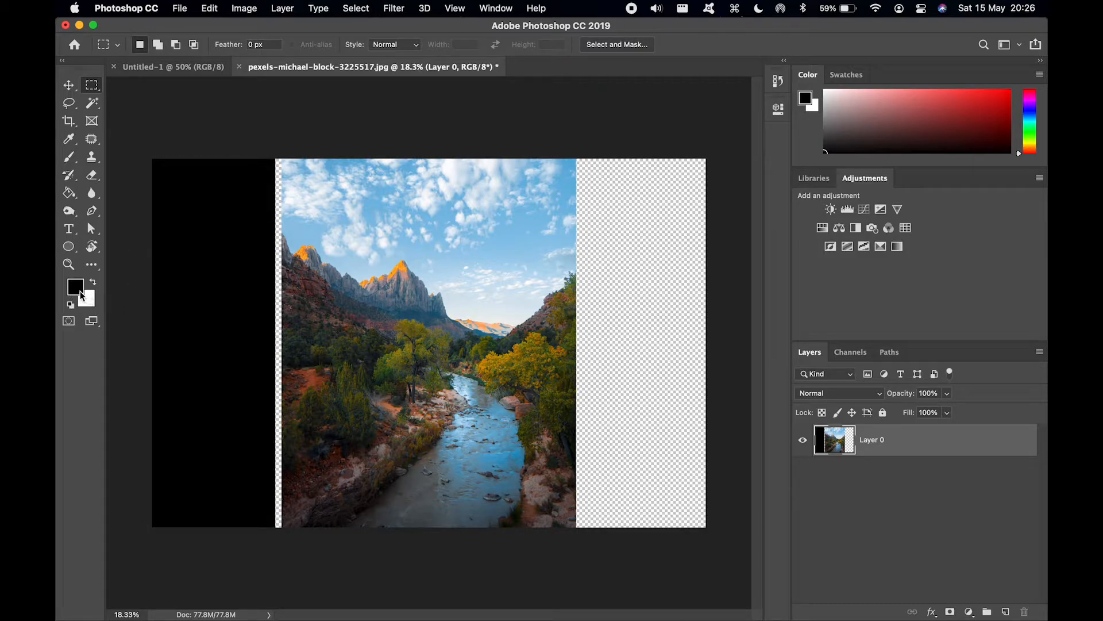
Step: Set the foreground colour to the dark red 850f0f in the Color Picker
{"action": "left_click", "coordinate": [75, 287]}
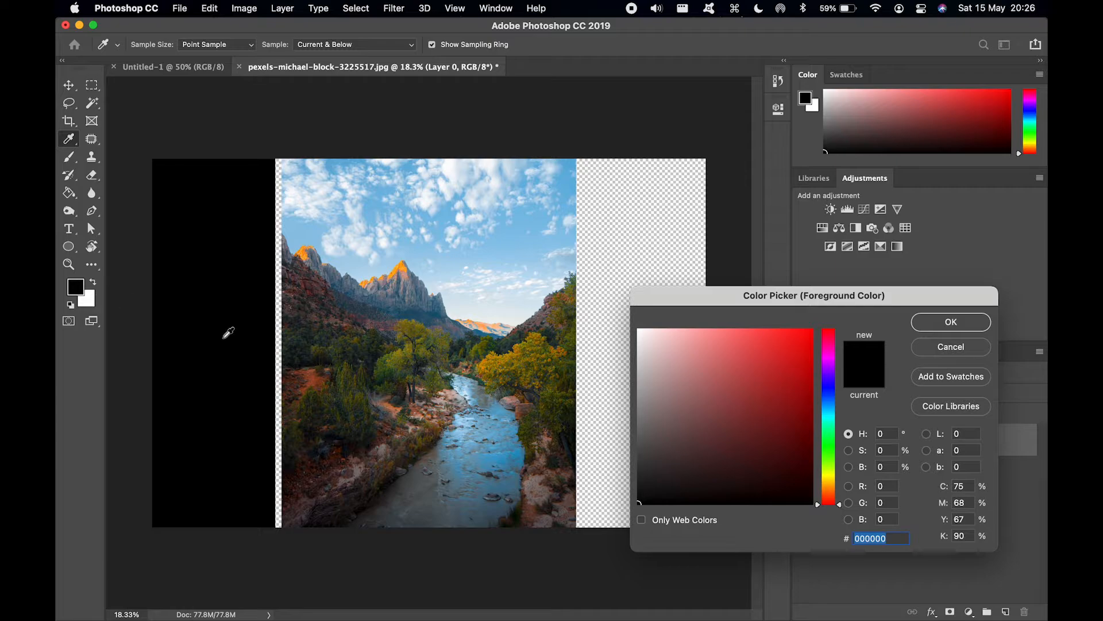
{"action": "left_click_drag", "start_coordinate": [683, 297], "coordinate": [694, 251]}
{"action": "mouse_move", "coordinate": [745, 342]}
{"action": "left_mouse_down"}
{"action": "mouse_move", "coordinate": [705, 316]}
{"action": "mouse_move", "coordinate": [734, 310]}
{"action": "mouse_move", "coordinate": [729, 363]}
{"action": "left_mouse_up"}
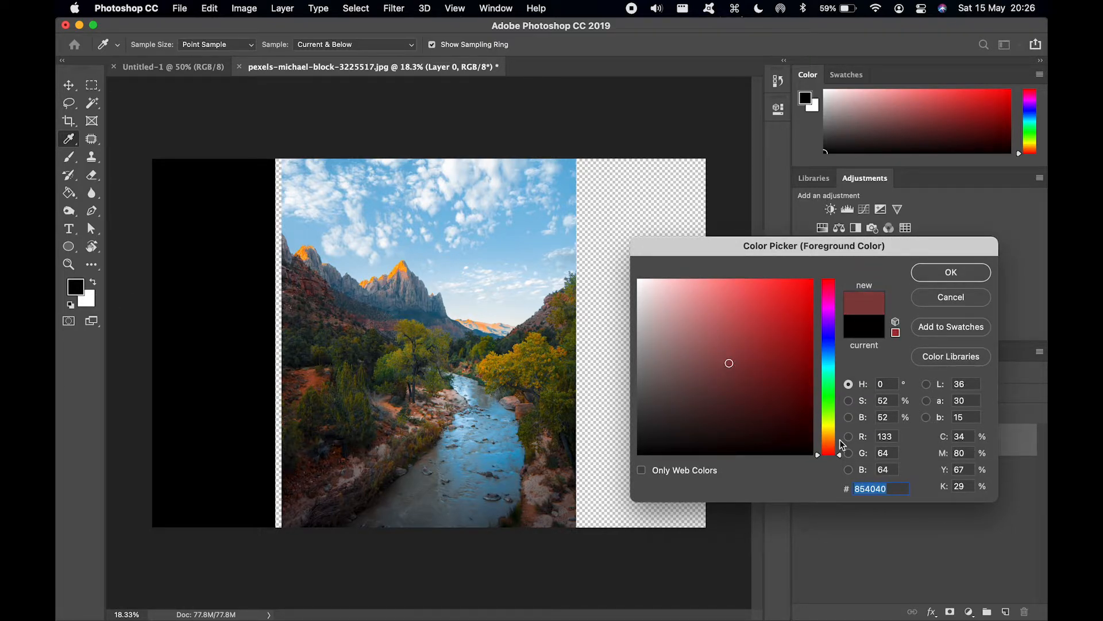
{"action": "mouse_move", "coordinate": [841, 454]}
{"action": "left_mouse_down"}
{"action": "mouse_move", "coordinate": [841, 290]}
{"action": "mouse_move", "coordinate": [841, 457]}
{"action": "left_mouse_up"}
{"action": "mouse_move", "coordinate": [731, 364]}
{"action": "left_mouse_down"}
{"action": "mouse_move", "coordinate": [785, 308]}
{"action": "mouse_move", "coordinate": [774, 402]}
{"action": "mouse_move", "coordinate": [774, 336]}
{"action": "mouse_move", "coordinate": [719, 284]}
{"action": "mouse_move", "coordinate": [761, 305]}
{"action": "mouse_move", "coordinate": [786, 294]}
{"action": "mouse_move", "coordinate": [781, 327]}
{"action": "mouse_move", "coordinate": [759, 342]}
{"action": "mouse_move", "coordinate": [773, 337]}
{"action": "mouse_move", "coordinate": [794, 362]}
{"action": "left_mouse_up"}
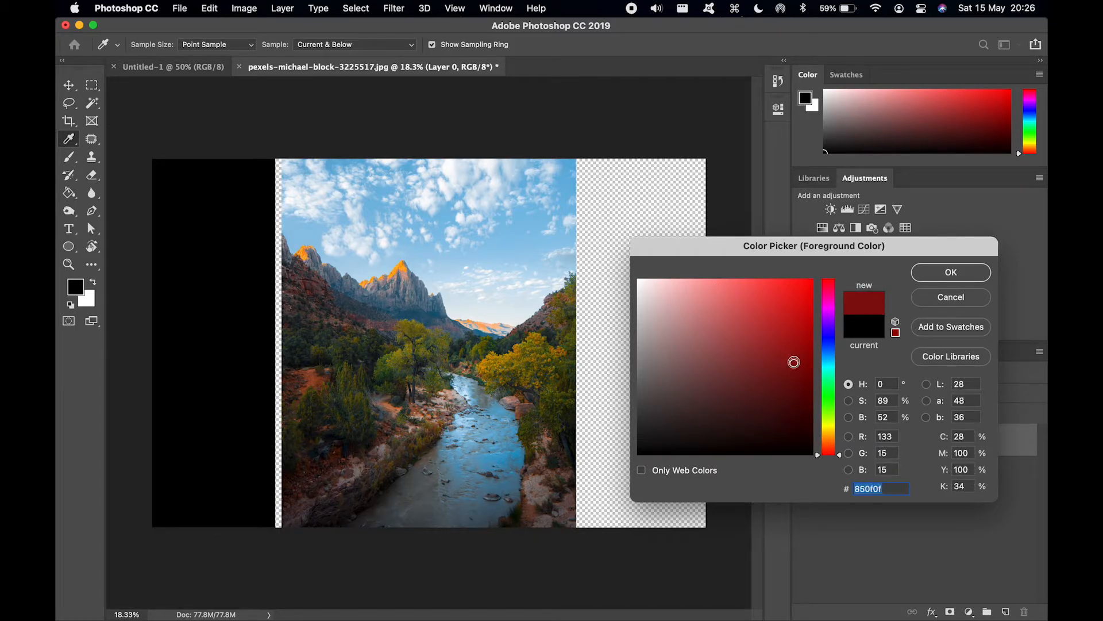
{"action": "left_click", "coordinate": [954, 272]}
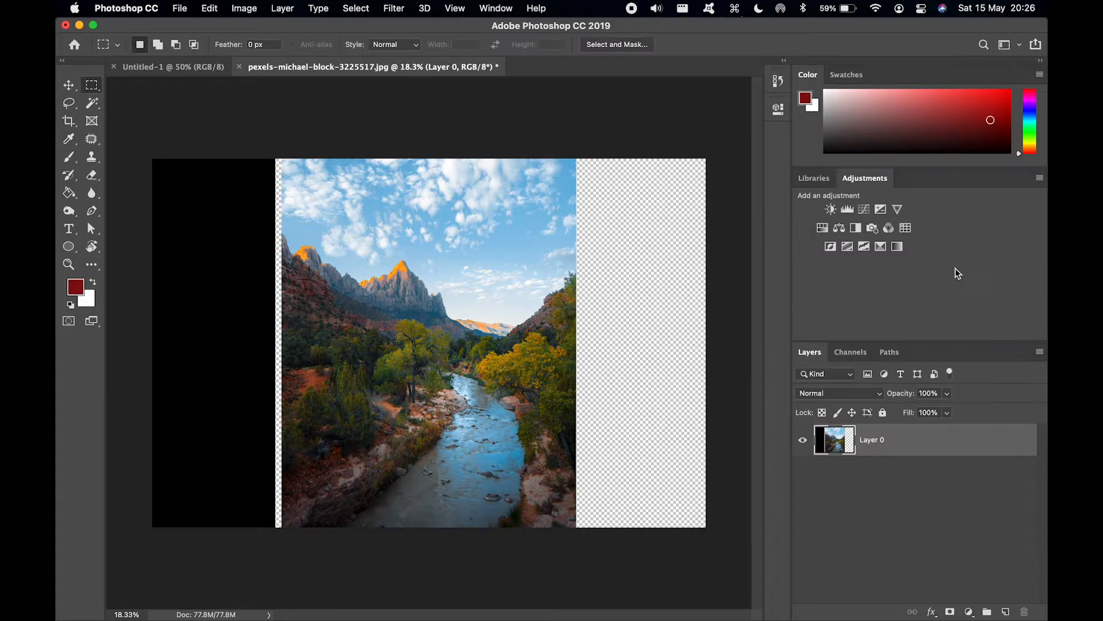
Step: Set the background colour to the grey a7a7a7 in the Color Picker
{"action": "left_click", "coordinate": [90, 299]}
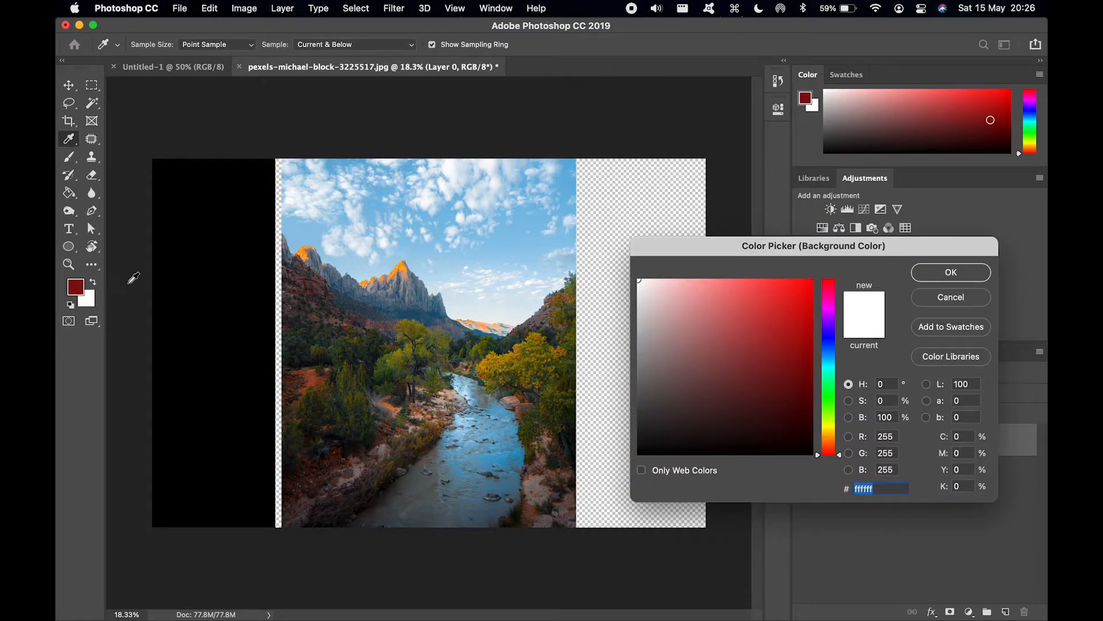
{"action": "mouse_move", "coordinate": [750, 345]}
{"action": "left_mouse_down"}
{"action": "mouse_move", "coordinate": [729, 375]}
{"action": "mouse_move", "coordinate": [636, 368]}
{"action": "mouse_move", "coordinate": [590, 339]}
{"action": "left_mouse_up"}
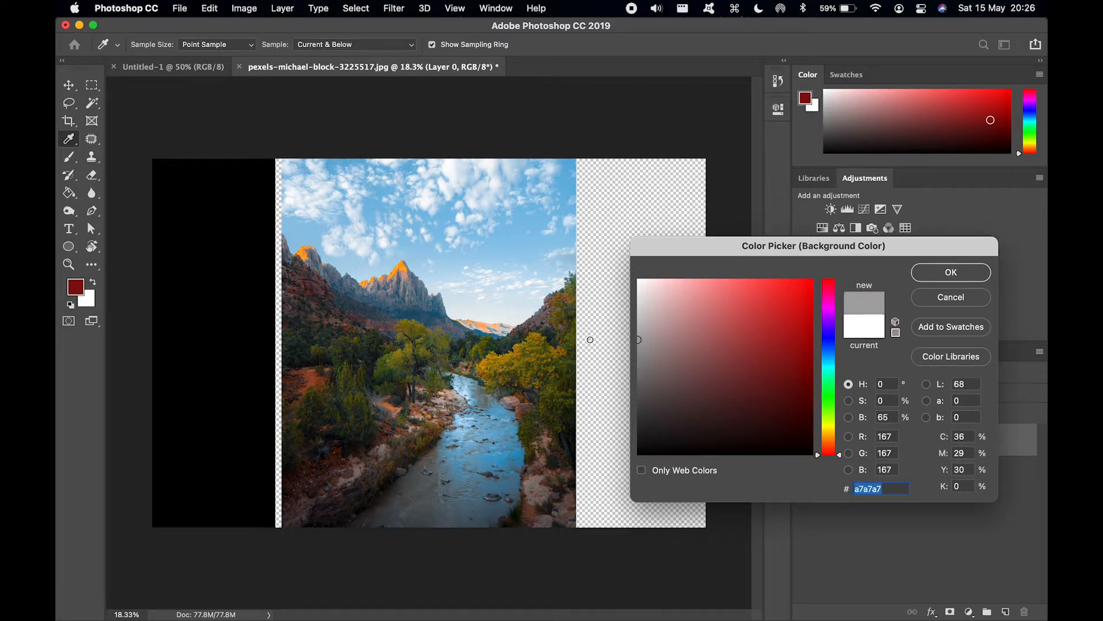
{"action": "left_click", "coordinate": [947, 273]}
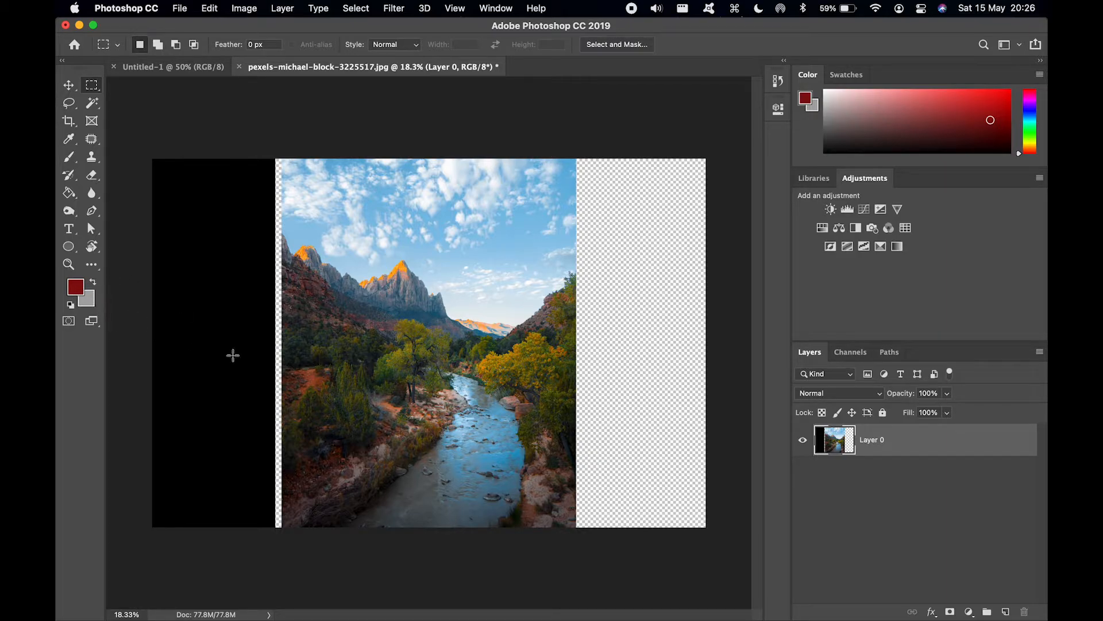
Step: Reset the foreground and background colours to the default black and white, and swap them back and forth
{"action": "key", "text": "d"}
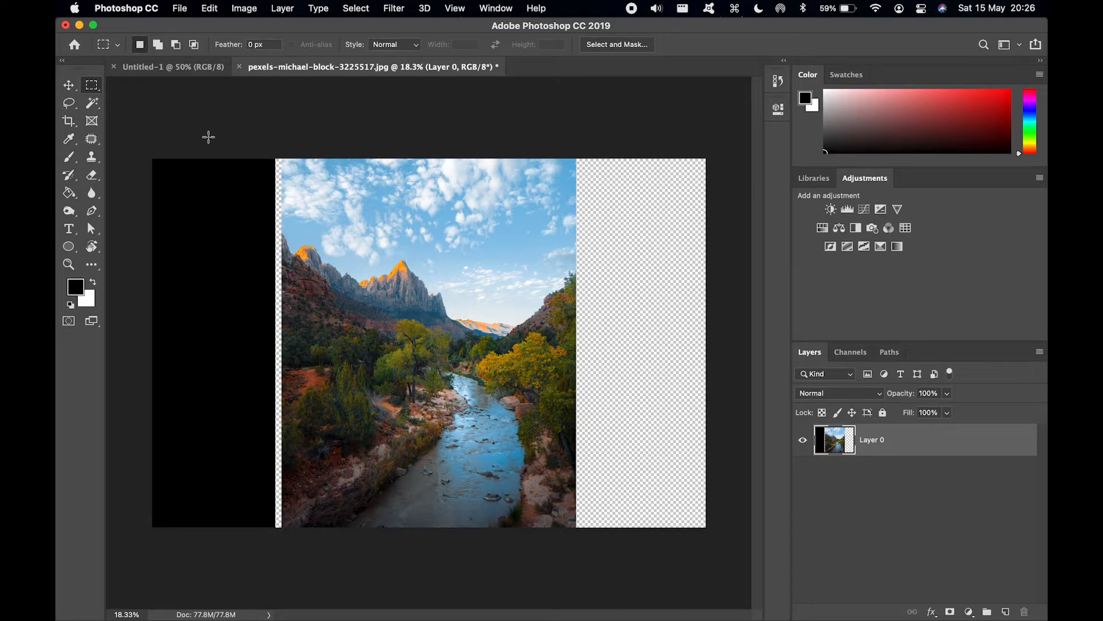
{"action": "key", "text": "x"}
{"action": "key", "text": "x"}
{"action": "key", "text": "x"}
{"action": "key", "text": "x"}
Step: Try rectangular marquee selections over the transparent area right of the photo and on the photo itself, and deselect
{"action": "left_click_drag", "start_coordinate": [724, 138], "coordinate": [576, 558]}
{"action": "left_click_drag", "start_coordinate": [286, 185], "coordinate": [461, 322]}
{"action": "key", "text": "super+d"}
Step: Select a circle on the photo with the Elliptical Marquee, try filling it with black, and undo the fill
{"action": "left_click", "coordinate": [97, 89]}
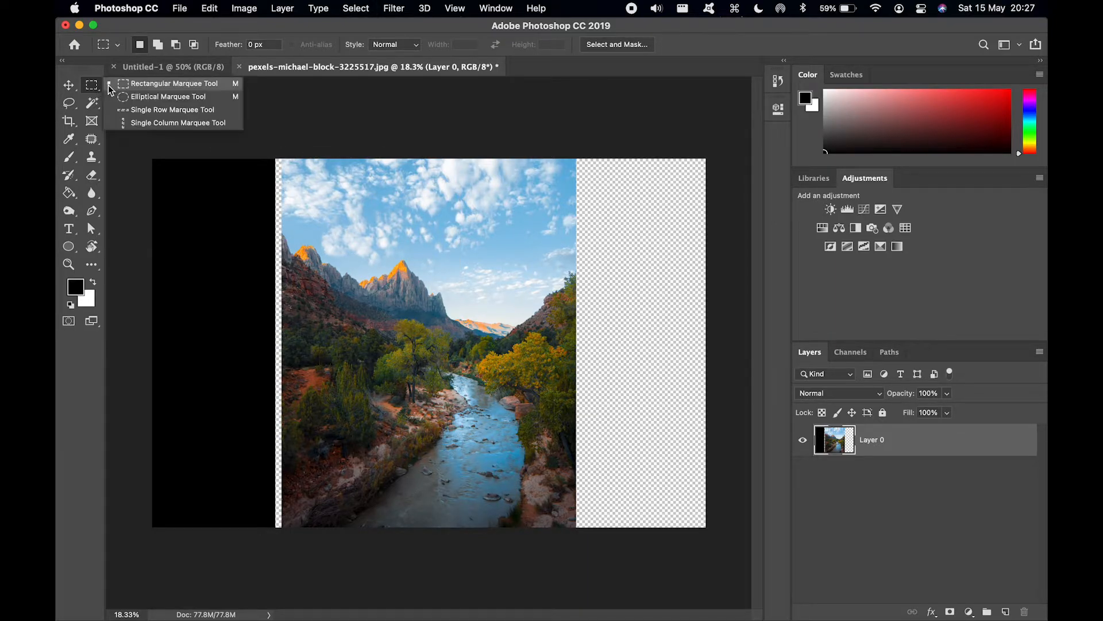
{"action": "left_click", "coordinate": [121, 98]}
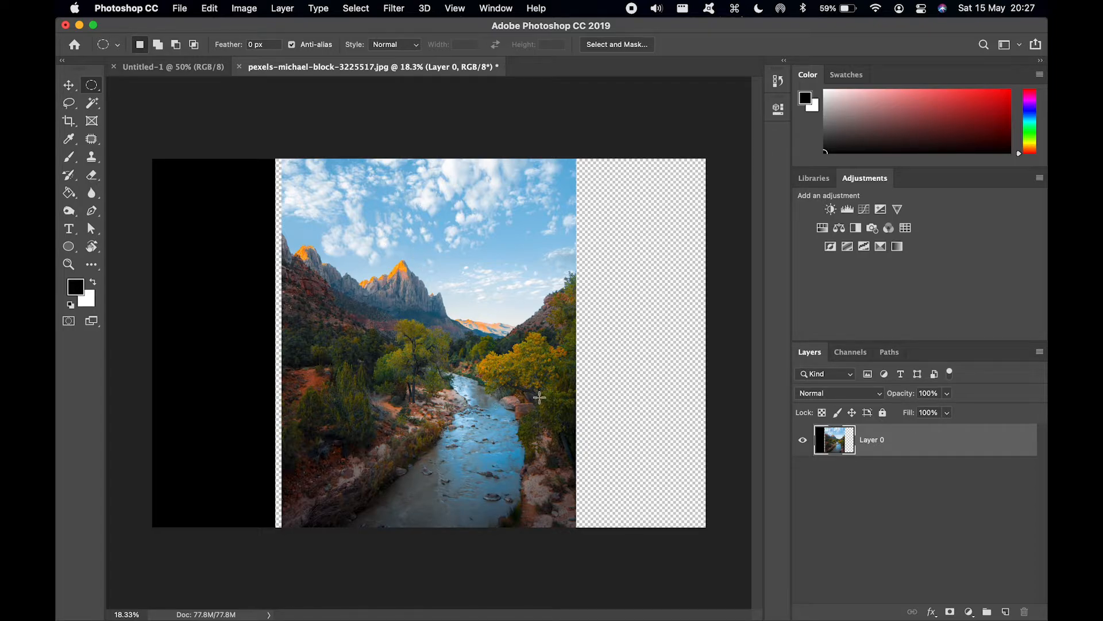
{"action": "mouse_move", "coordinate": [537, 395]}
{"action": "left_mouse_down"}
{"action": "mouse_move", "coordinate": [371, 325]}
{"action": "mouse_move", "coordinate": [293, 199]}
{"action": "mouse_move", "coordinate": [504, 315]}
{"action": "mouse_move", "coordinate": [495, 554]}
{"action": "mouse_move", "coordinate": [438, 532]}
{"action": "mouse_move", "coordinate": [369, 460]}
{"action": "mouse_move", "coordinate": [331, 506]}
{"action": "mouse_move", "coordinate": [336, 294]}
{"action": "mouse_move", "coordinate": [363, 208]}
{"action": "mouse_move", "coordinate": [391, 319]}
{"action": "mouse_move", "coordinate": [315, 252]}
{"action": "mouse_move", "coordinate": [192, 226]}
{"action": "mouse_move", "coordinate": [354, 308]}
{"action": "mouse_move", "coordinate": [223, 165]}
{"action": "left_mouse_up"}
{"action": "key", "text": "alt"}
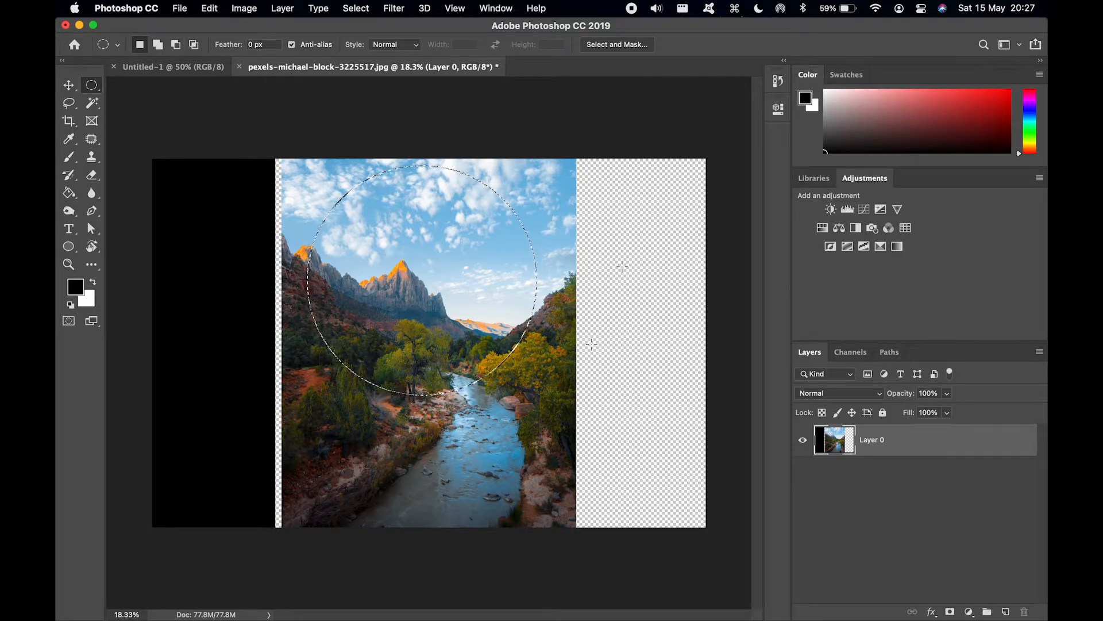
{"action": "key", "text": "alt+BackSpace"}
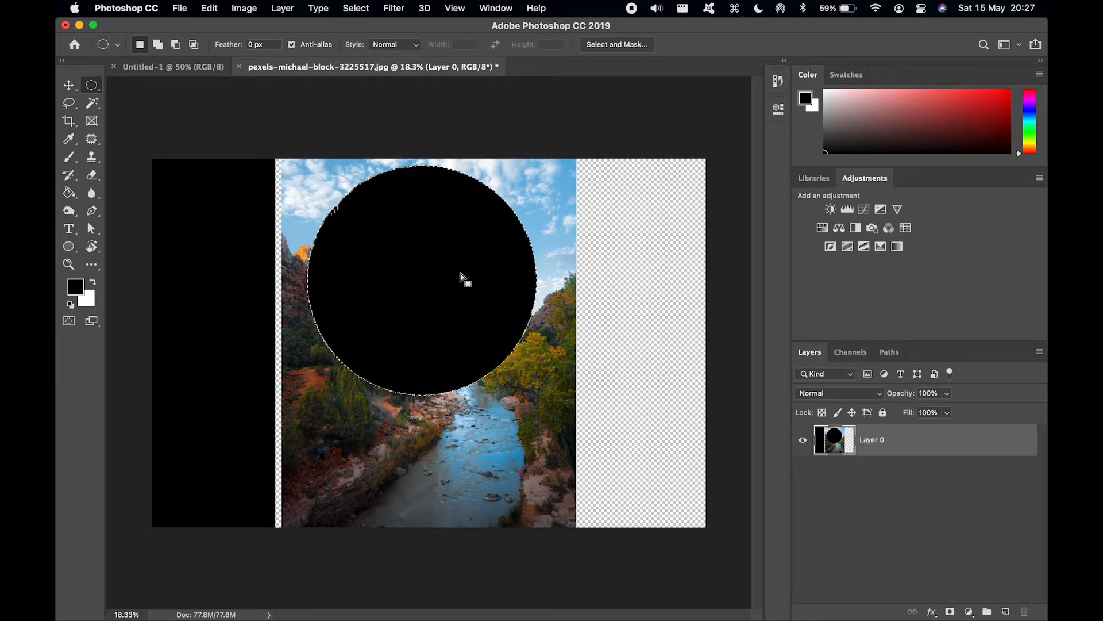
{"action": "key", "text": "super+z"}
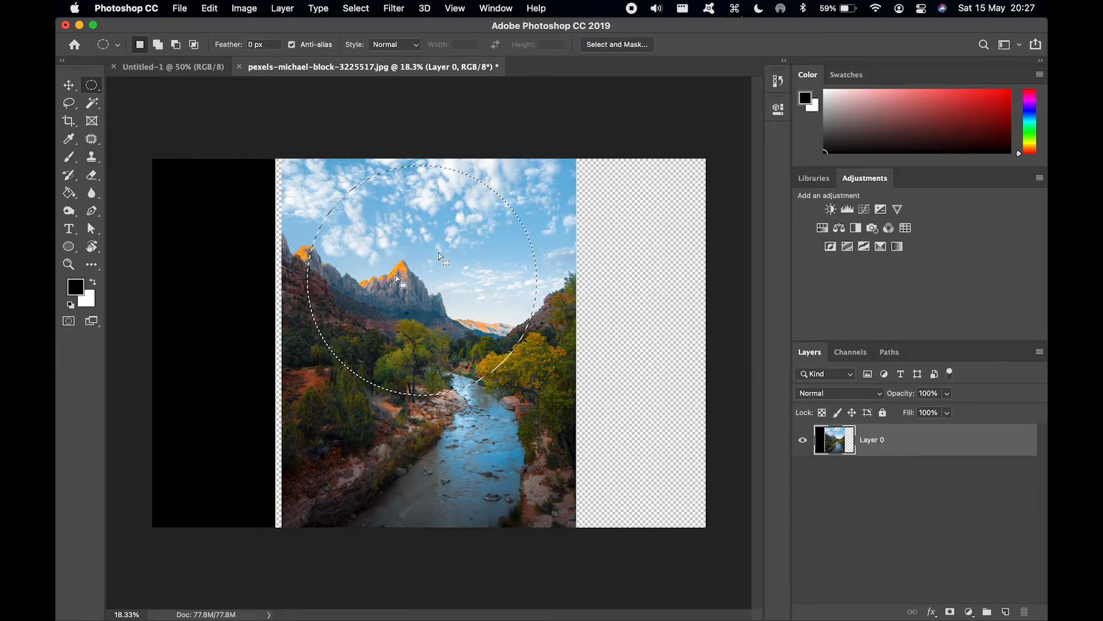
Step: Drop the circular selection and move the photo layer with its black strip slightly right on the canvas
{"action": "left_click", "coordinate": [73, 85]}
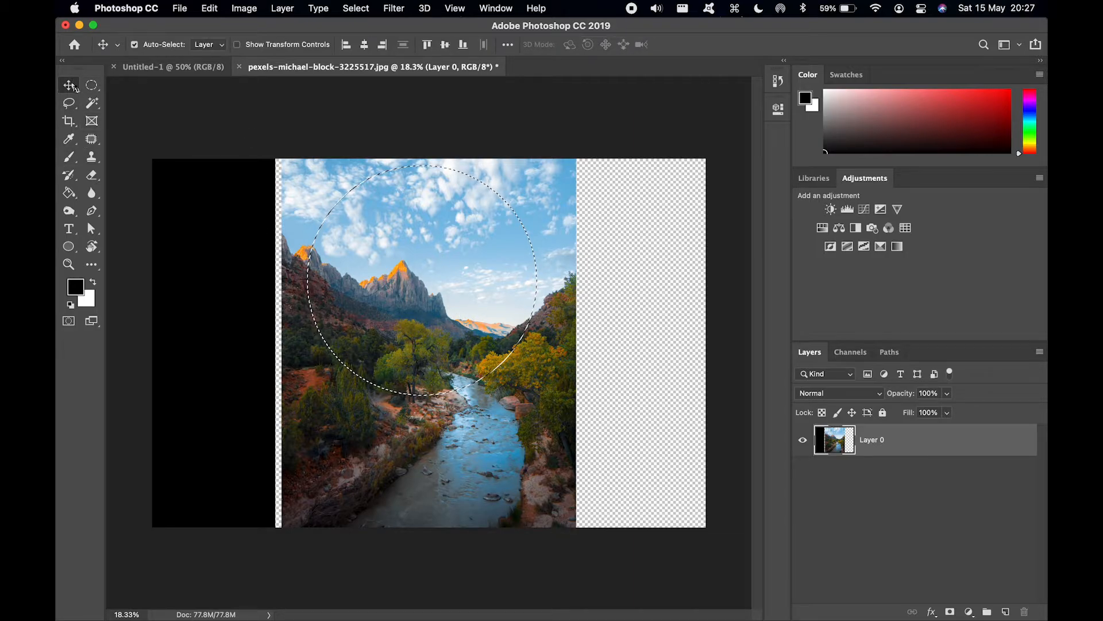
{"action": "left_click", "coordinate": [369, 148]}
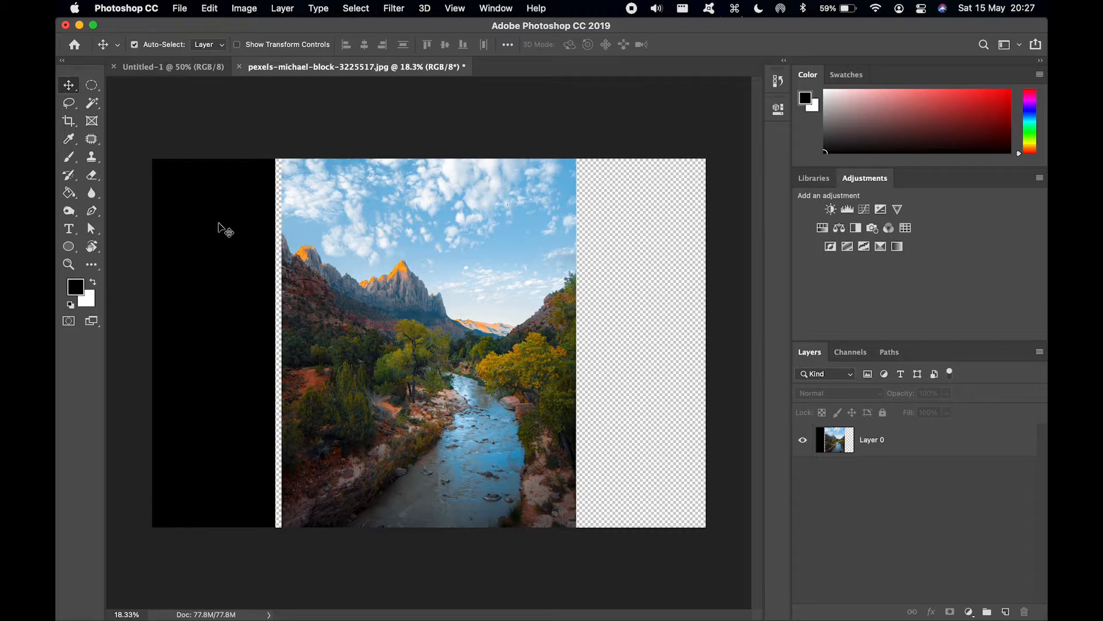
{"action": "left_click_drag", "start_coordinate": [235, 251], "coordinate": [204, 249]}
{"action": "left_click_drag", "start_coordinate": [429, 290], "coordinate": [498, 292]}
Step: Draw an artboard about 4661 by 5830 px around the photo and return to the Move tool with nothing selected
{"action": "right_click", "coordinate": [73, 85]}
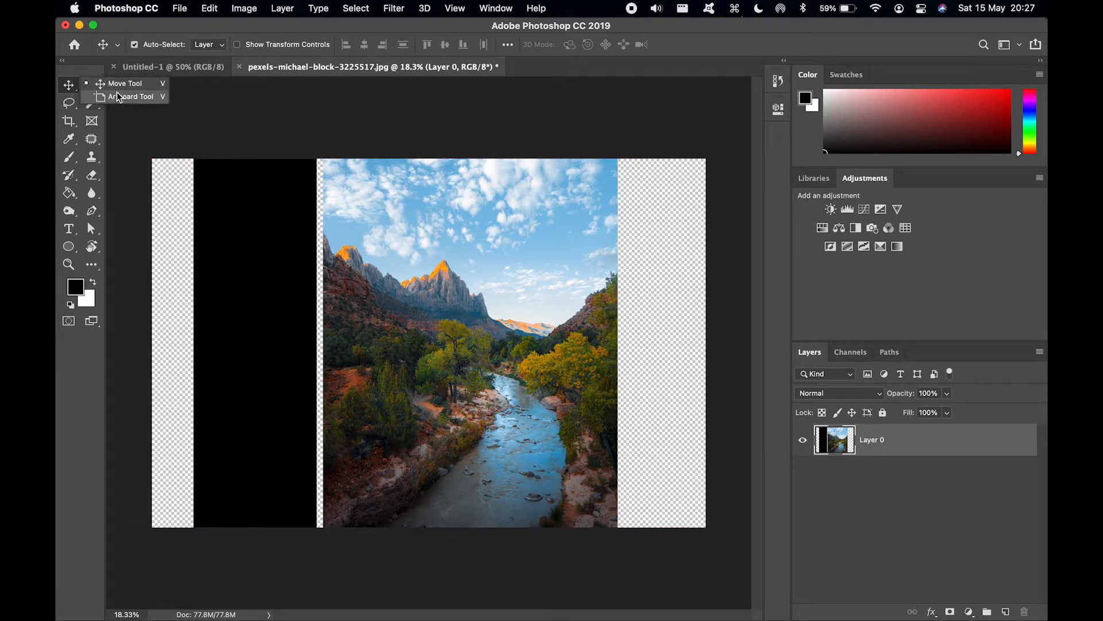
{"action": "left_click", "coordinate": [143, 98]}
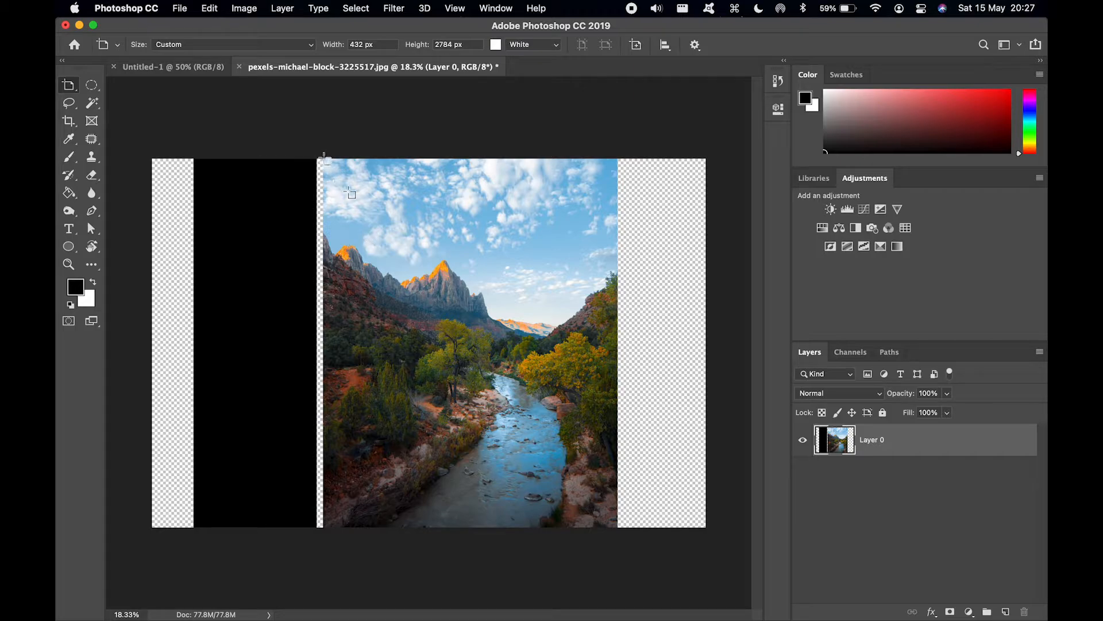
{"action": "left_click_drag", "start_coordinate": [325, 159], "coordinate": [622, 528]}
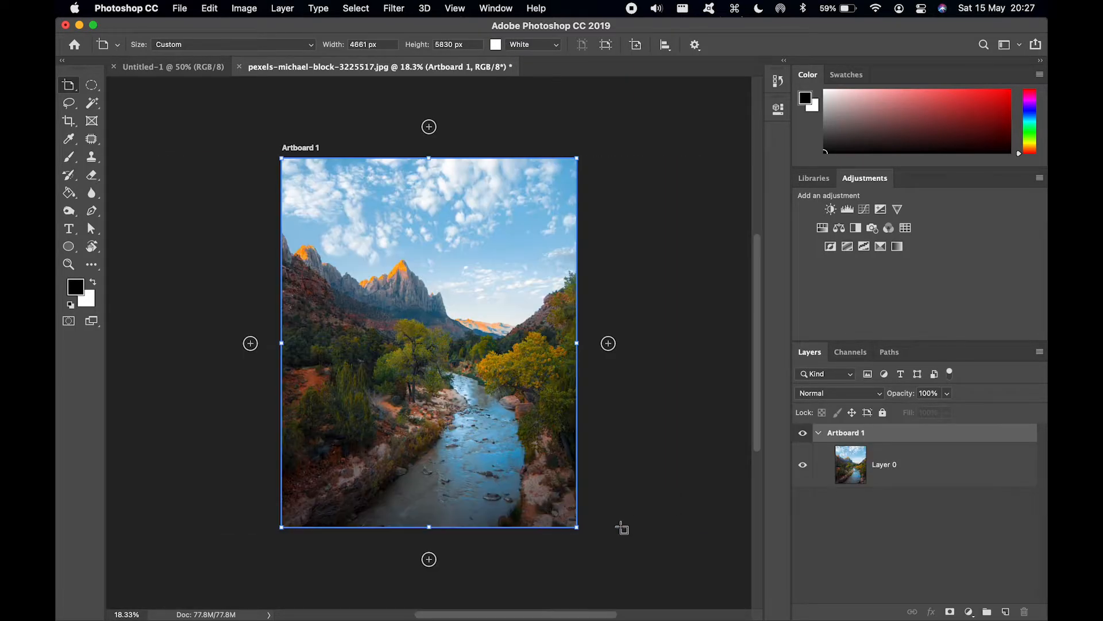
{"action": "right_click", "coordinate": [71, 87]}
{"action": "left_click", "coordinate": [104, 87]}
{"action": "left_click", "coordinate": [125, 110]}
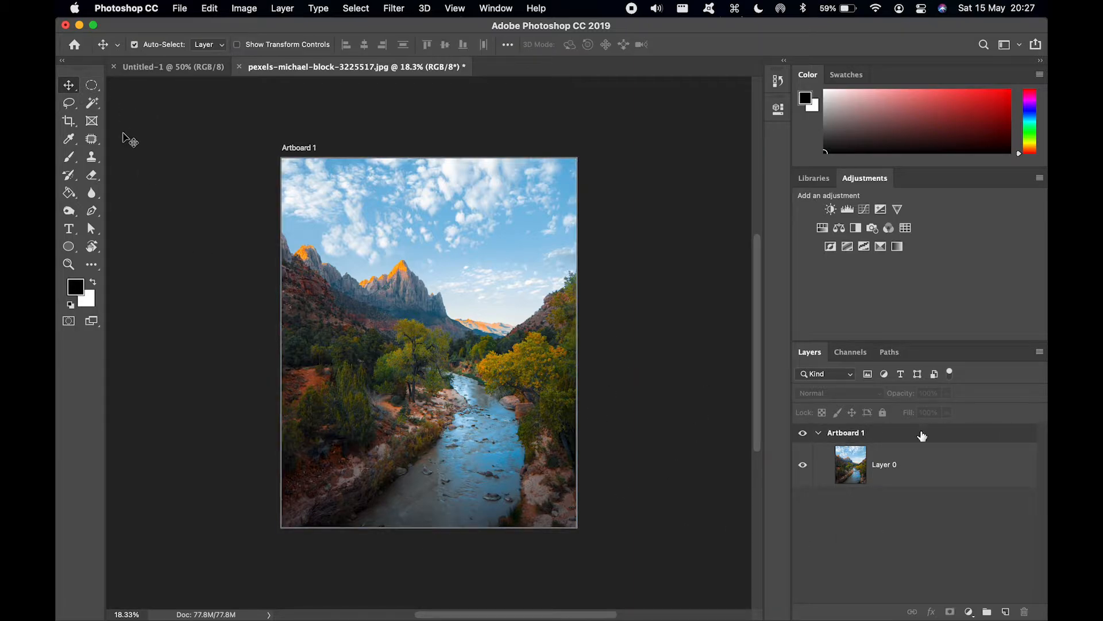
Step: Select a circle around the mountain peak on Layer 0 with the Elliptical Marquee and turn it into a layer mask
{"action": "left_click", "coordinate": [920, 463]}
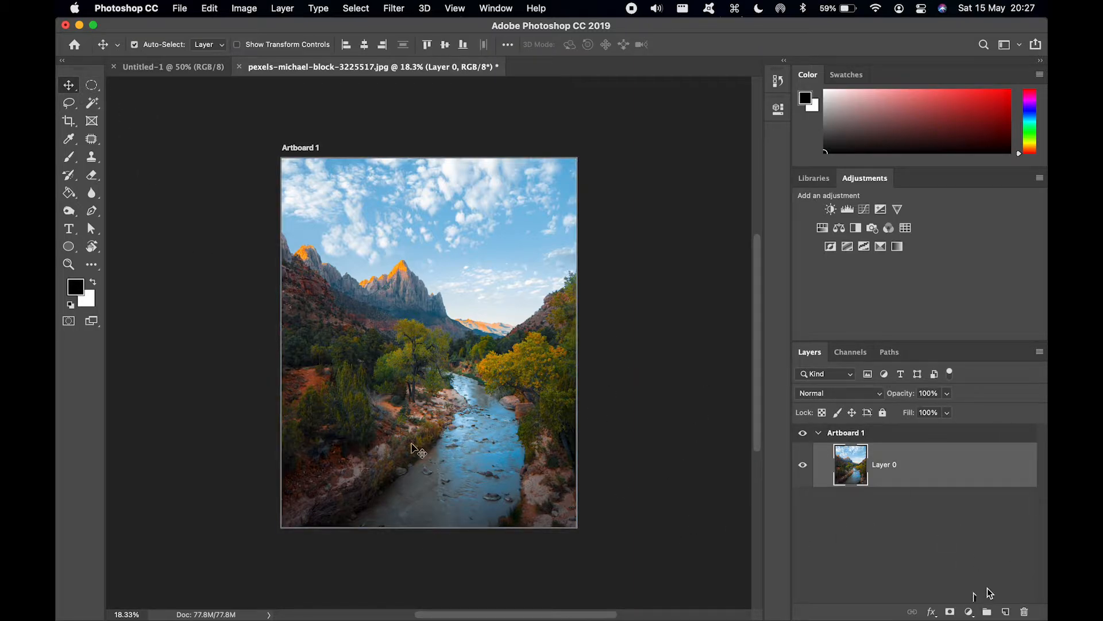
{"action": "key", "text": "m"}
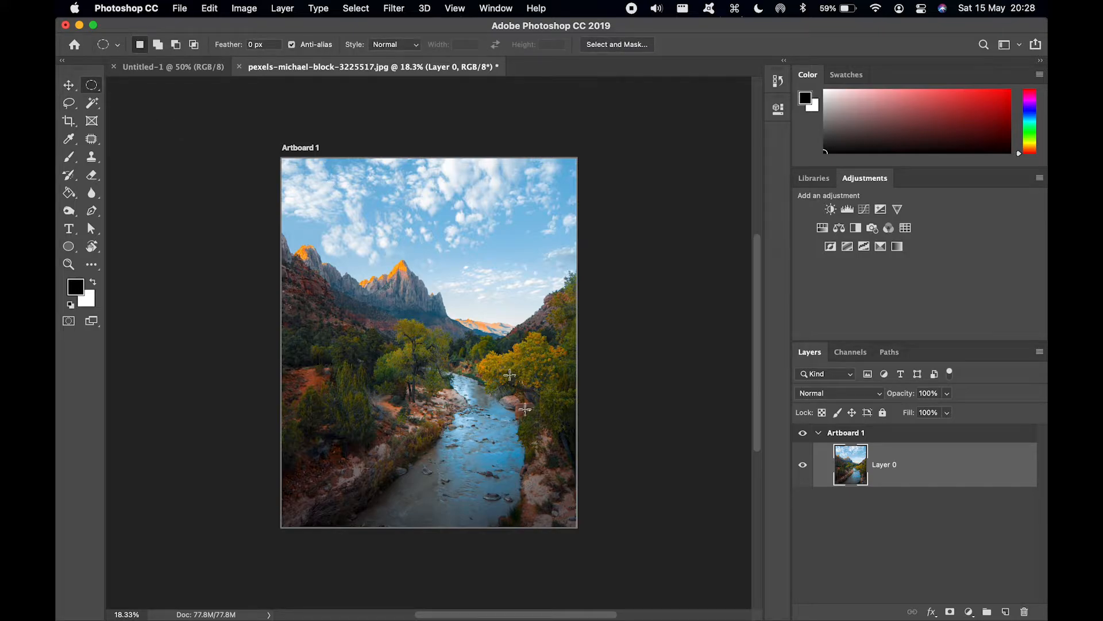
{"action": "left_click_drag", "start_coordinate": [525, 409], "coordinate": [243, 205]}
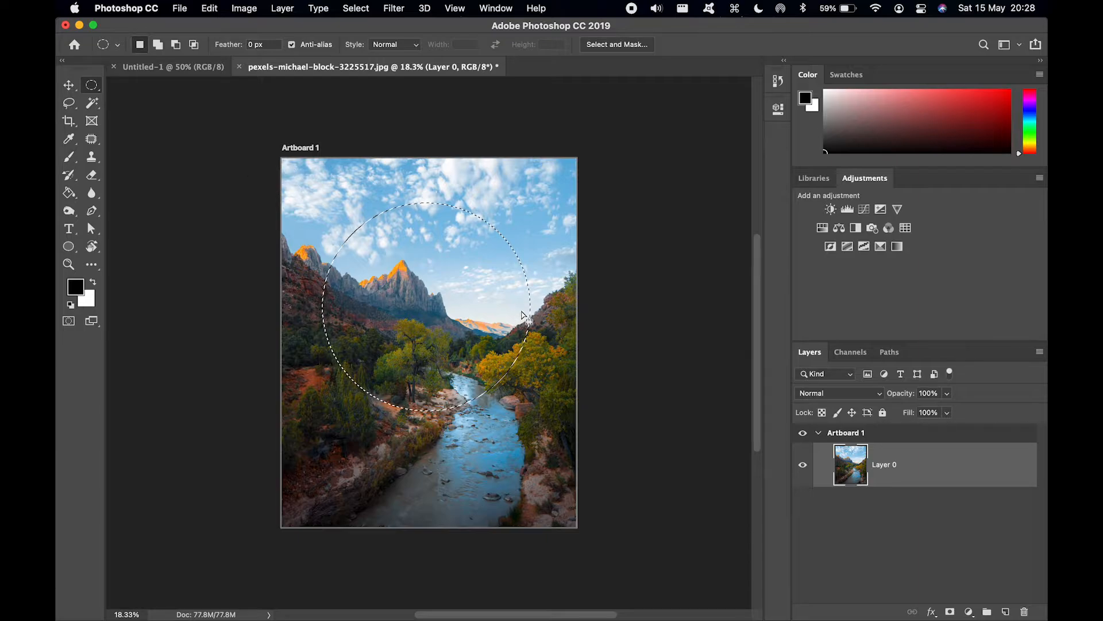
{"action": "left_click", "coordinate": [950, 612]}
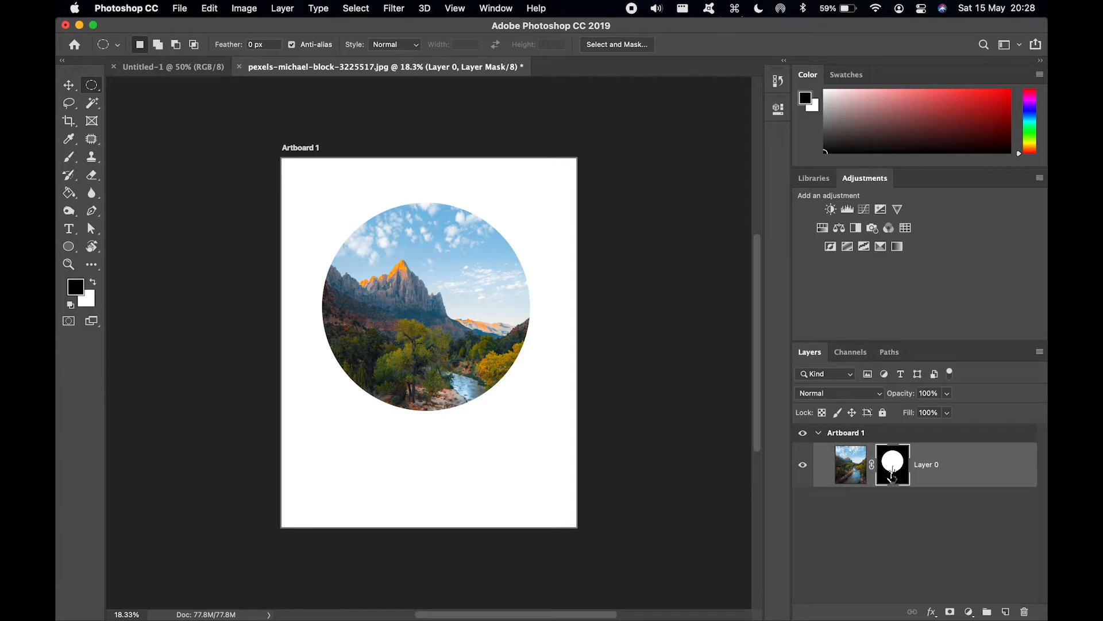
Step: Disable the circular layer mask on Layer 0 and make the layer's image active instead of its mask
{"action": "left_click", "coordinate": [853, 472]}
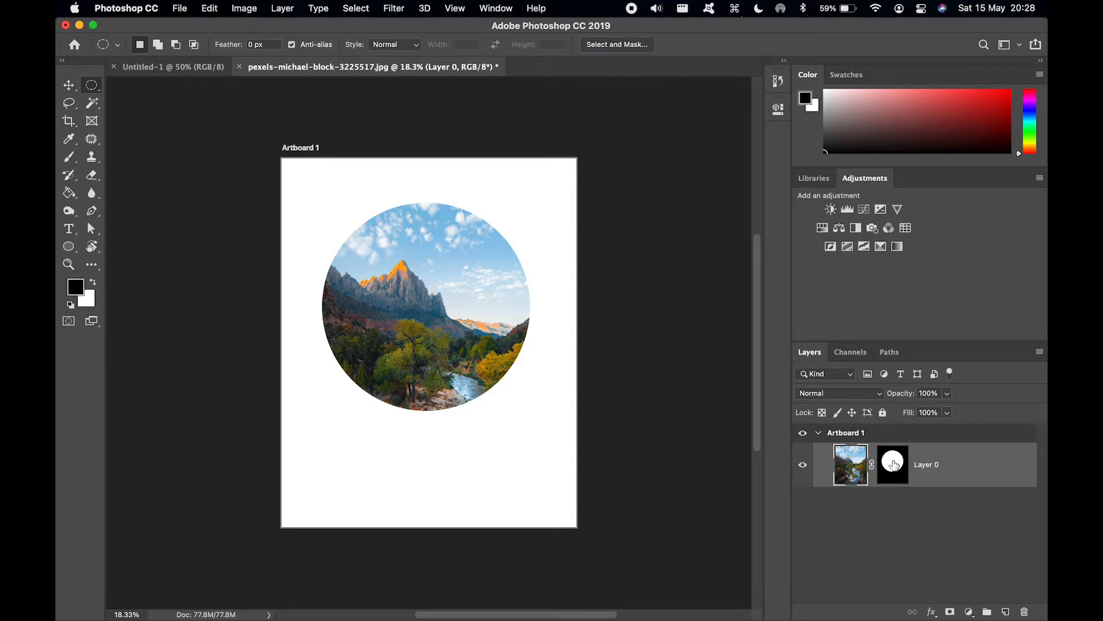
{"action": "right_click", "coordinate": [895, 474]}
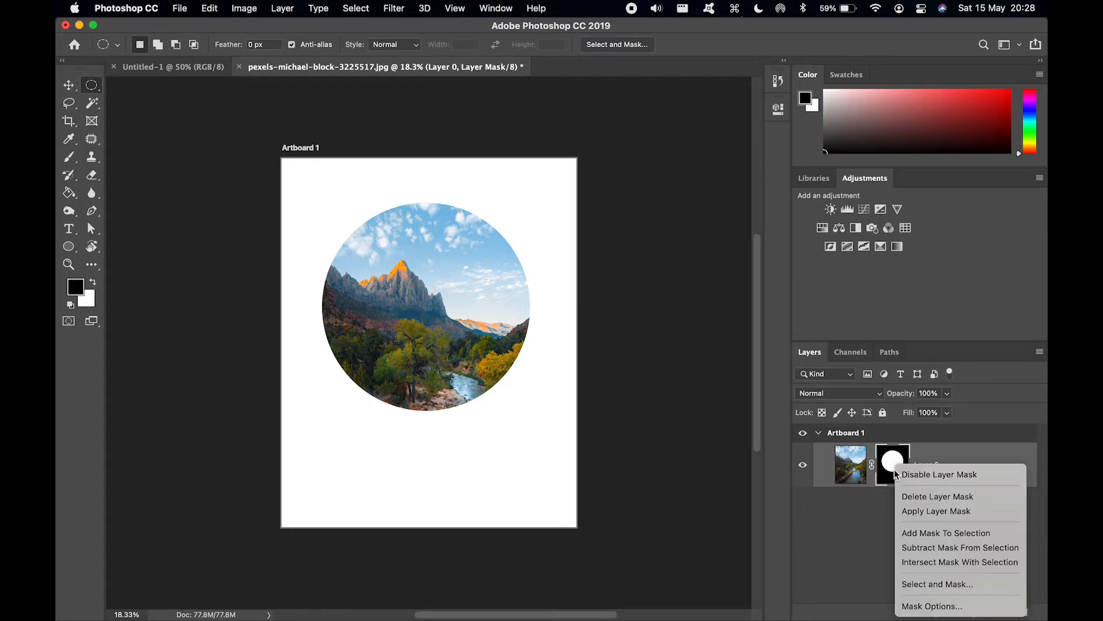
{"action": "left_click", "coordinate": [923, 477]}
{"action": "left_click", "coordinate": [853, 467]}
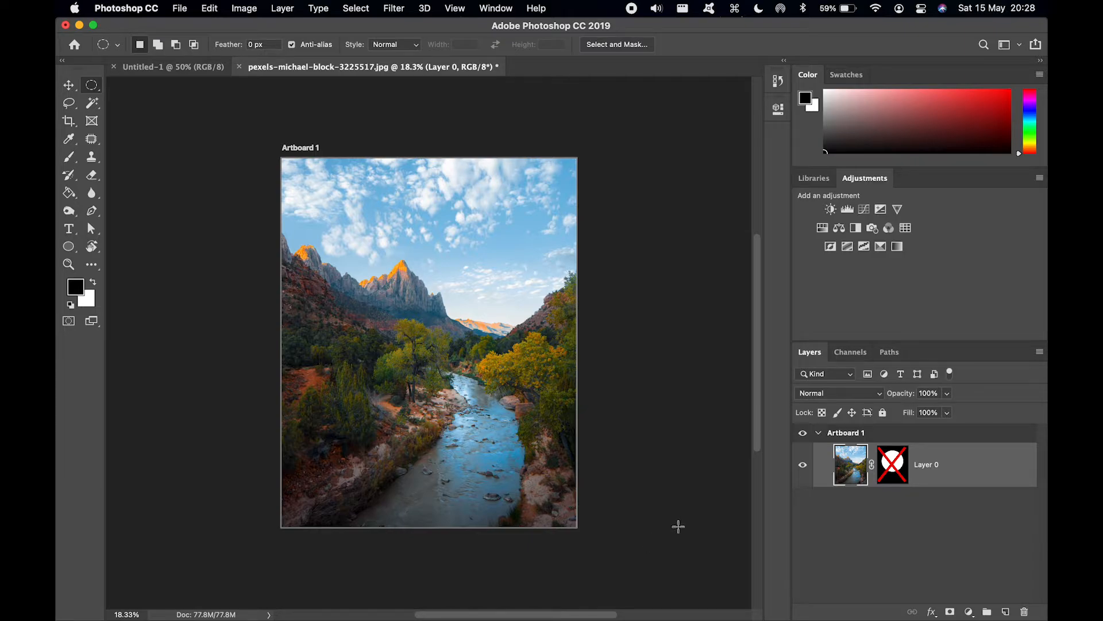
Step: Re-enable the circular layer mask on Layer 0 to inspect the masked photo, and delete the mask from the layer
{"action": "right_click", "coordinate": [892, 467]}
{"action": "left_click", "coordinate": [922, 474]}
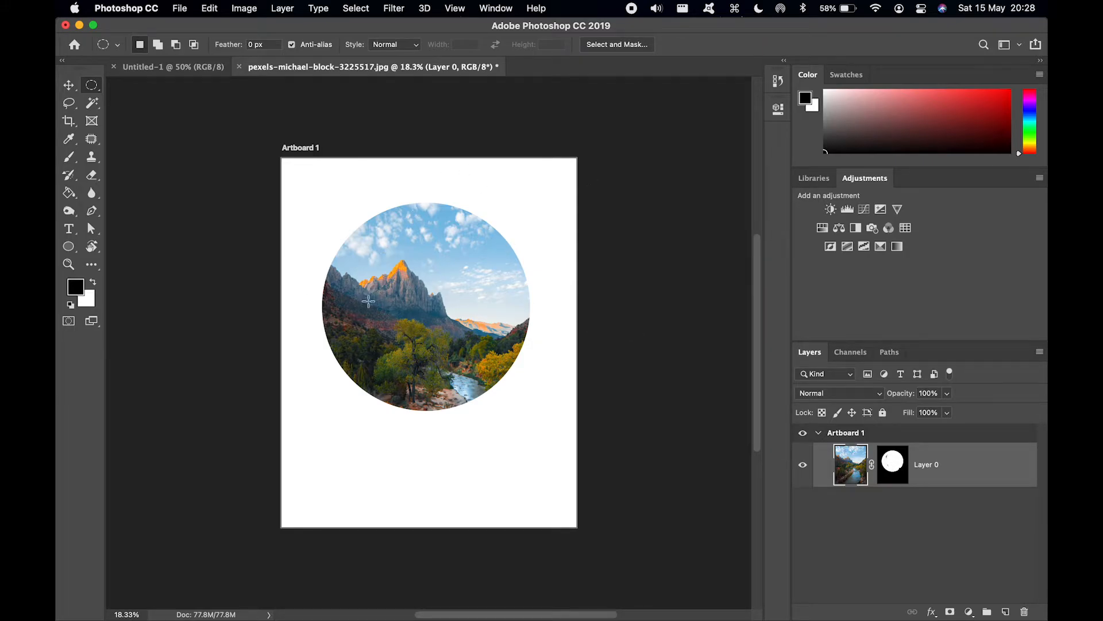
{"action": "scroll", "coordinate": [368, 301], "scroll_direction": "up", "scroll_amount": 5}
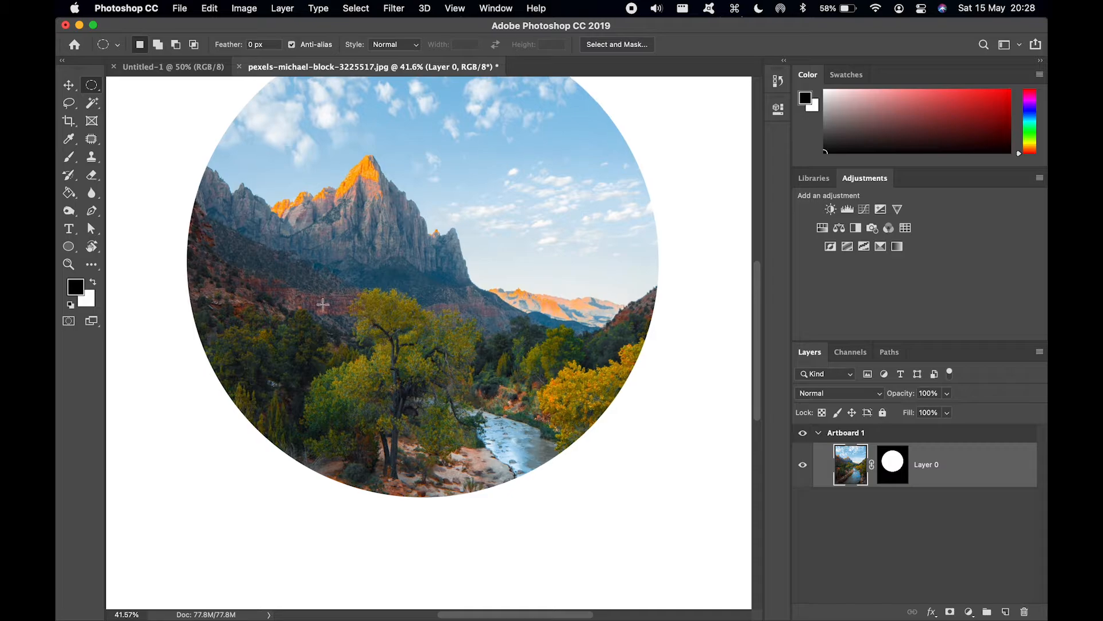
{"action": "scroll", "coordinate": [327, 374], "scroll_direction": "up", "scroll_amount": 3}
{"action": "scroll", "coordinate": [327, 374], "scroll_direction": "up", "scroll_amount": 3}
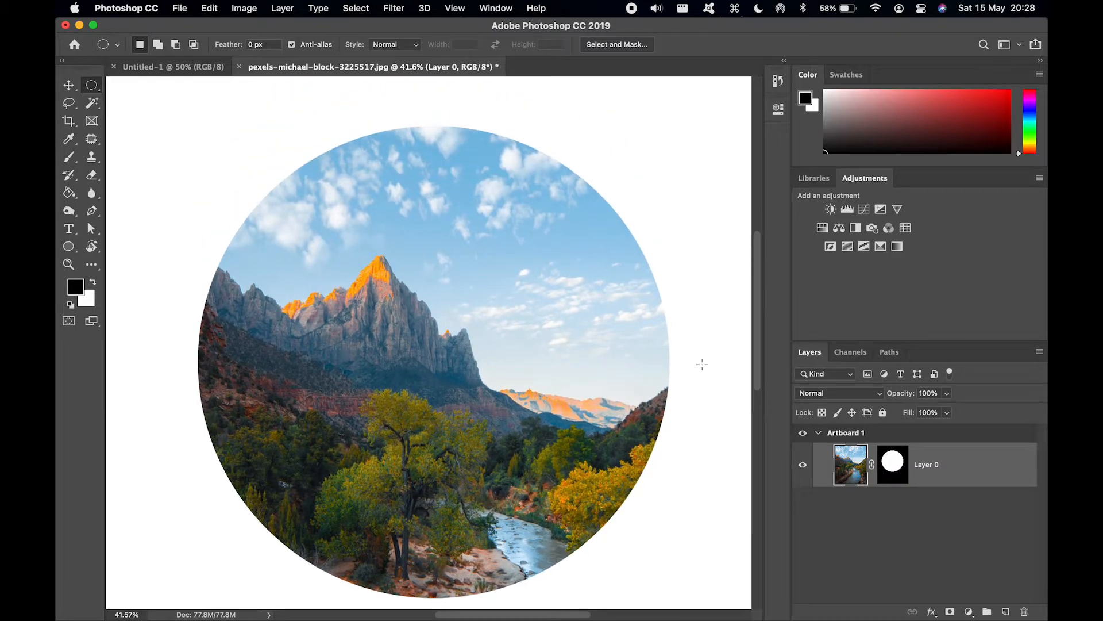
{"action": "scroll", "coordinate": [368, 384], "scroll_direction": "down", "scroll_amount": 4}
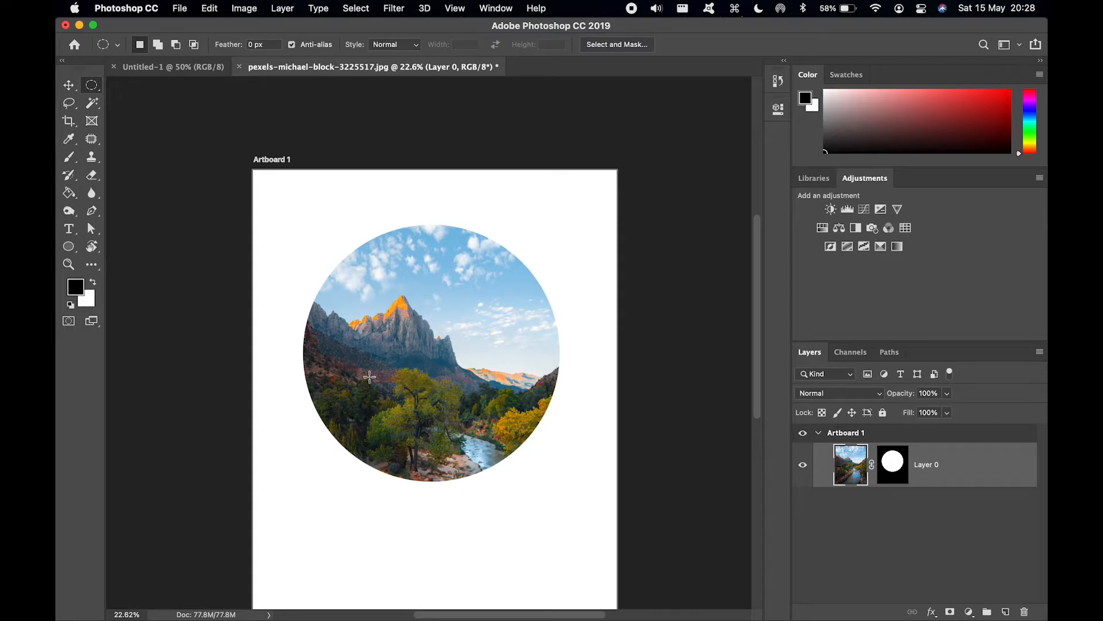
{"action": "scroll", "coordinate": [370, 377], "scroll_direction": "up", "scroll_amount": 2}
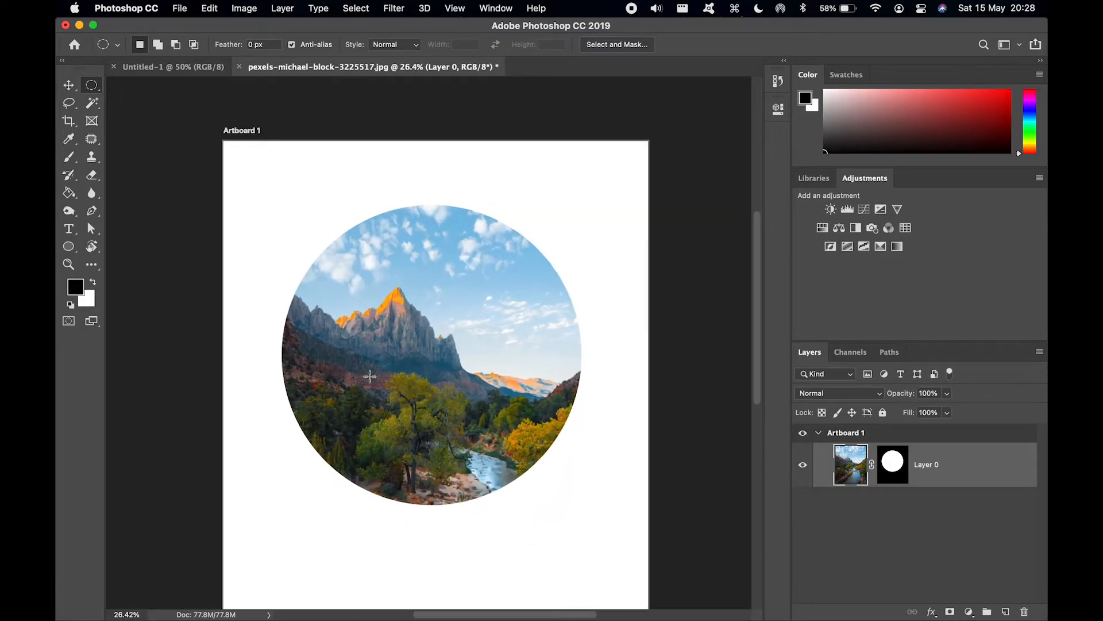
{"action": "scroll", "coordinate": [370, 376], "scroll_direction": "up", "scroll_amount": 2}
{"action": "scroll", "coordinate": [370, 376], "scroll_direction": "down", "scroll_amount": 4}
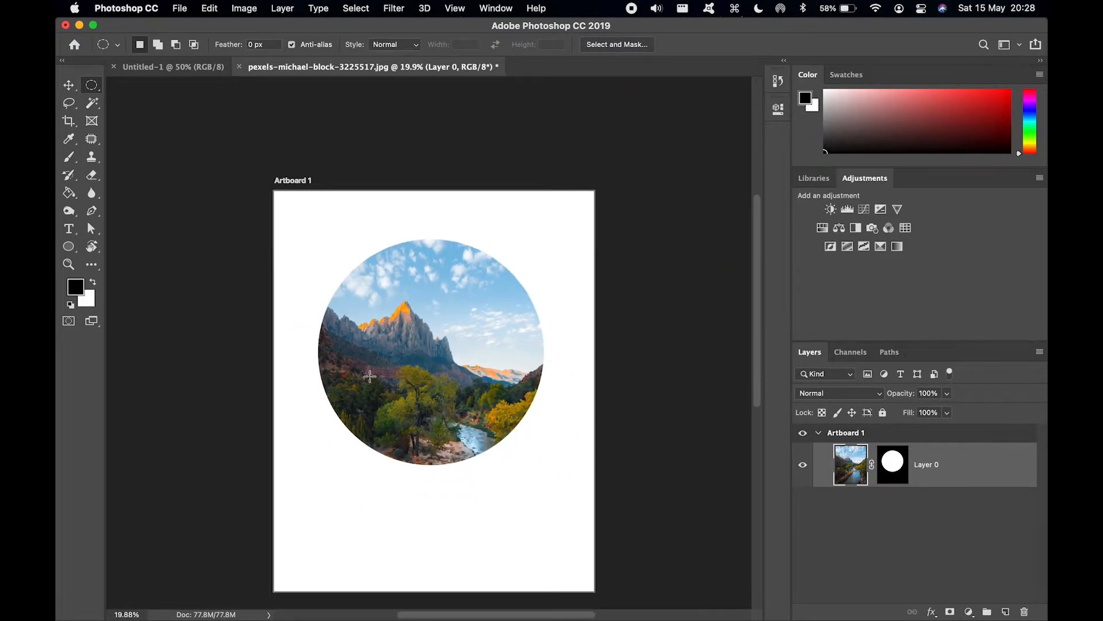
{"action": "scroll", "coordinate": [370, 376], "scroll_direction": "down", "scroll_amount": 1}
{"action": "right_click", "coordinate": [905, 468]}
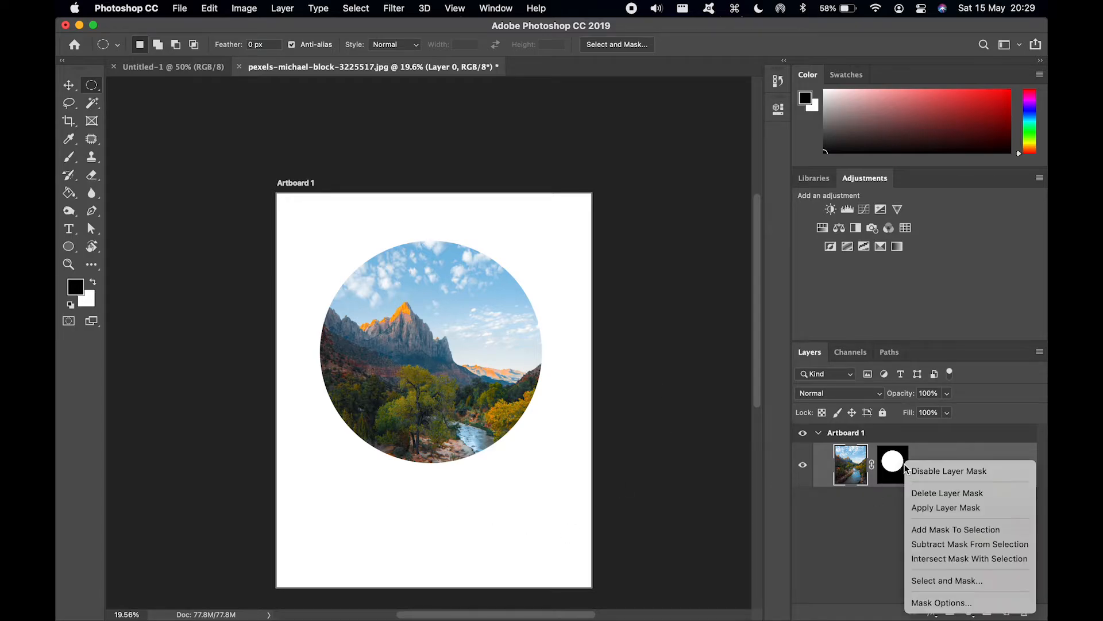
{"action": "left_click", "coordinate": [942, 493]}
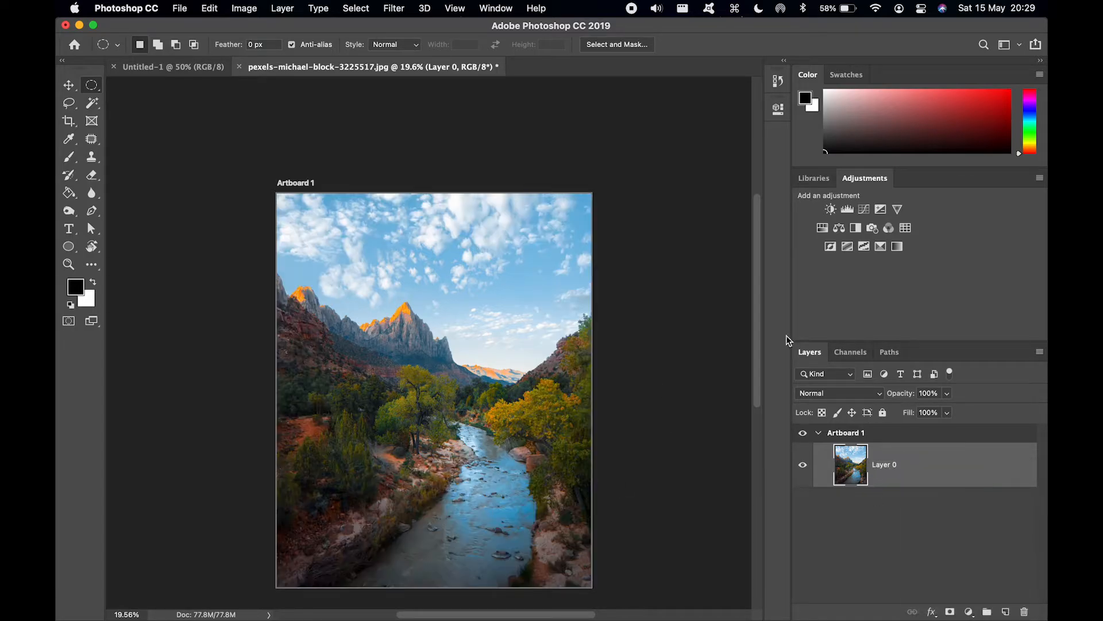
Step: Select a one-pixel row across the sky with the Single Row Marquee tool and drop the selection
{"action": "scroll", "coordinate": [295, 372], "scroll_direction": "down", "scroll_amount": 2}
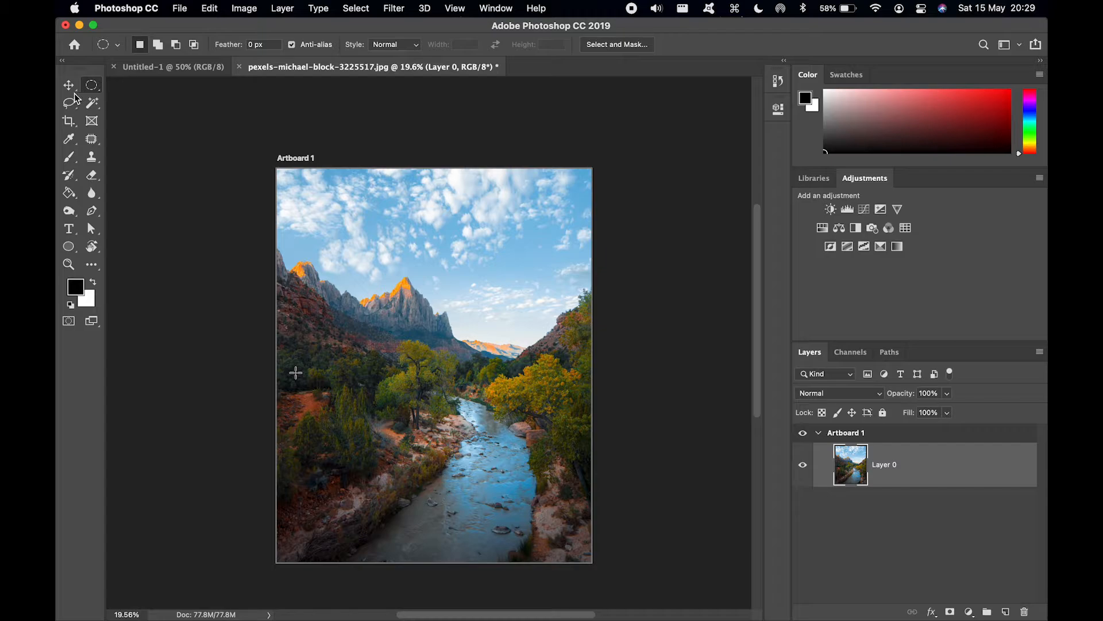
{"action": "right_click", "coordinate": [92, 85]}
{"action": "left_click", "coordinate": [134, 110]}
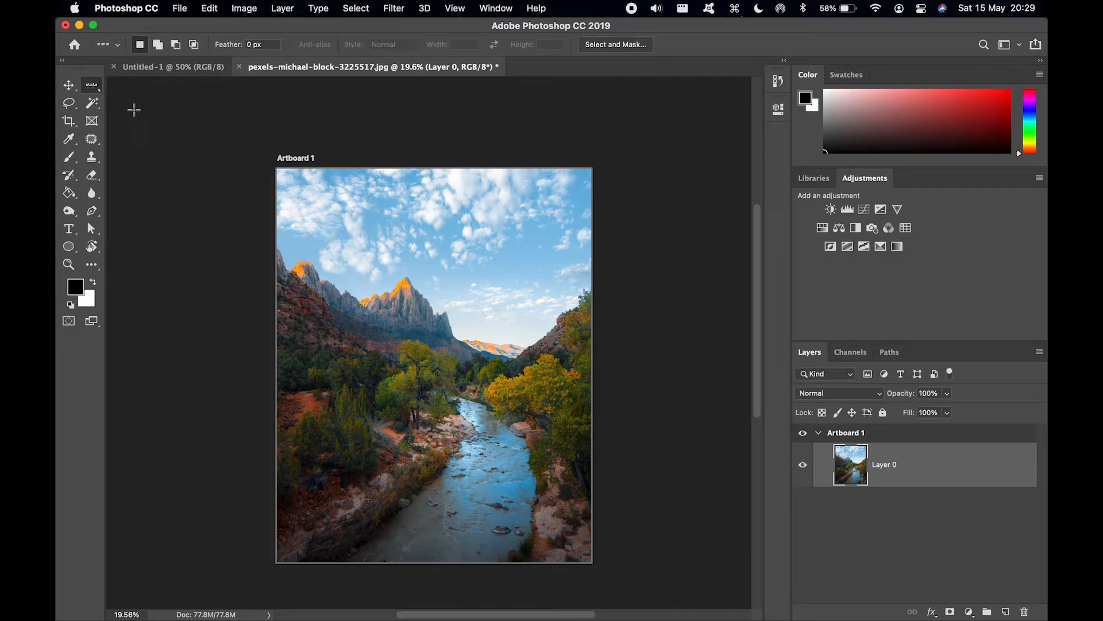
{"action": "left_click_drag", "start_coordinate": [386, 210], "coordinate": [452, 266]}
{"action": "key", "text": "super+d"}
Step: Select a one-pixel column through the middle of the photo with the Single Column Marquee tool and drop the selection
{"action": "right_click", "coordinate": [89, 85]}
{"action": "left_click", "coordinate": [156, 124]}
{"action": "left_click_drag", "start_coordinate": [446, 271], "coordinate": [432, 394]}
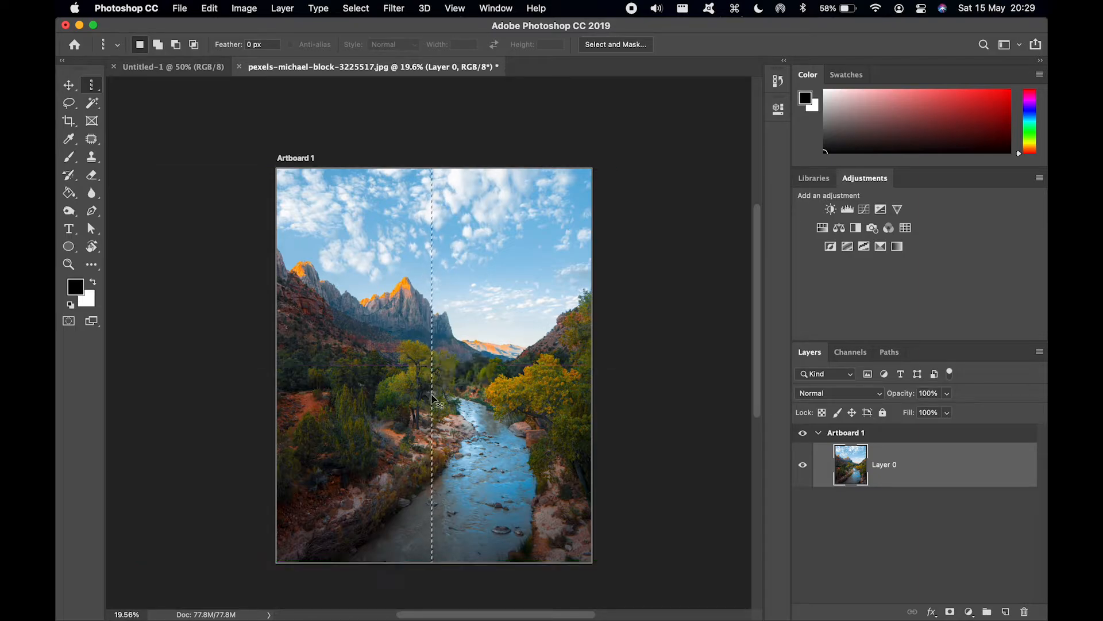
{"action": "key", "text": "super+d"}
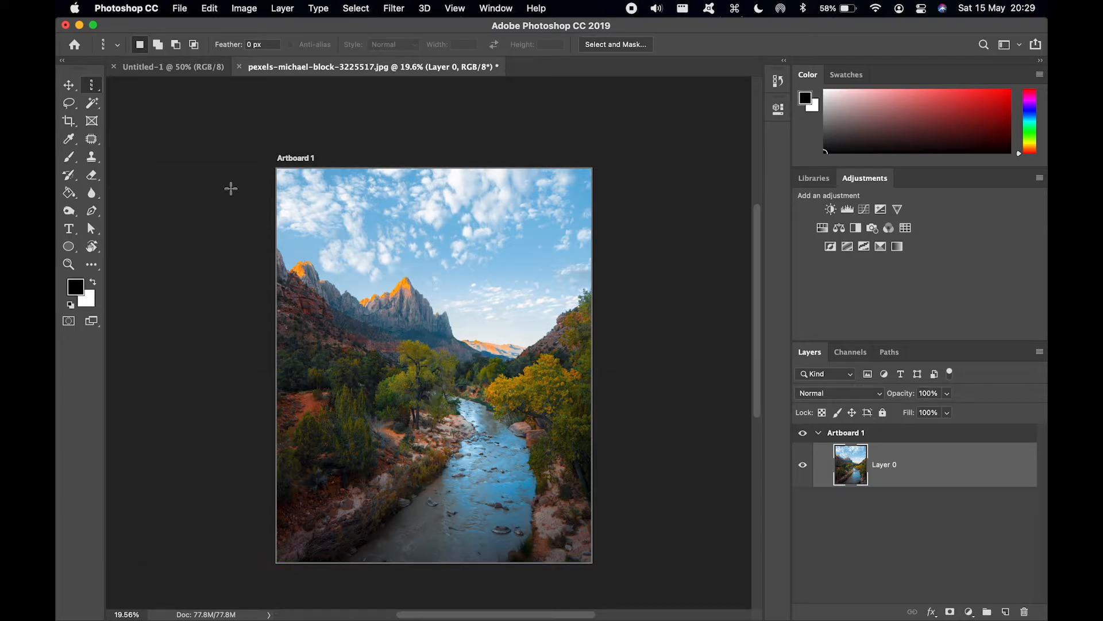
Step: Draw a freehand Lasso selection in the cloudy sky above the mountain peak and drop it
{"action": "left_click", "coordinate": [70, 106]}
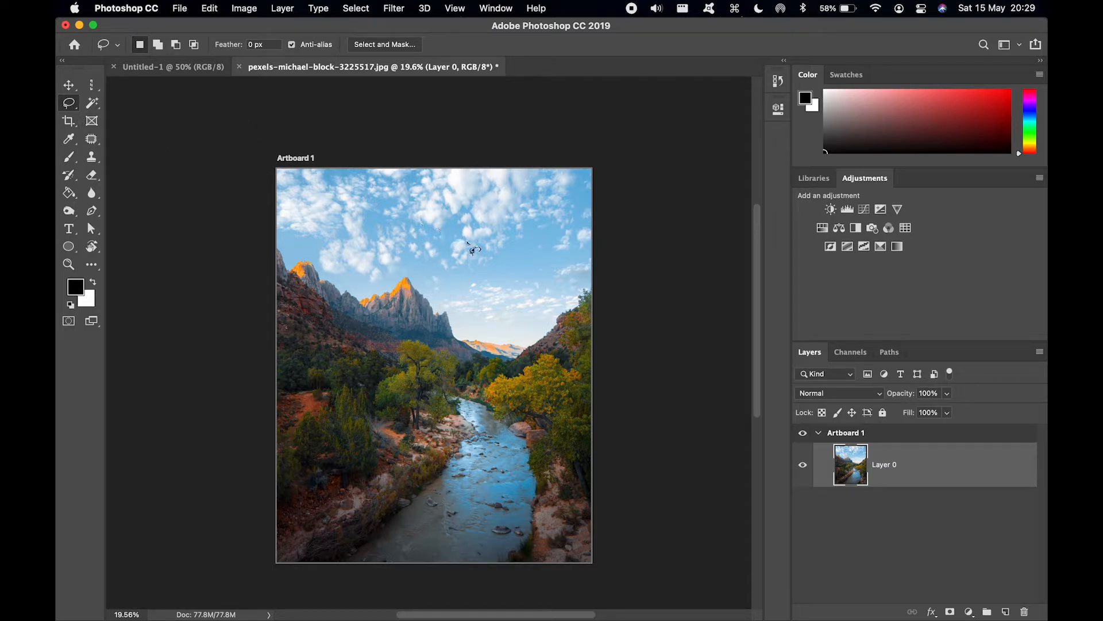
{"action": "mouse_move", "coordinate": [394, 213]}
{"action": "left_mouse_down"}
{"action": "mouse_move", "coordinate": [474, 309]}
{"action": "mouse_move", "coordinate": [366, 449]}
{"action": "mouse_move", "coordinate": [361, 404]}
{"action": "mouse_move", "coordinate": [385, 351]}
{"action": "mouse_move", "coordinate": [331, 335]}
{"action": "mouse_move", "coordinate": [324, 262]}
{"action": "mouse_move", "coordinate": [331, 189]}
{"action": "mouse_move", "coordinate": [352, 176]}
{"action": "mouse_move", "coordinate": [420, 198]}
{"action": "mouse_move", "coordinate": [460, 194]}
{"action": "mouse_move", "coordinate": [535, 227]}
{"action": "mouse_move", "coordinate": [535, 409]}
{"action": "mouse_move", "coordinate": [519, 484]}
{"action": "mouse_move", "coordinate": [425, 464]}
{"action": "mouse_move", "coordinate": [477, 331]}
{"action": "mouse_move", "coordinate": [465, 235]}
{"action": "left_mouse_up"}
{"action": "key", "text": "super+d"}
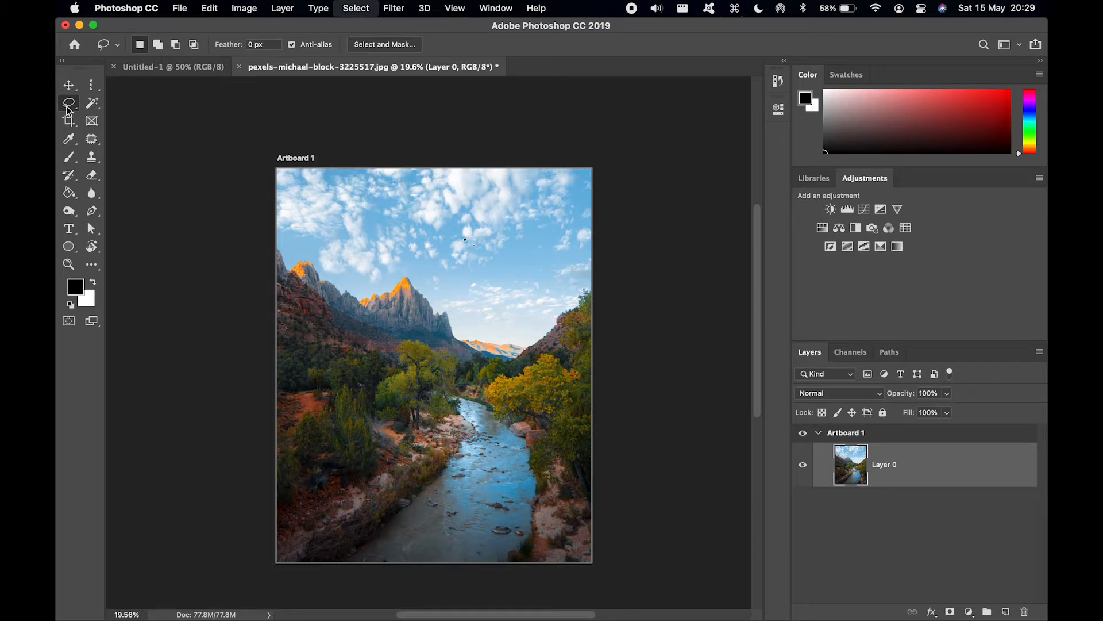
Step: Outline a four-sided area over the sky and mountain peak with the Polygonal Lasso tool and clear the selection
{"action": "right_click", "coordinate": [67, 106]}
{"action": "left_click", "coordinate": [166, 118]}
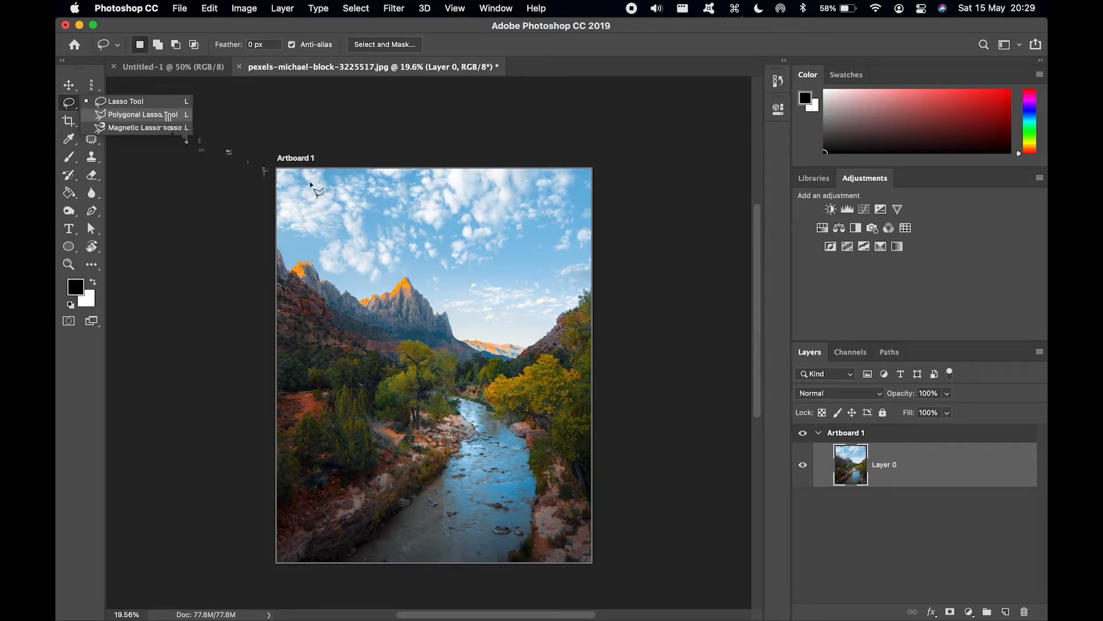
{"action": "left_click", "coordinate": [340, 232]}
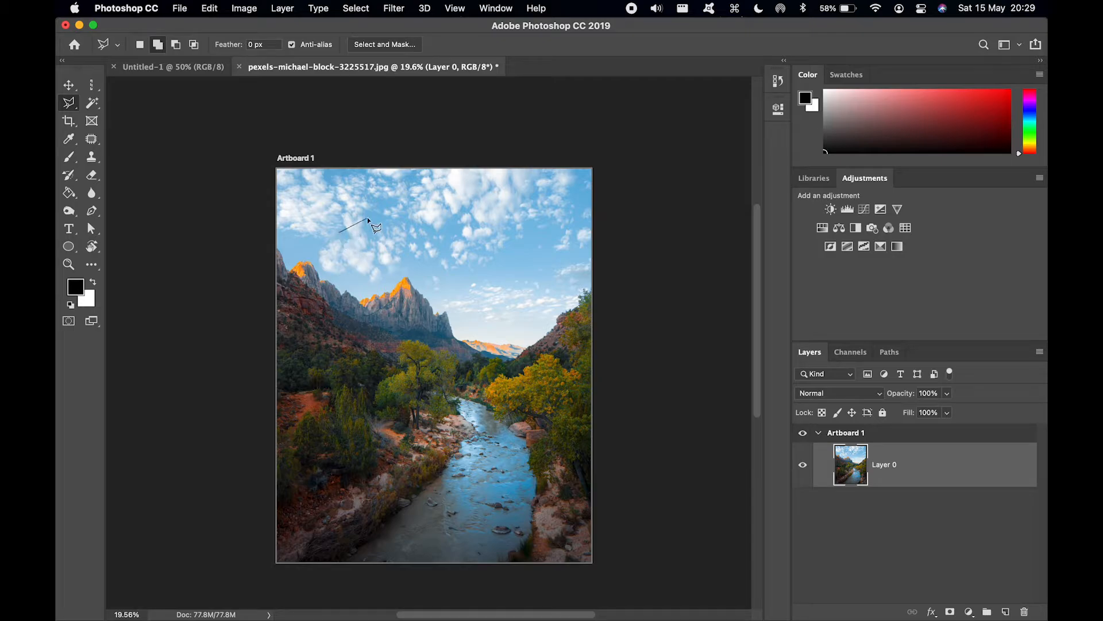
{"action": "left_click", "coordinate": [496, 183]}
{"action": "left_click", "coordinate": [524, 350]}
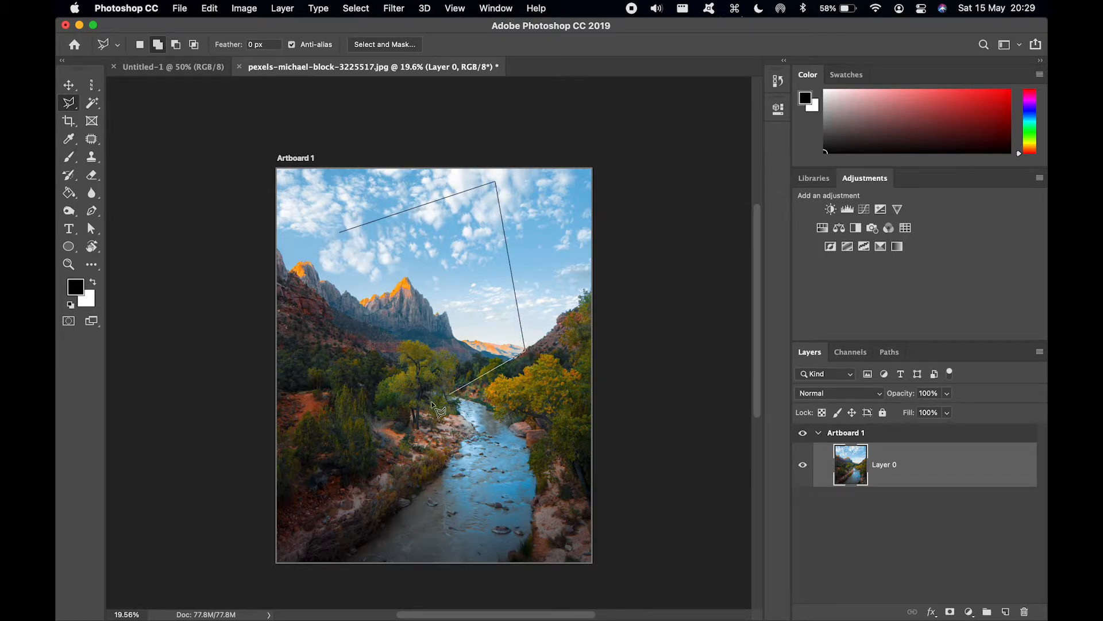
{"action": "left_click", "coordinate": [398, 425]}
{"action": "left_click", "coordinate": [338, 233]}
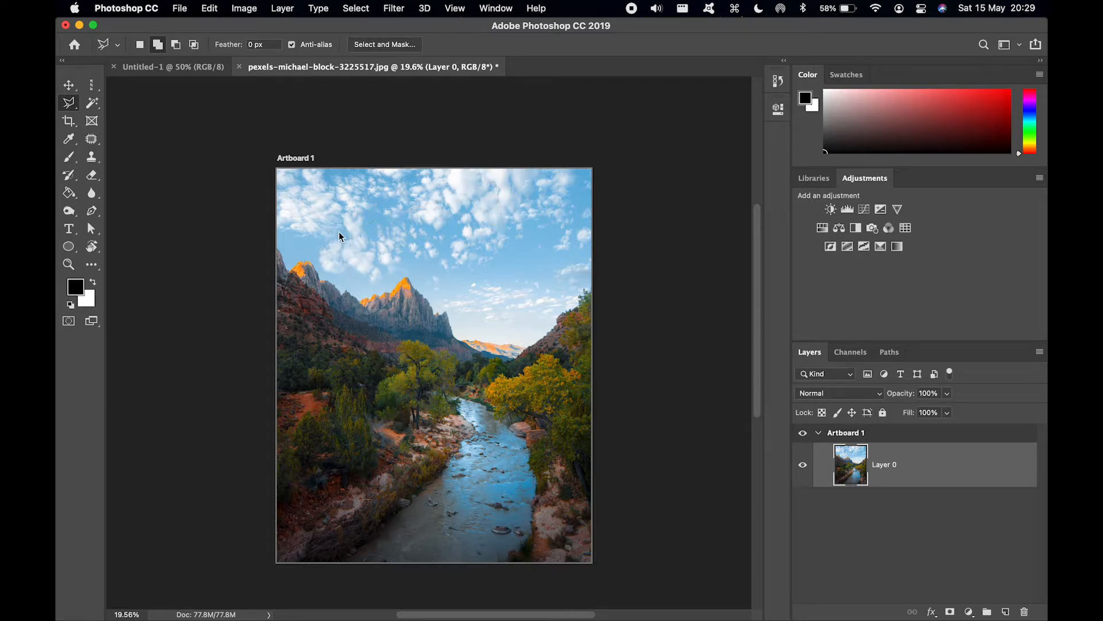
{"action": "key", "text": "super+d"}
Step: Outline a six-cornered area with an inward notch above the mountain peak using the Polygonal Lasso tool, and clear the selection
{"action": "left_click", "coordinate": [307, 246]}
{"action": "left_click", "coordinate": [401, 188]}
{"action": "left_click", "coordinate": [488, 378]}
{"action": "left_click", "coordinate": [350, 379]}
{"action": "left_click", "coordinate": [388, 266]}
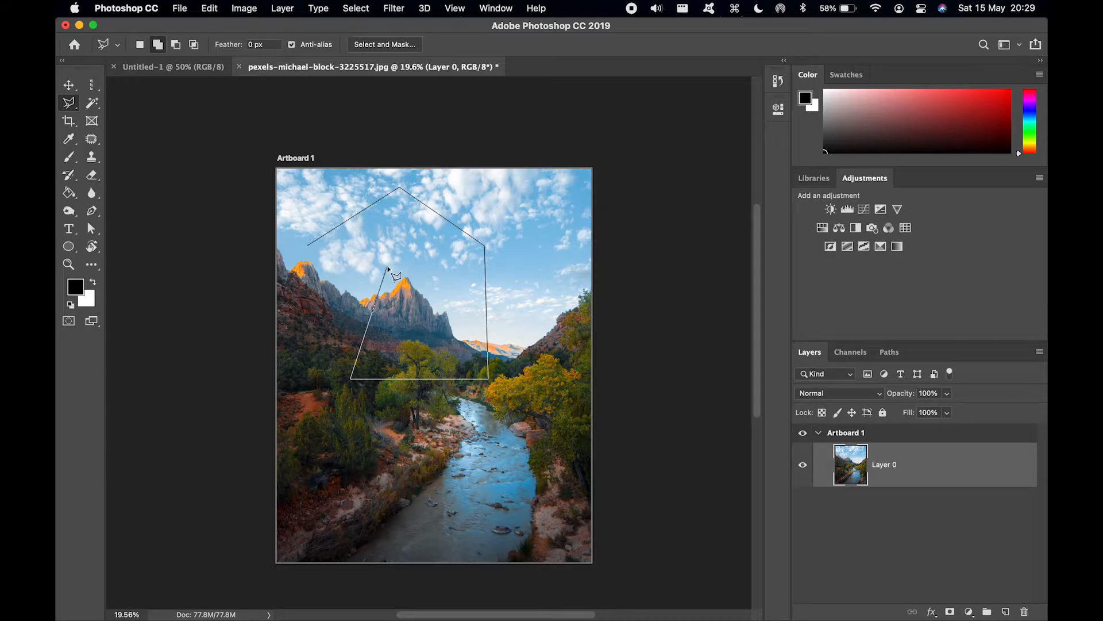
{"action": "left_click", "coordinate": [306, 246]}
{"action": "key", "text": "super+d"}
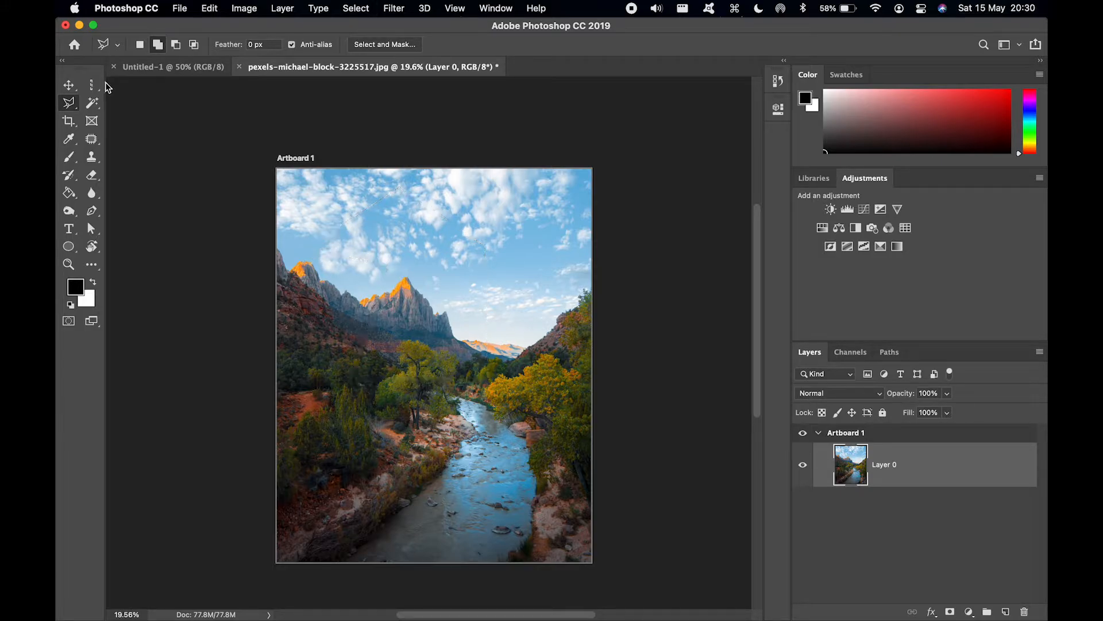
Step: Select a patch of sky along the edge of the distant orange ridge with the Magnetic Lasso tool and clear the selection
{"action": "left_click", "coordinate": [69, 107]}
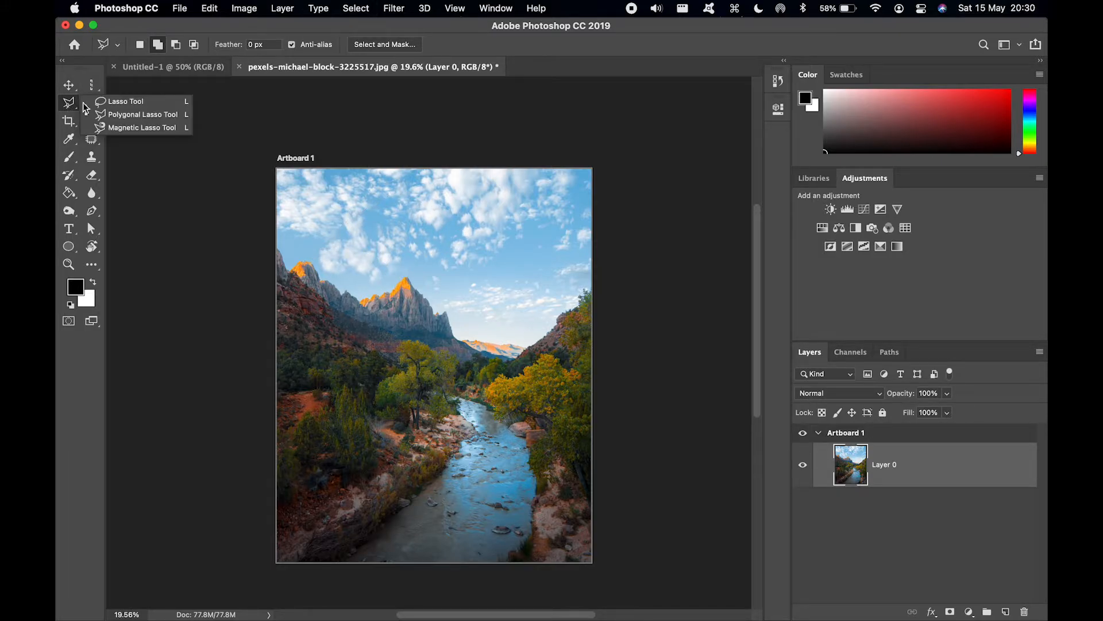
{"action": "left_click", "coordinate": [137, 128]}
{"action": "scroll", "coordinate": [365, 270], "scroll_direction": "up", "scroll_amount": 5}
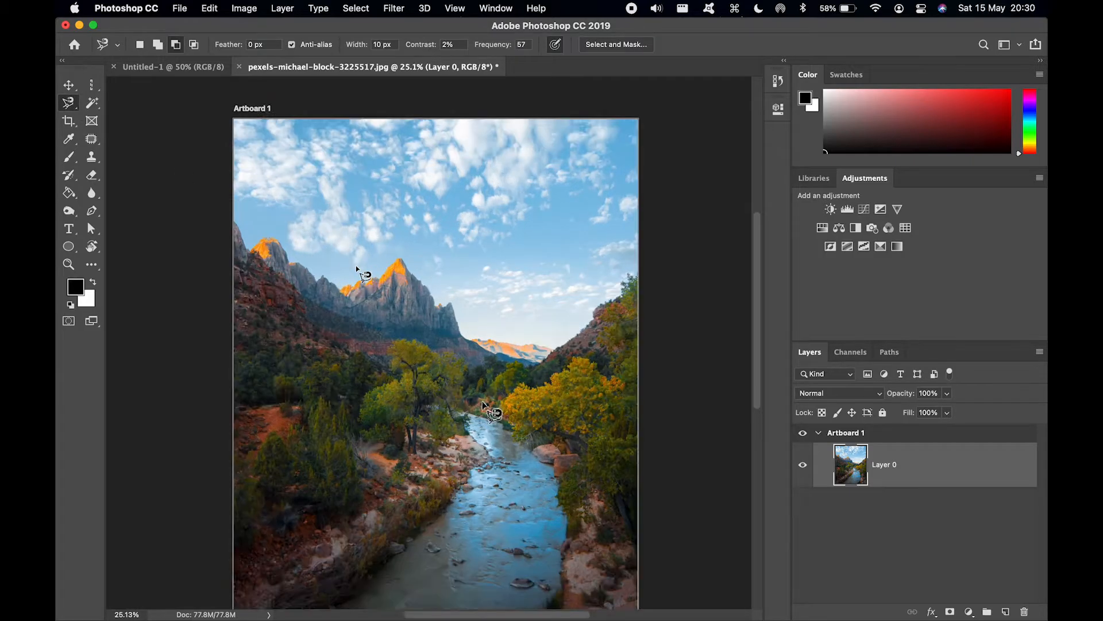
{"action": "scroll", "coordinate": [364, 271], "scroll_direction": "up", "scroll_amount": 8}
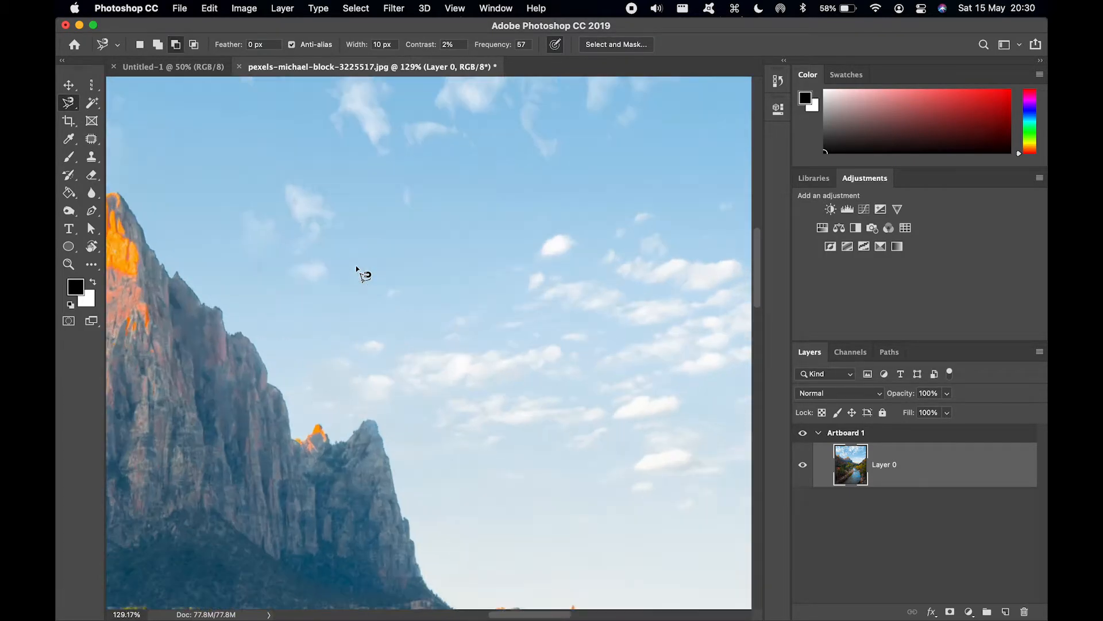
{"action": "scroll", "coordinate": [365, 275], "scroll_direction": "left", "scroll_amount": 8}
{"action": "scroll", "coordinate": [364, 274], "scroll_direction": "up", "scroll_amount": 3}
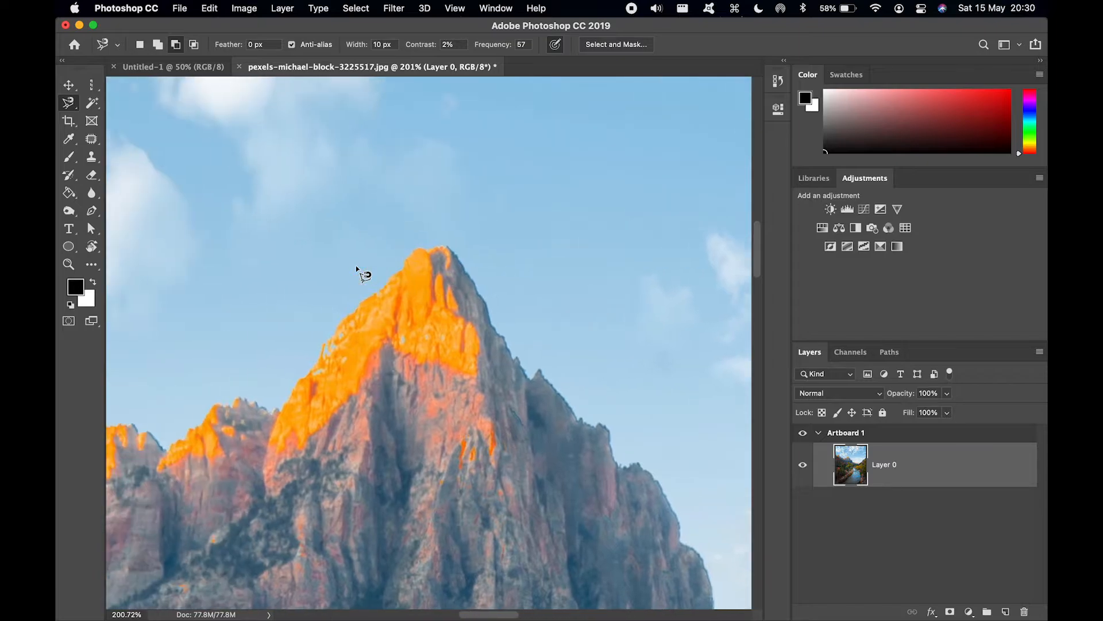
{"action": "scroll", "coordinate": [356, 374], "scroll_direction": "right", "scroll_amount": 5}
{"action": "scroll", "coordinate": [356, 374], "scroll_direction": "down", "scroll_amount": 5}
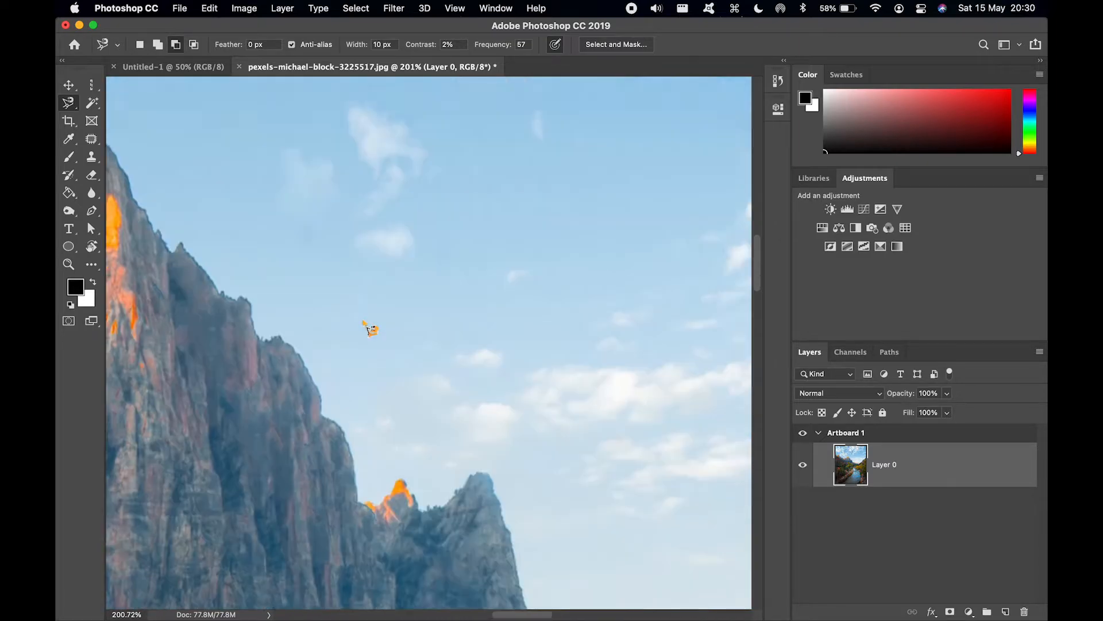
{"action": "scroll", "coordinate": [364, 321], "scroll_direction": "down", "scroll_amount": 5}
{"action": "scroll", "coordinate": [363, 321], "scroll_direction": "right", "scroll_amount": 3}
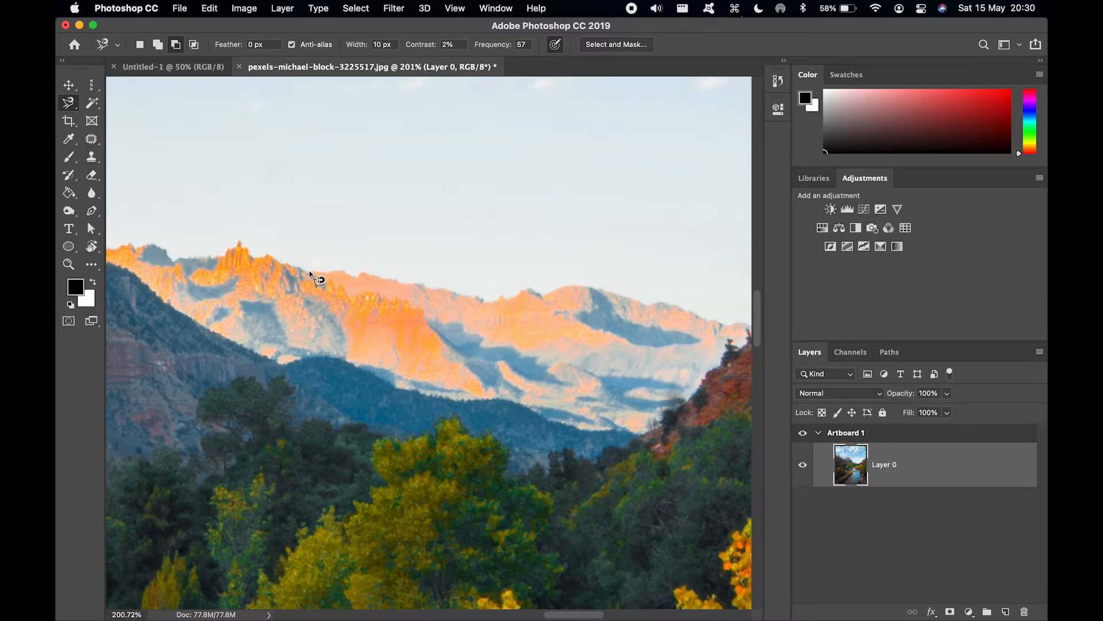
{"action": "left_click", "coordinate": [311, 271]}
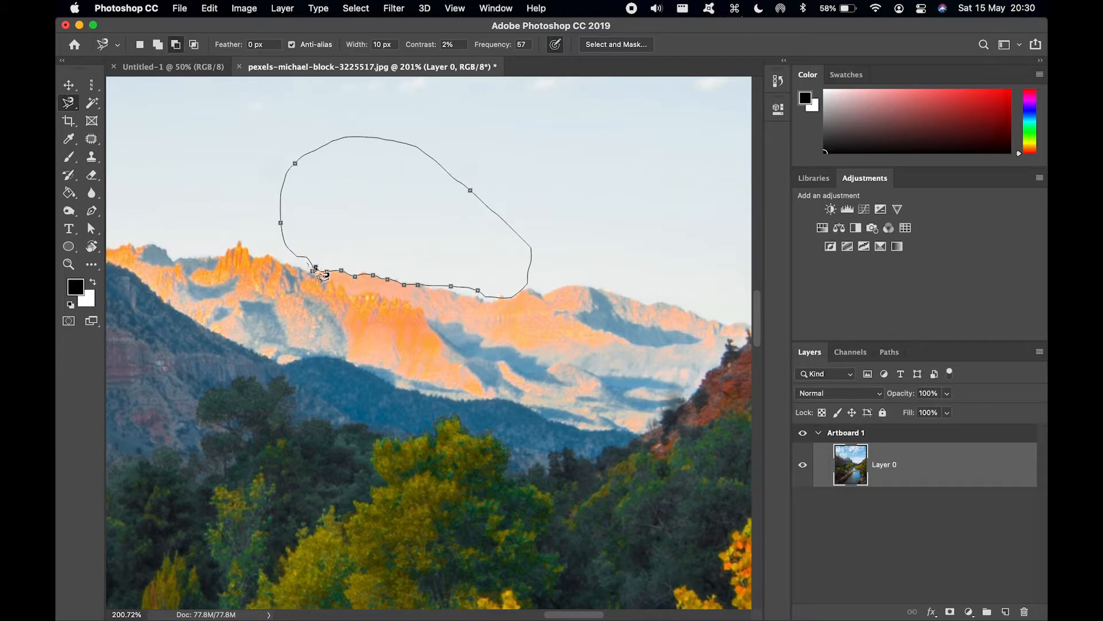
{"action": "left_click", "coordinate": [320, 276]}
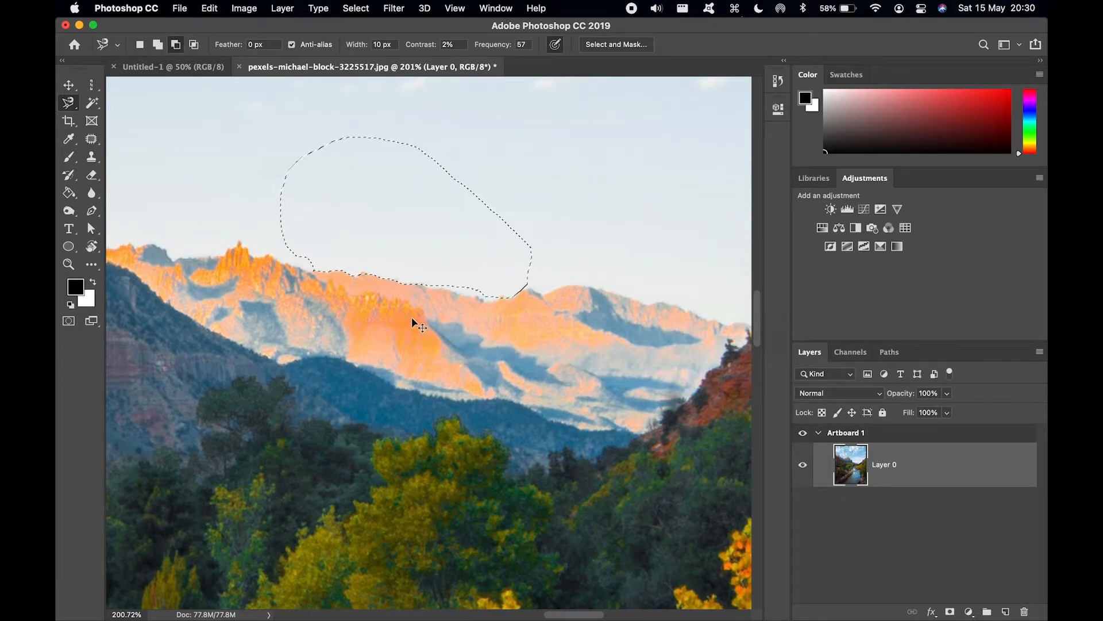
{"action": "key", "text": "super+d"}
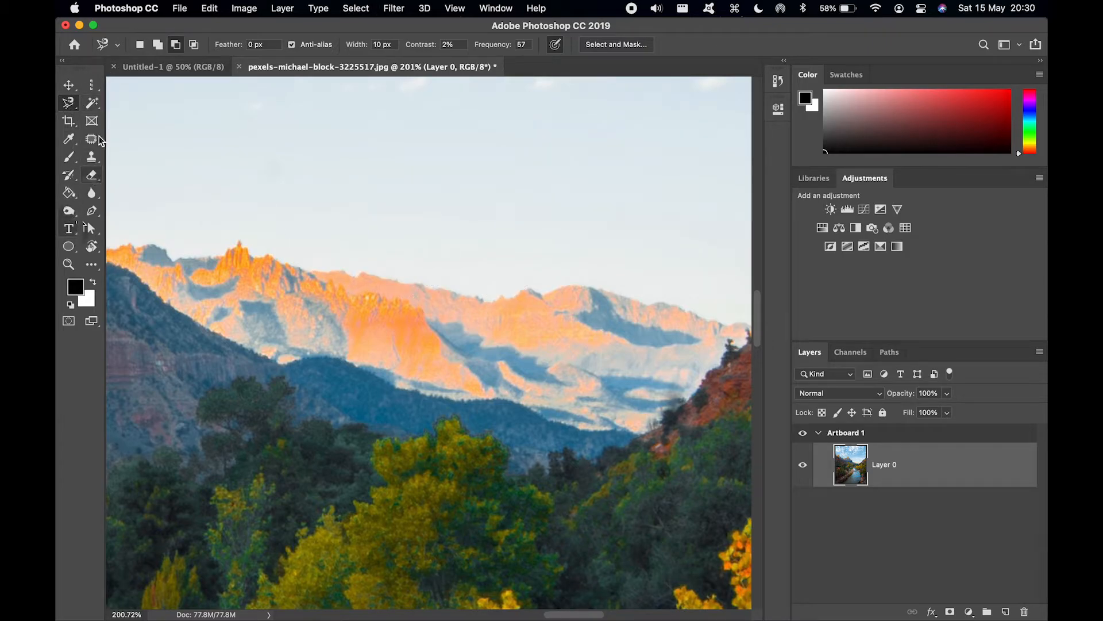
Step: Select a connected area of clear blue sky among the clouds with the Magic Wand tool and clear the selection
{"action": "right_click", "coordinate": [65, 107]}
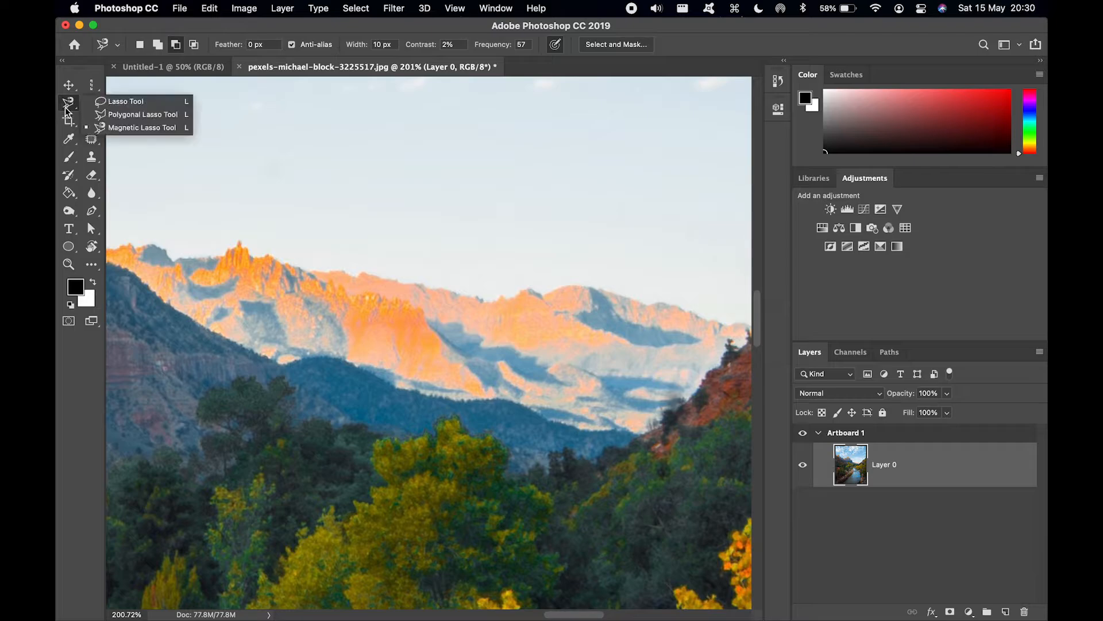
{"action": "left_click", "coordinate": [96, 106]}
{"action": "scroll", "coordinate": [165, 161], "scroll_direction": "down", "scroll_amount": 5}
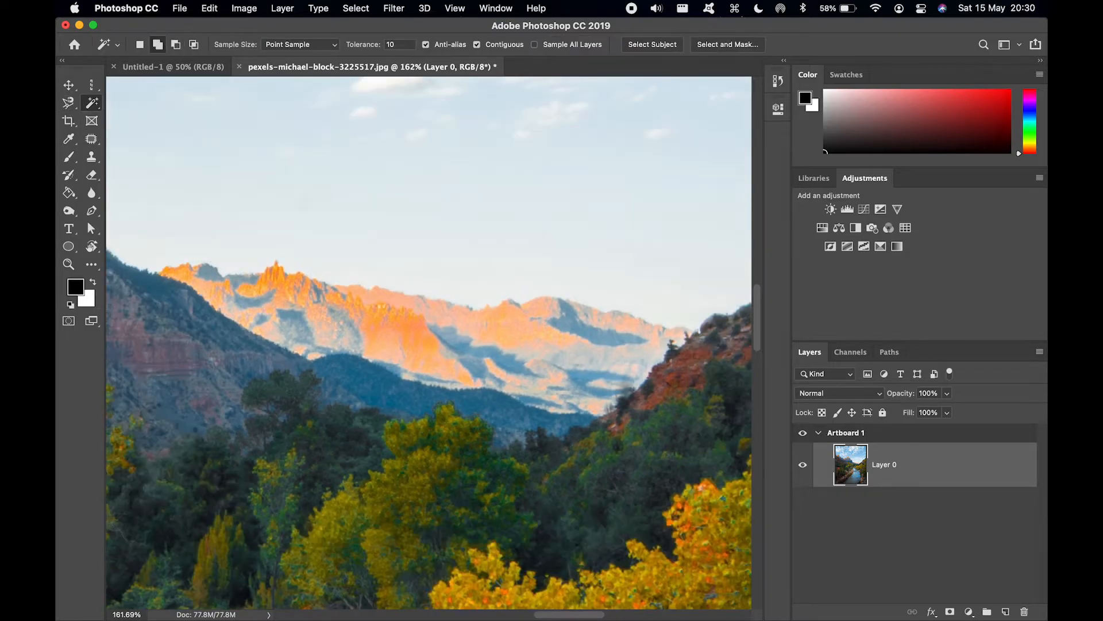
{"action": "scroll", "coordinate": [165, 162], "scroll_direction": "down", "scroll_amount": 2}
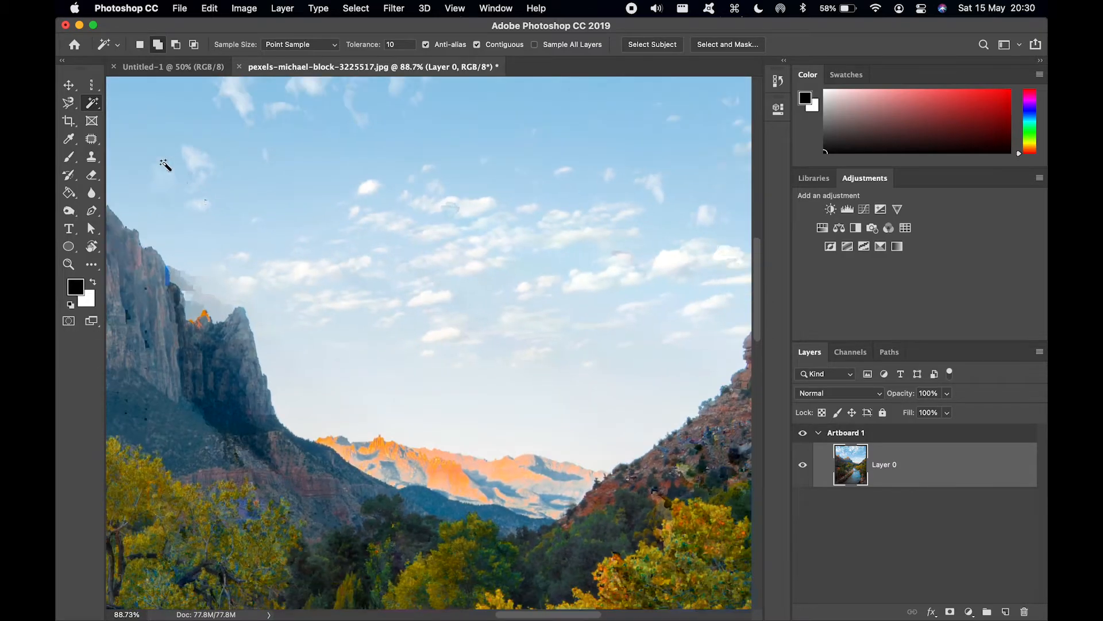
{"action": "scroll", "coordinate": [164, 163], "scroll_direction": "down", "scroll_amount": 2}
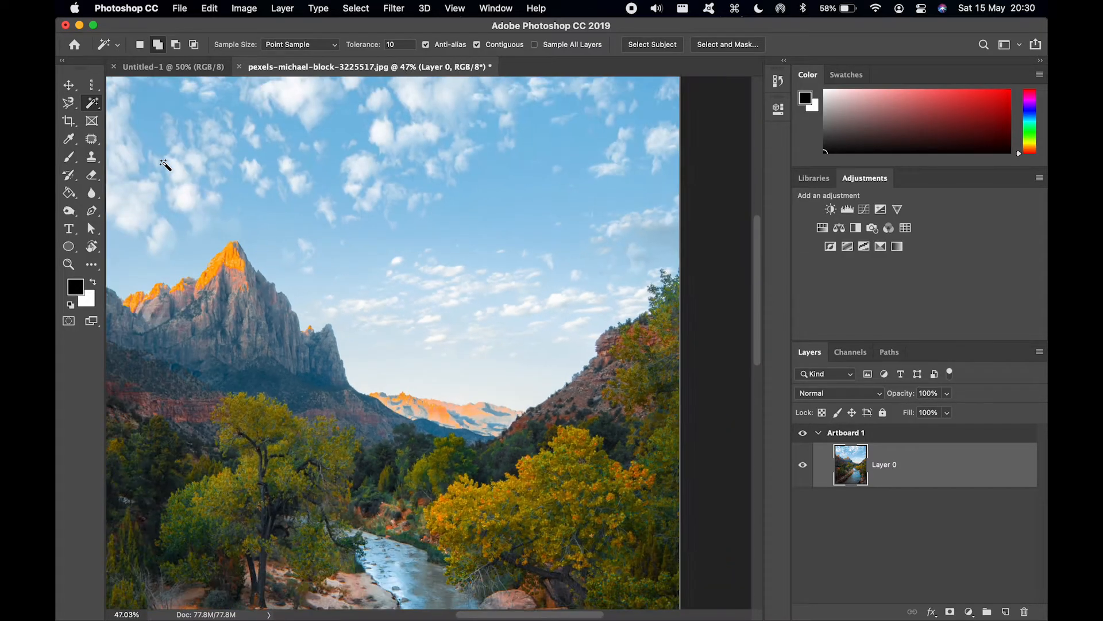
{"action": "scroll", "coordinate": [164, 164], "scroll_direction": "up", "scroll_amount": 4}
{"action": "scroll", "coordinate": [165, 165], "scroll_direction": "up", "scroll_amount": 3}
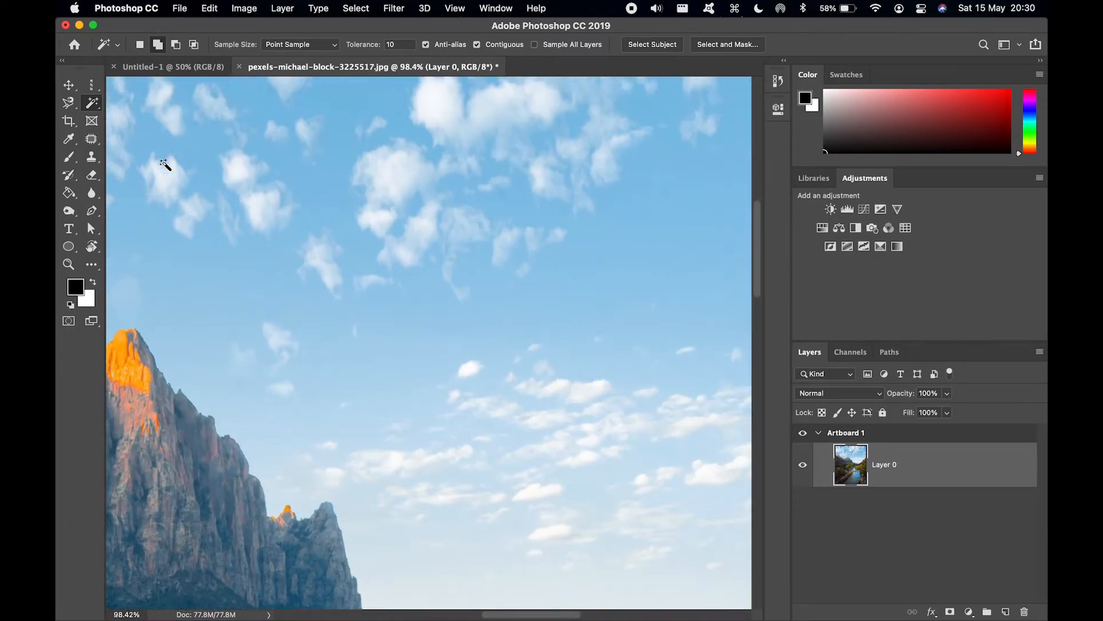
{"action": "scroll", "coordinate": [525, 246], "scroll_direction": "right", "scroll_amount": 5}
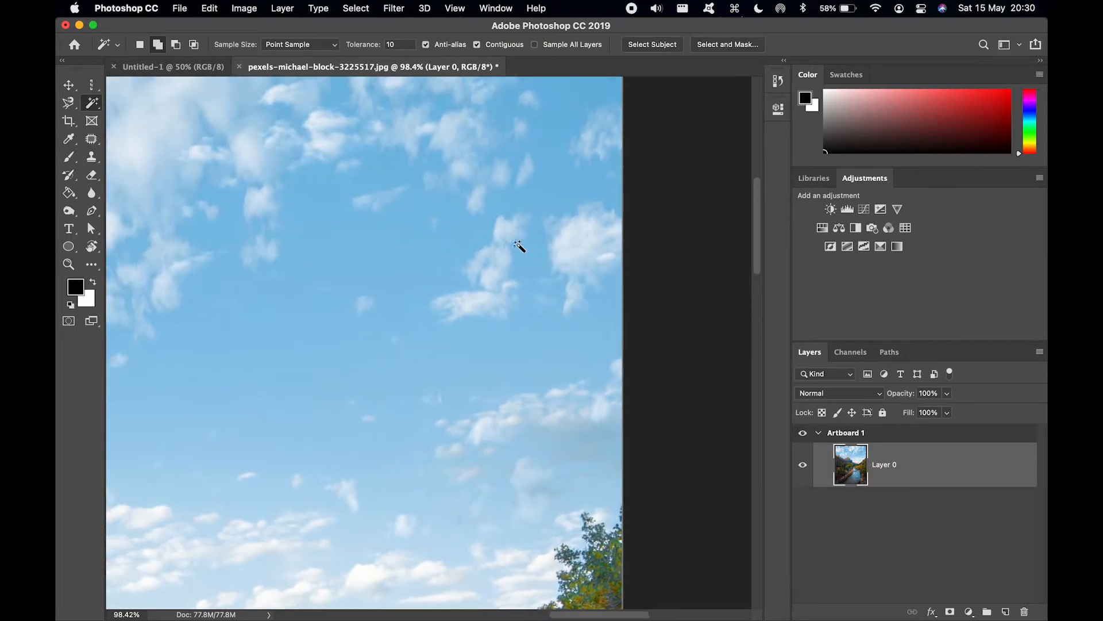
{"action": "scroll", "coordinate": [286, 369], "scroll_direction": "left", "scroll_amount": 1}
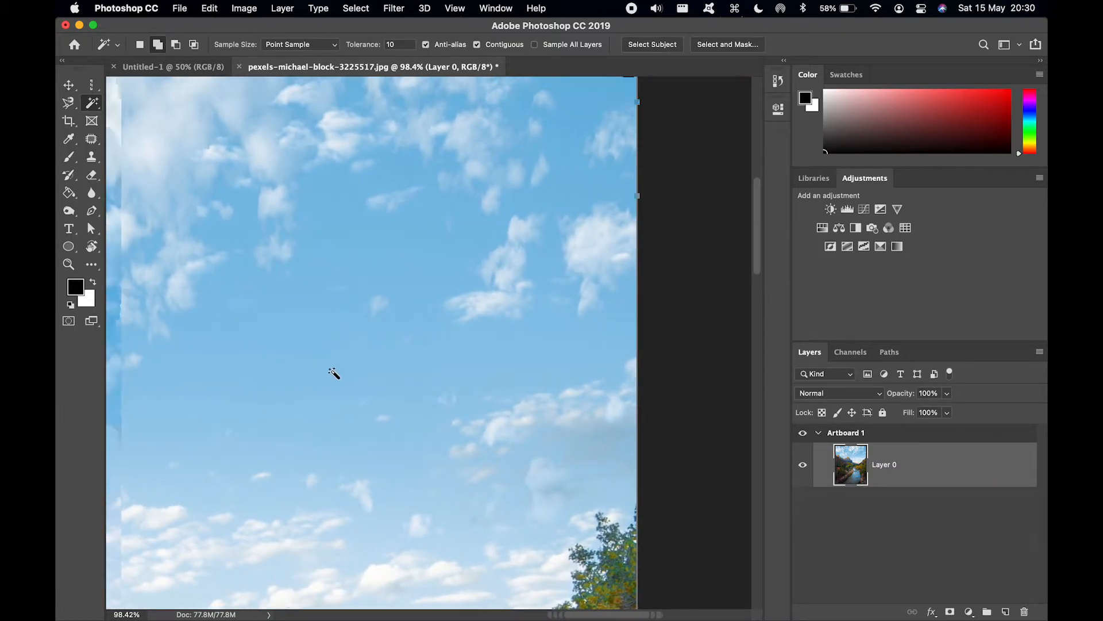
{"action": "left_click", "coordinate": [335, 373]}
{"action": "scroll", "coordinate": [336, 372], "scroll_direction": "left", "scroll_amount": 2}
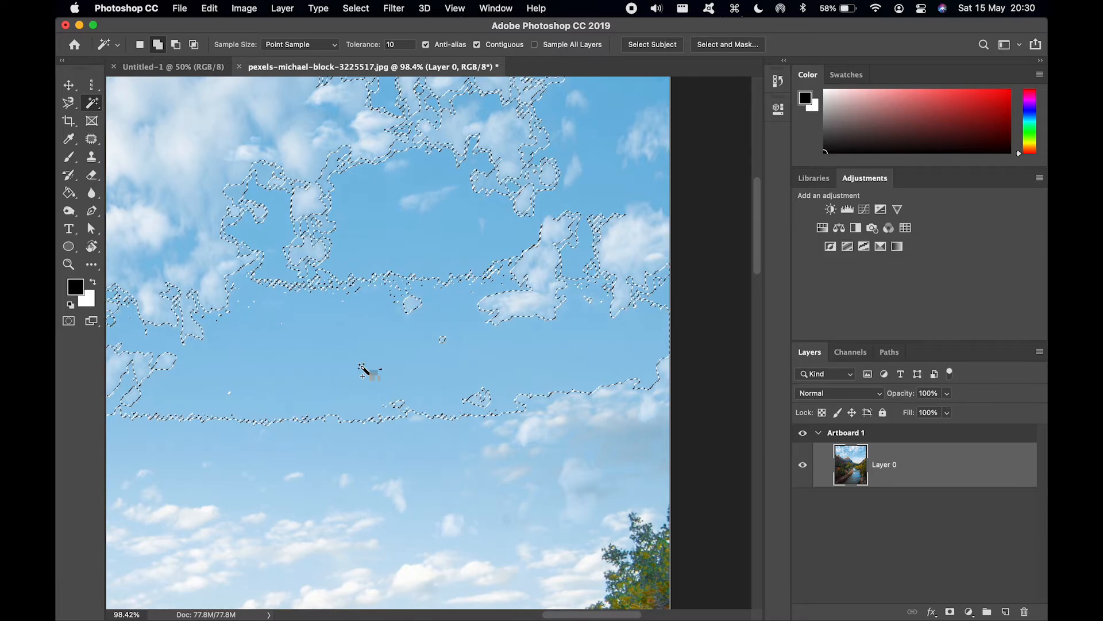
{"action": "scroll", "coordinate": [382, 373], "scroll_direction": "down", "scroll_amount": 3}
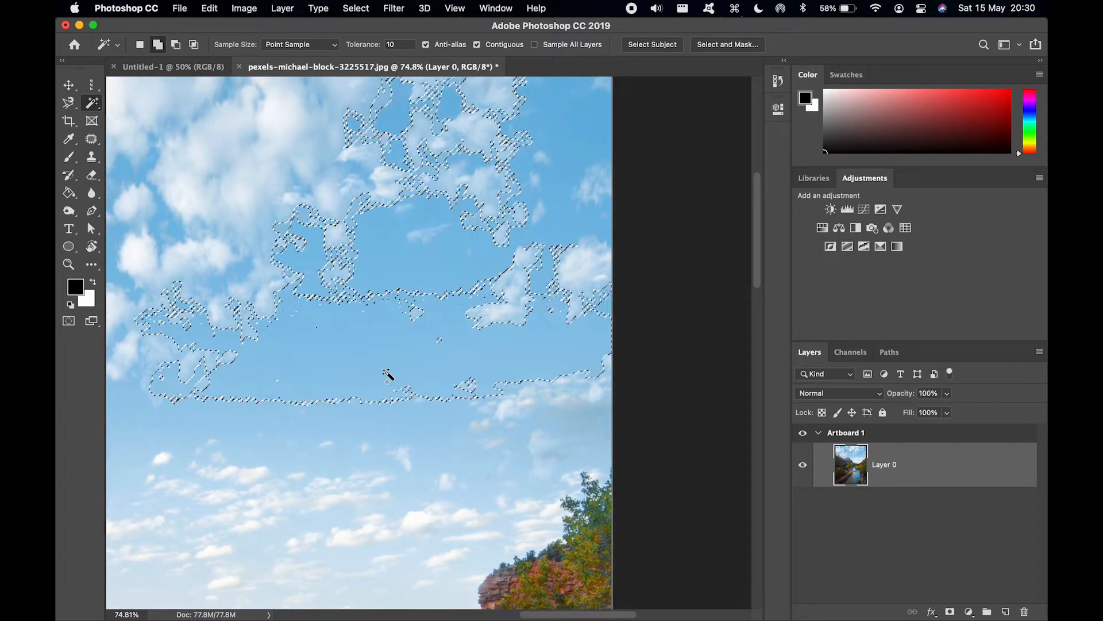
{"action": "scroll", "coordinate": [388, 374], "scroll_direction": "down", "scroll_amount": 1}
{"action": "key", "text": "super+d"}
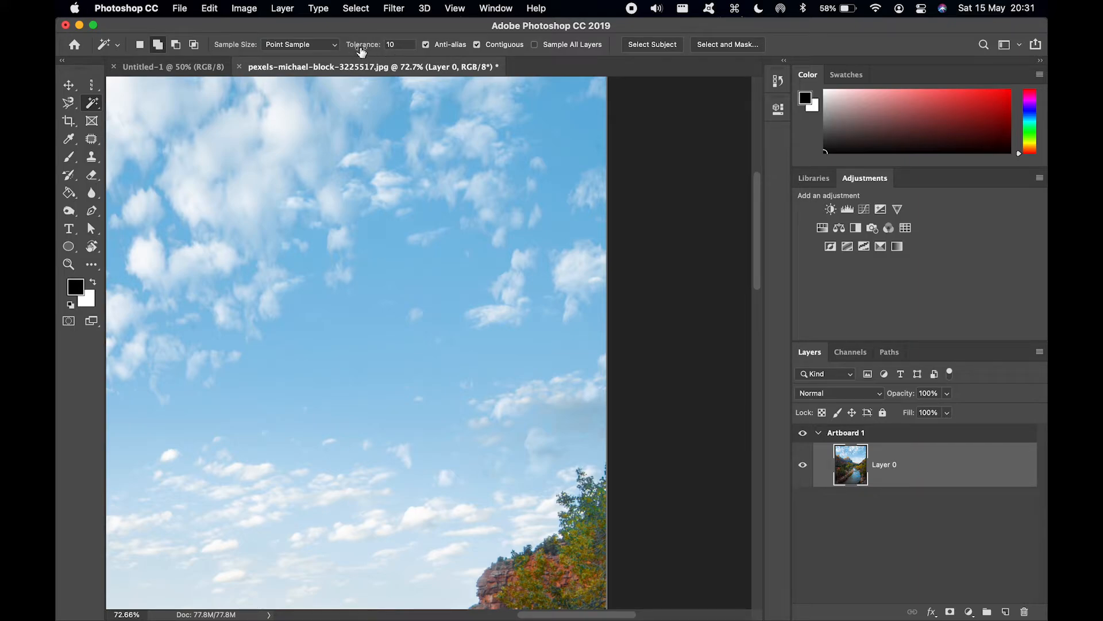
Step: Set the Magic Wand tolerance to 255, select across the photo from the sky, and clear the selection
{"action": "left_click_drag", "start_coordinate": [359, 50], "coordinate": [364, 50]}
{"action": "left_click_drag", "start_coordinate": [395, 51], "coordinate": [862, 51]}
{"action": "scroll", "coordinate": [394, 321], "scroll_direction": "down", "scroll_amount": 10}
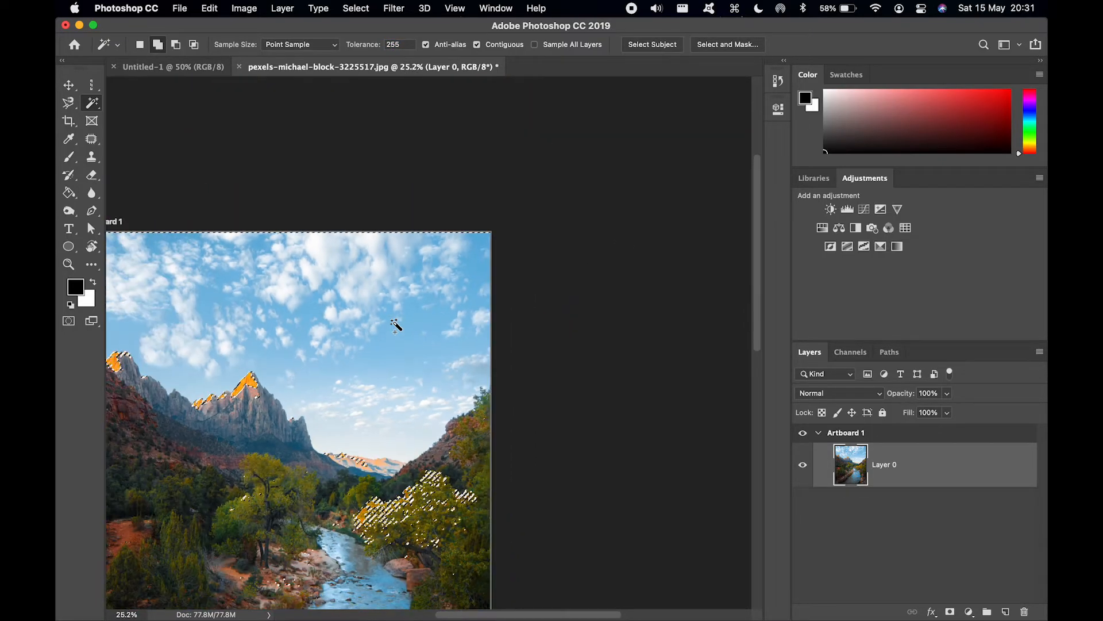
{"action": "scroll", "coordinate": [395, 324], "scroll_direction": "down", "scroll_amount": 3}
{"action": "scroll", "coordinate": [395, 324], "scroll_direction": "up", "scroll_amount": 2}
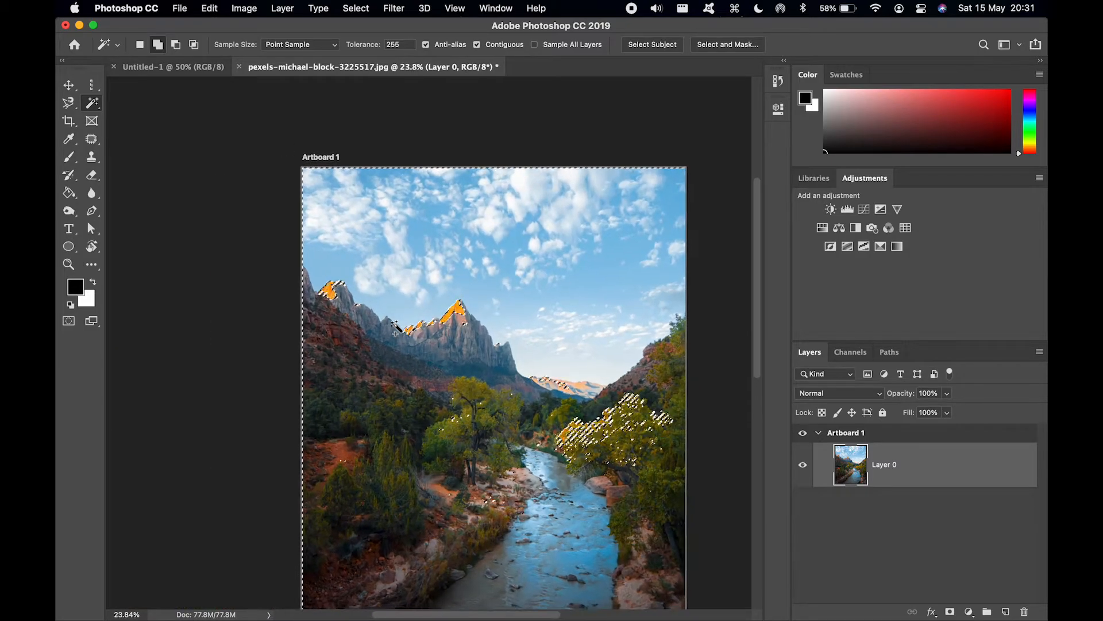
{"action": "key", "text": "super+d"}
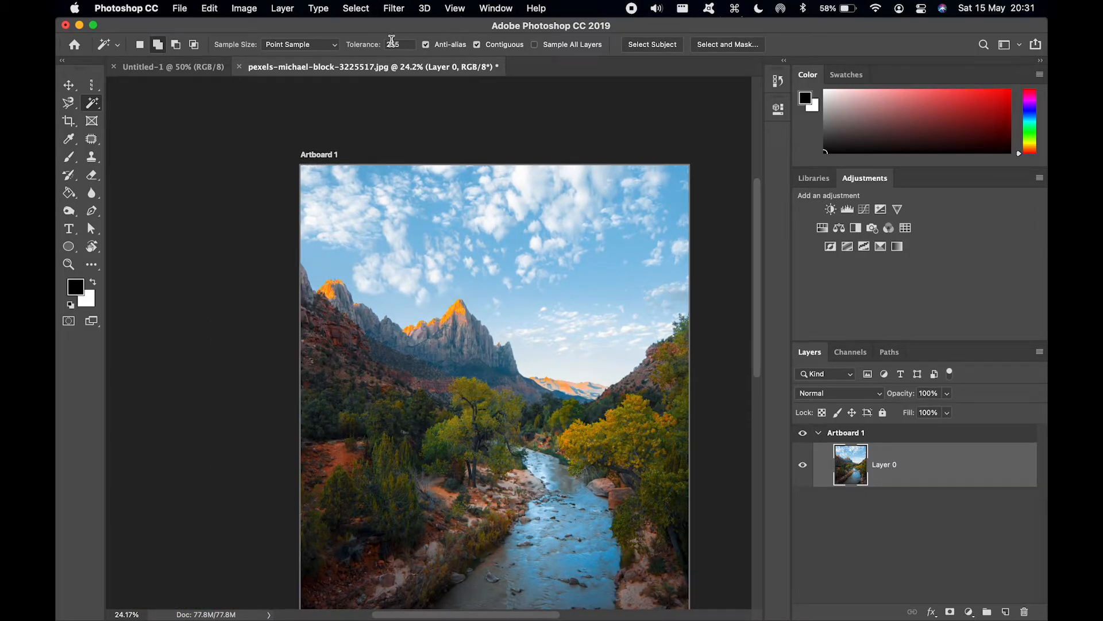
Step: Set the Magic Wand tolerance to 30, select the blue sky above the mountain peak, and clear the selection
{"action": "left_click_drag", "start_coordinate": [335, 47], "coordinate": [182, 44]}
{"action": "left_click", "coordinate": [655, 327]}
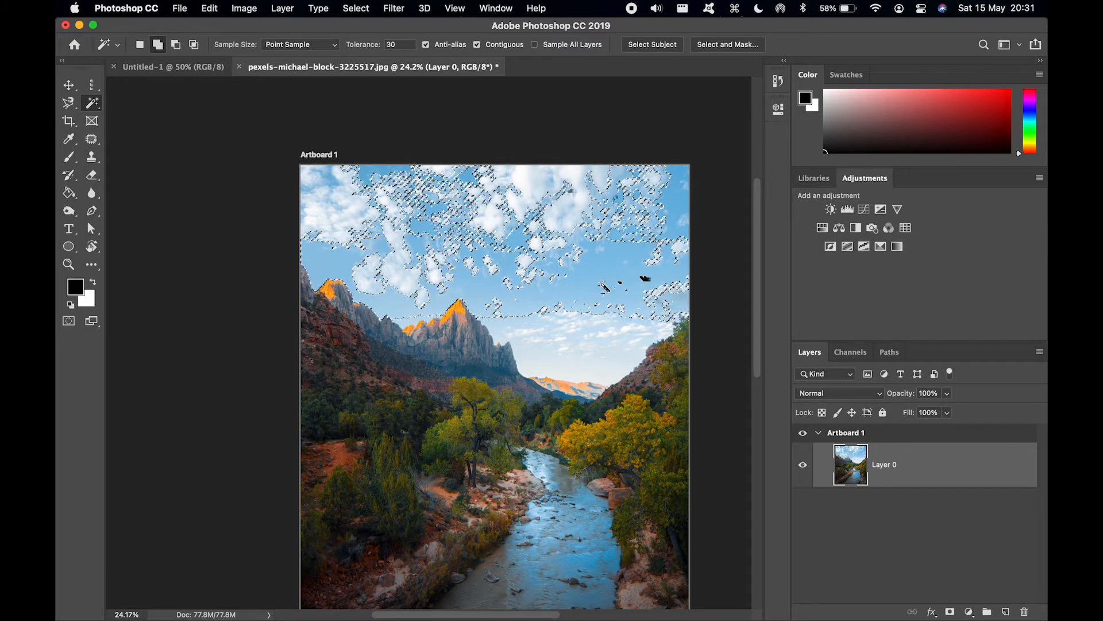
{"action": "key", "text": "super+d"}
Step: Select a patch of the orange sunlit rock on the mountain peak with the Magic Wand and clear the selection
{"action": "scroll", "coordinate": [603, 285], "scroll_direction": "up", "scroll_amount": 5}
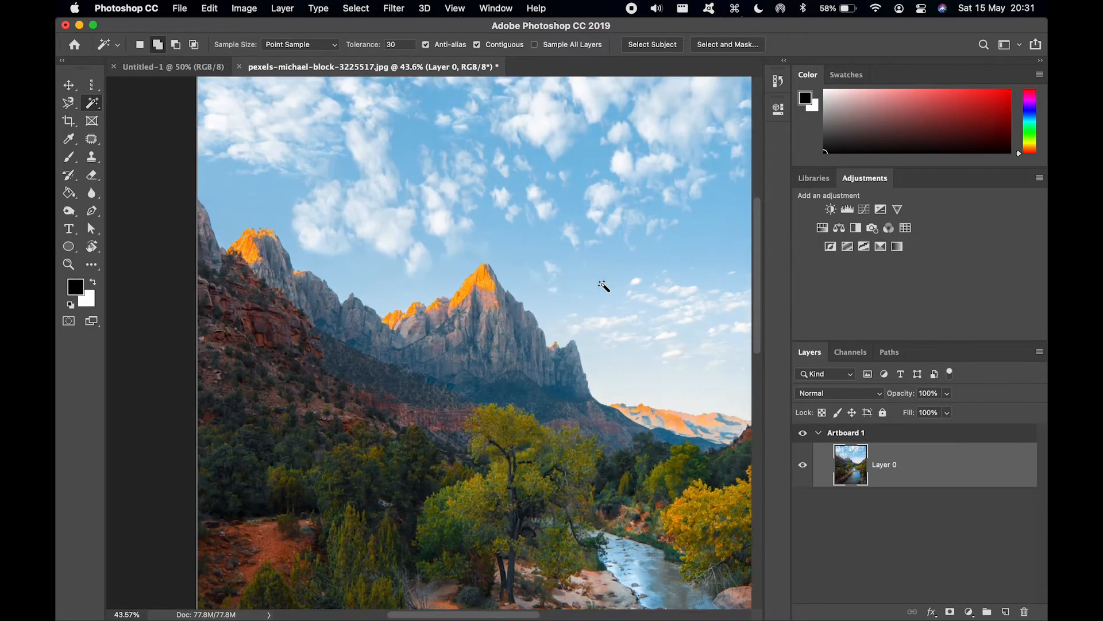
{"action": "scroll", "coordinate": [604, 285], "scroll_direction": "up", "scroll_amount": 5}
{"action": "scroll", "coordinate": [604, 285], "scroll_direction": "right", "scroll_amount": 2}
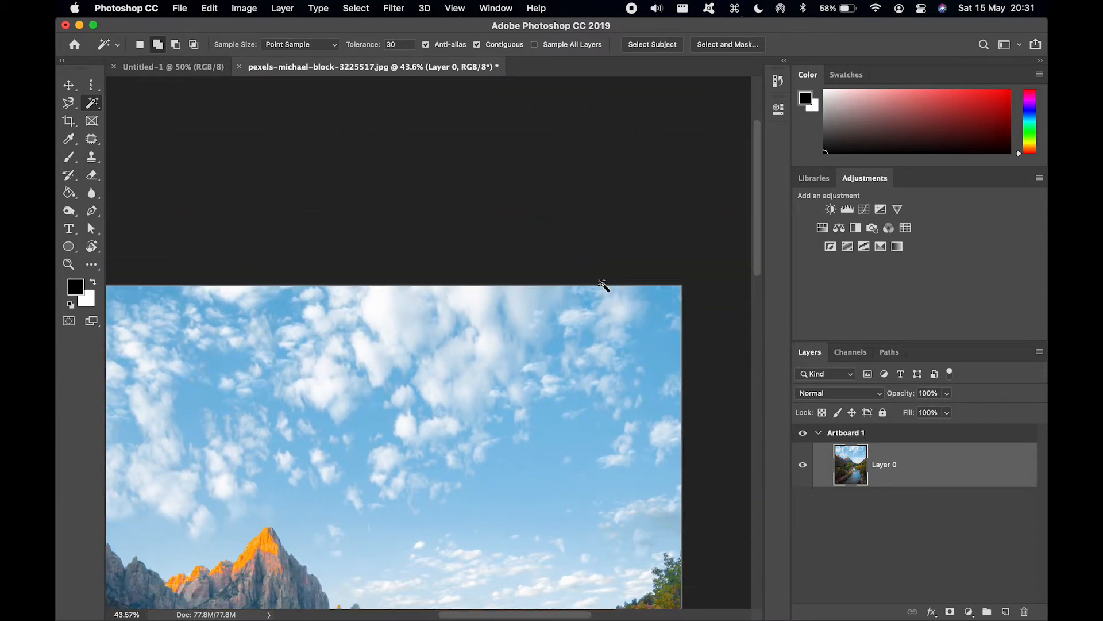
{"action": "scroll", "coordinate": [604, 285], "scroll_direction": "down", "scroll_amount": 2}
{"action": "scroll", "coordinate": [601, 285], "scroll_direction": "up", "scroll_amount": 3}
{"action": "scroll", "coordinate": [323, 382], "scroll_direction": "down", "scroll_amount": 5}
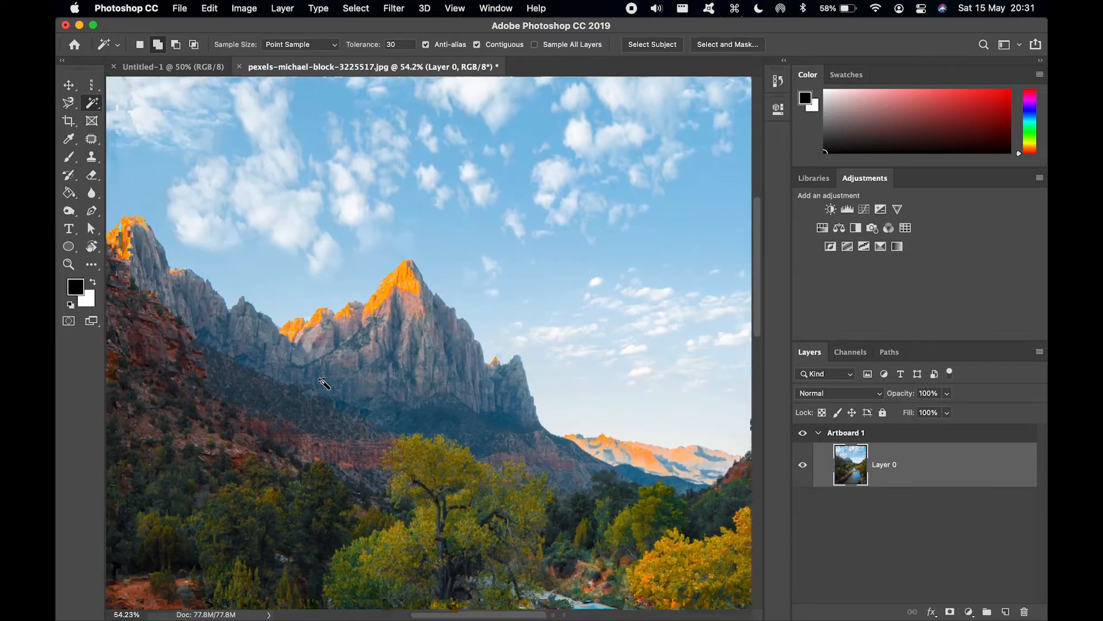
{"action": "scroll", "coordinate": [323, 382], "scroll_direction": "up", "scroll_amount": 5}
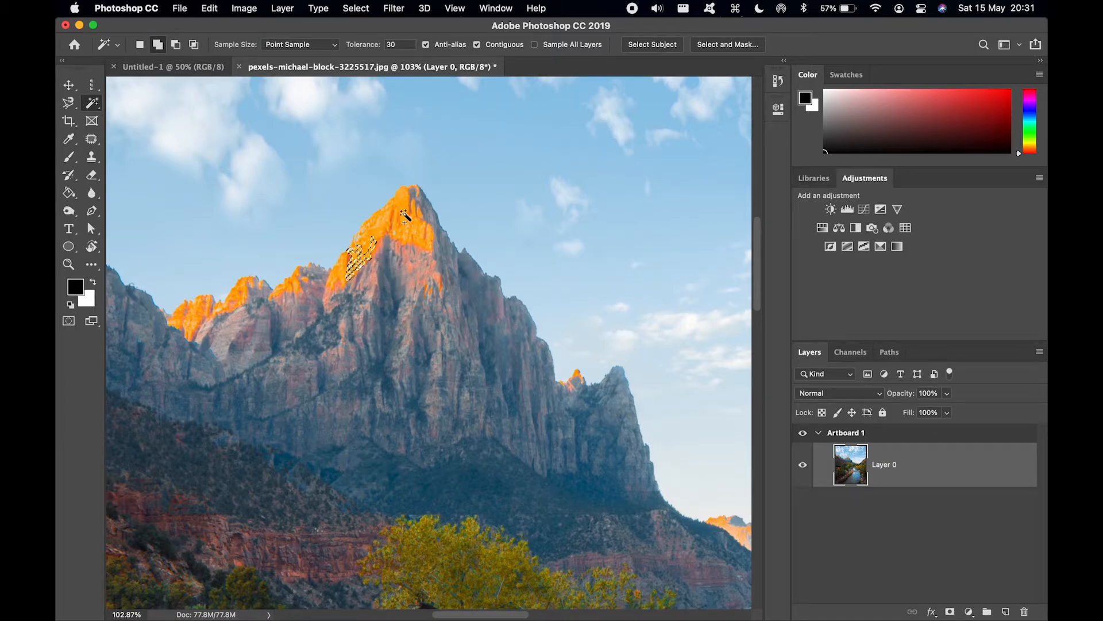
{"action": "scroll", "coordinate": [396, 260], "scroll_direction": "down", "scroll_amount": 5}
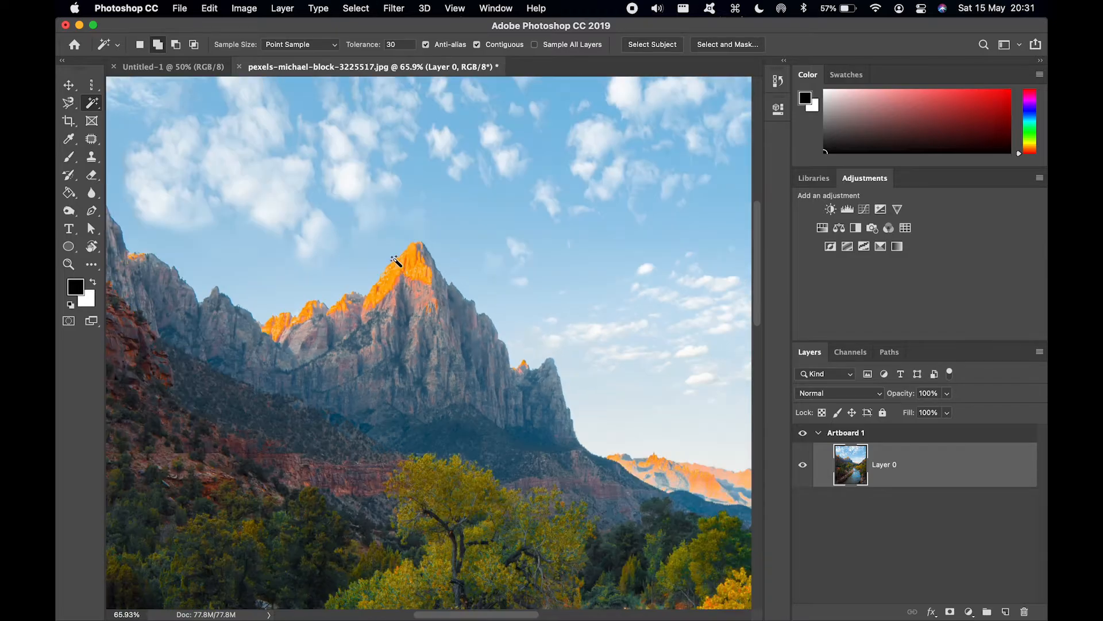
Step: Select the pale sky above the distant orange ridge, between the two slopes, with the Quick Selection tool
{"action": "right_click", "coordinate": [93, 105]}
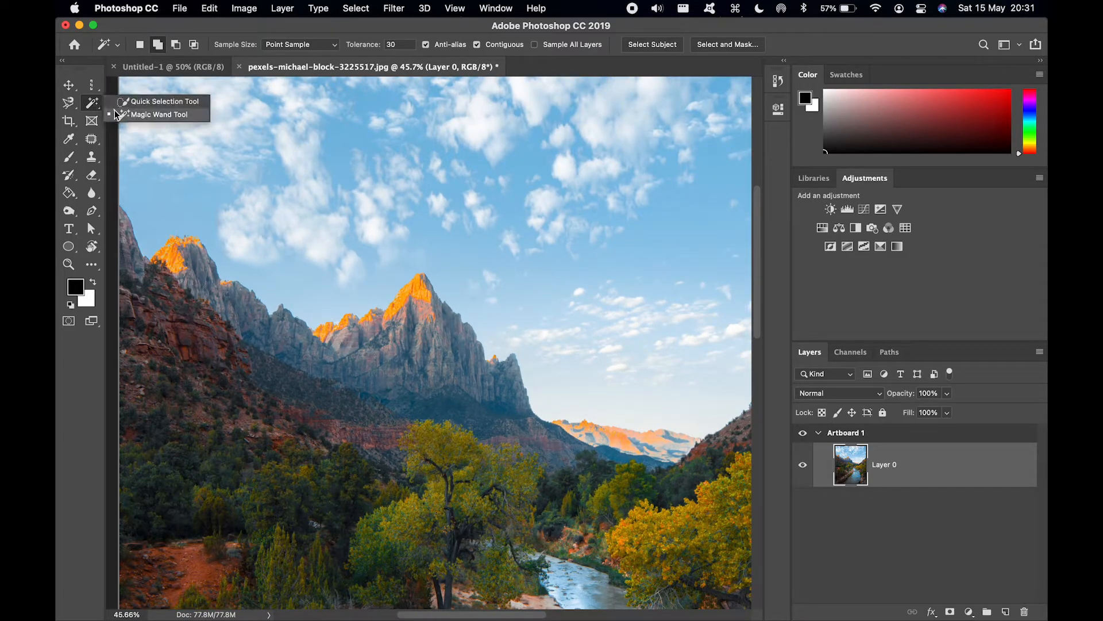
{"action": "left_click", "coordinate": [138, 101]}
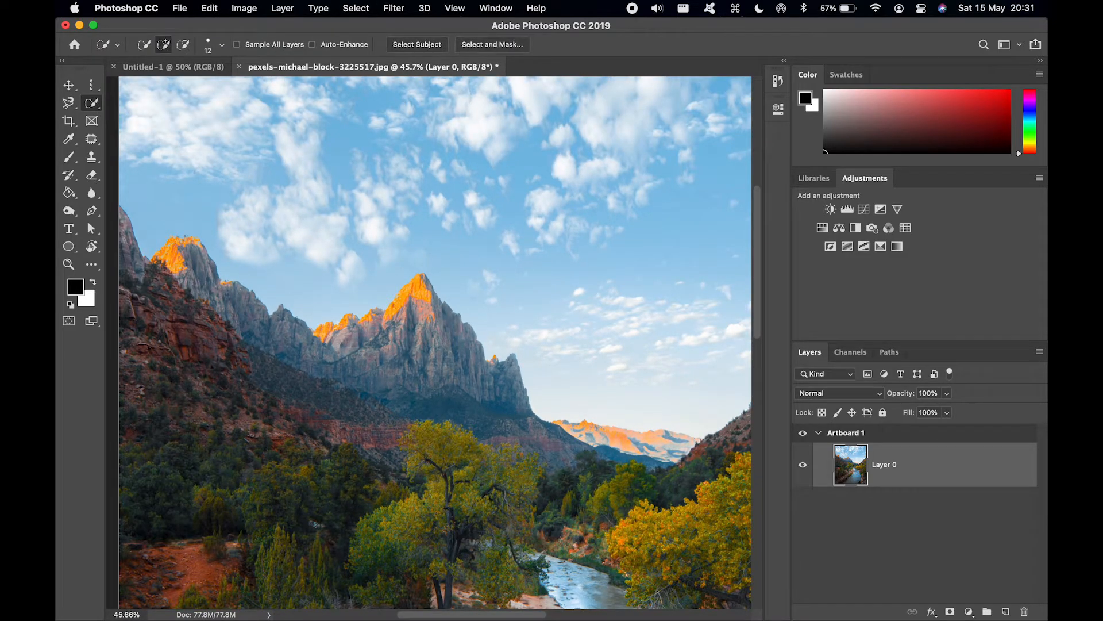
{"action": "scroll", "coordinate": [195, 172], "scroll_direction": "up", "scroll_amount": 3}
{"action": "scroll", "coordinate": [195, 172], "scroll_direction": "right", "scroll_amount": 5}
{"action": "scroll", "coordinate": [194, 172], "scroll_direction": "down", "scroll_amount": 6}
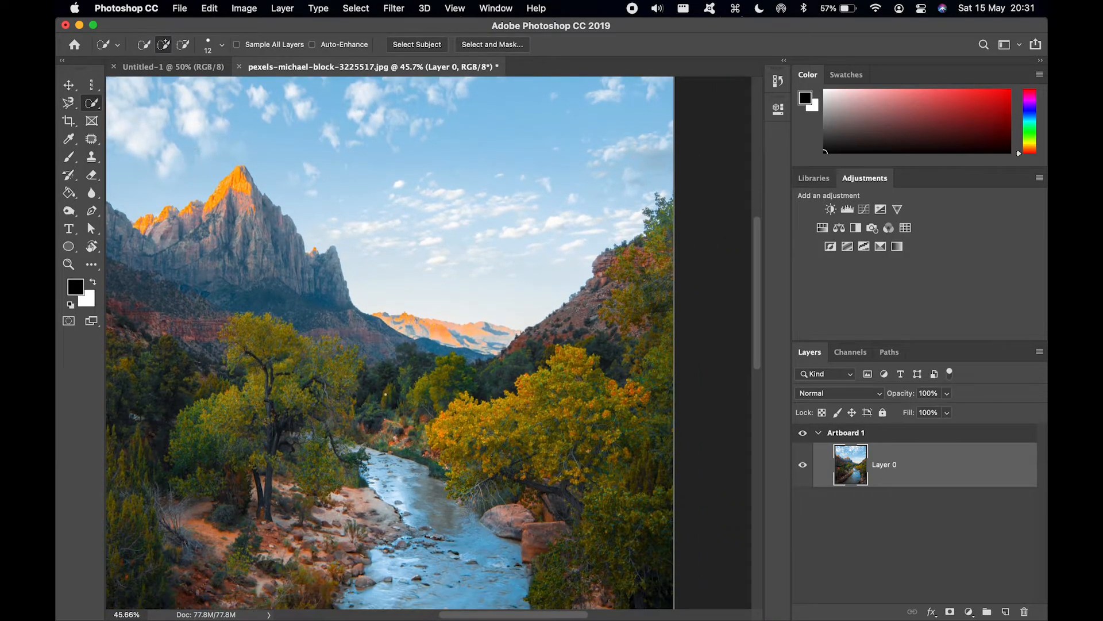
{"action": "scroll", "coordinate": [390, 343], "scroll_direction": "down", "scroll_amount": 2}
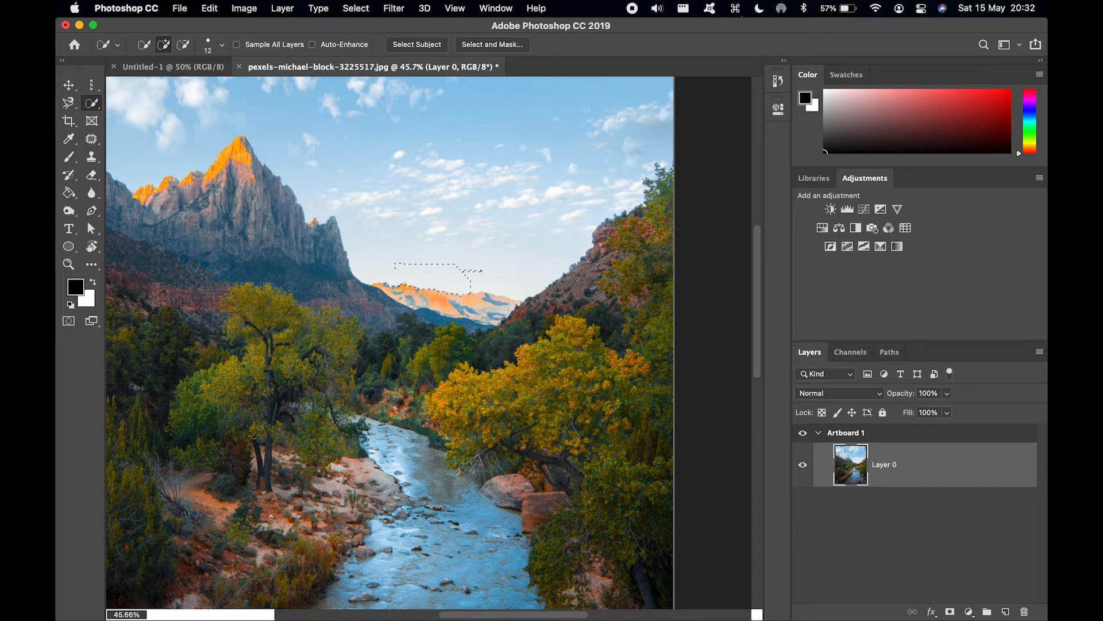
{"action": "mouse_move", "coordinate": [482, 270]}
{"action": "left_mouse_down"}
{"action": "mouse_move", "coordinate": [546, 262]}
{"action": "mouse_move", "coordinate": [567, 227]}
{"action": "left_mouse_up"}
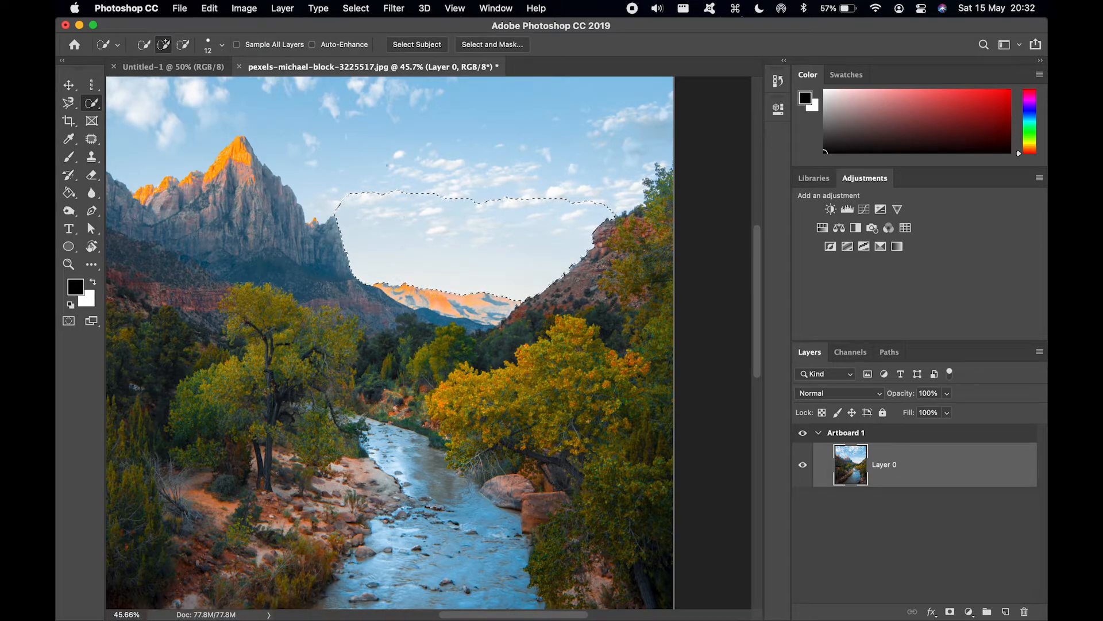
Step: Extend the quick selection over the rest of the sky, check its edge along the mountains, and clear the selection
{"action": "scroll", "coordinate": [388, 166], "scroll_direction": "up", "scroll_amount": 5}
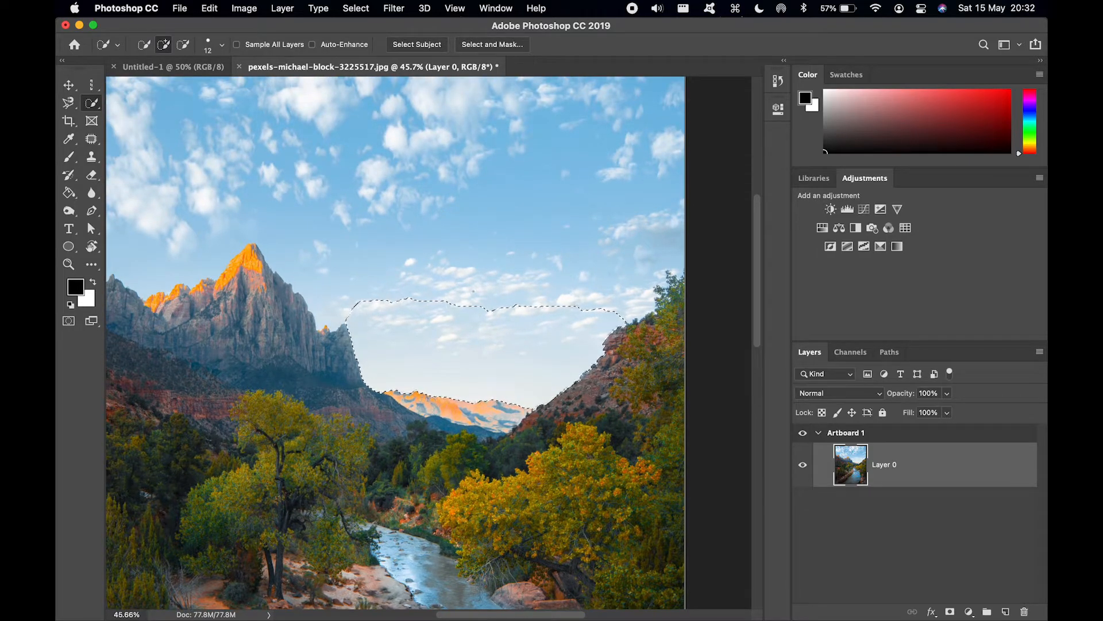
{"action": "mouse_move", "coordinate": [473, 291]}
{"action": "left_mouse_down"}
{"action": "mouse_move", "coordinate": [477, 300]}
{"action": "mouse_move", "coordinate": [522, 241]}
{"action": "left_mouse_up"}
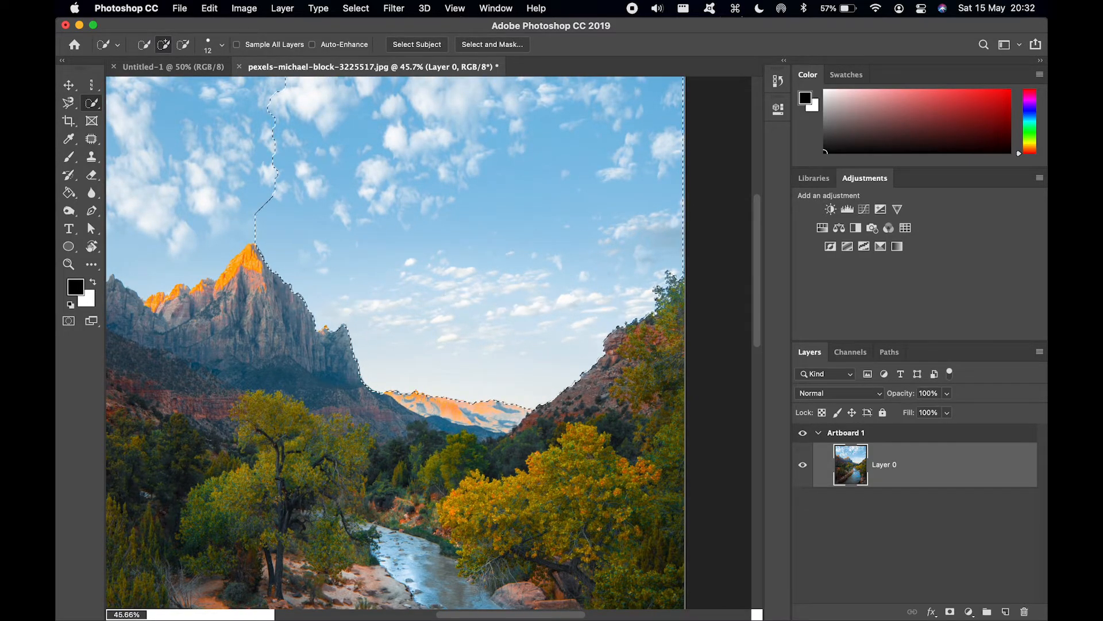
{"action": "scroll", "coordinate": [424, 230], "scroll_direction": "left", "scroll_amount": 8}
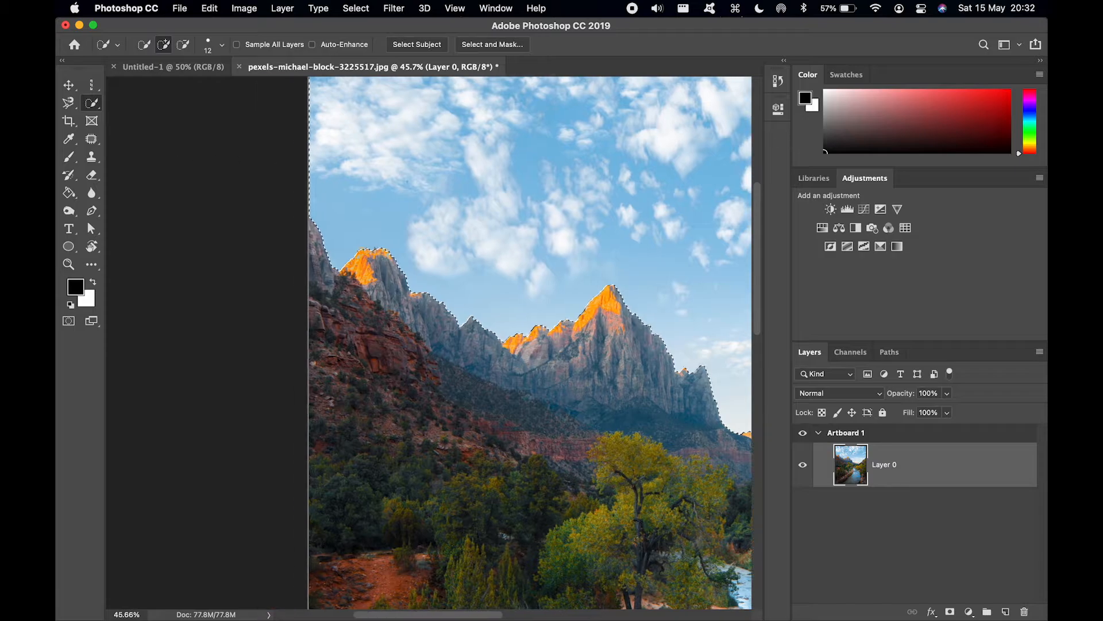
{"action": "scroll", "coordinate": [423, 244], "scroll_direction": "right", "scroll_amount": 8}
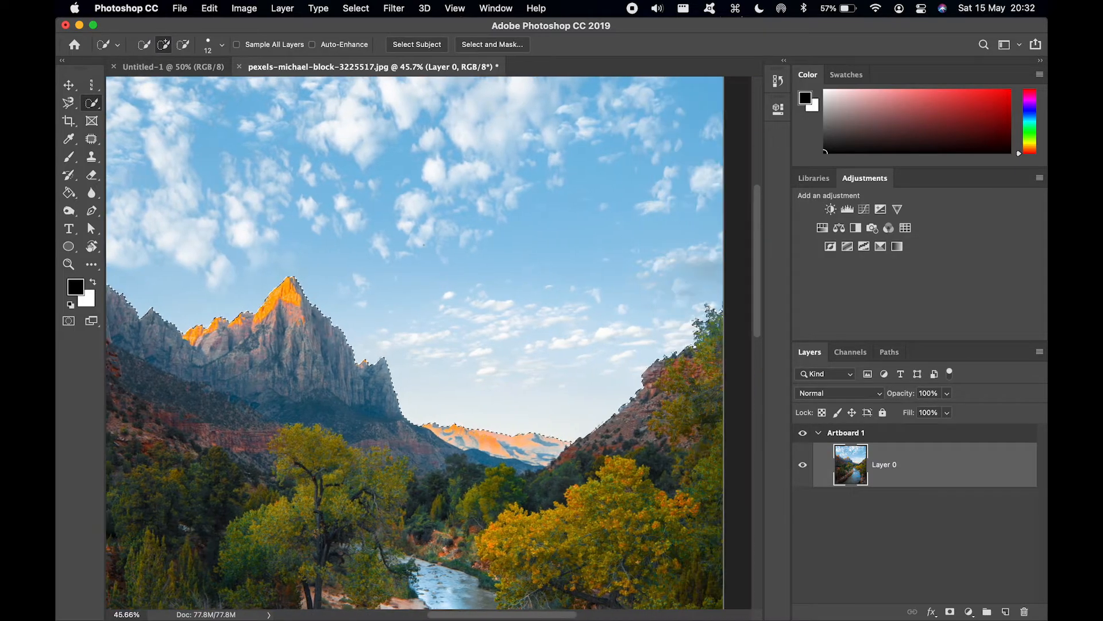
{"action": "scroll", "coordinate": [414, 345], "scroll_direction": "right", "scroll_amount": 2}
{"action": "scroll", "coordinate": [414, 344], "scroll_direction": "up", "scroll_amount": 3}
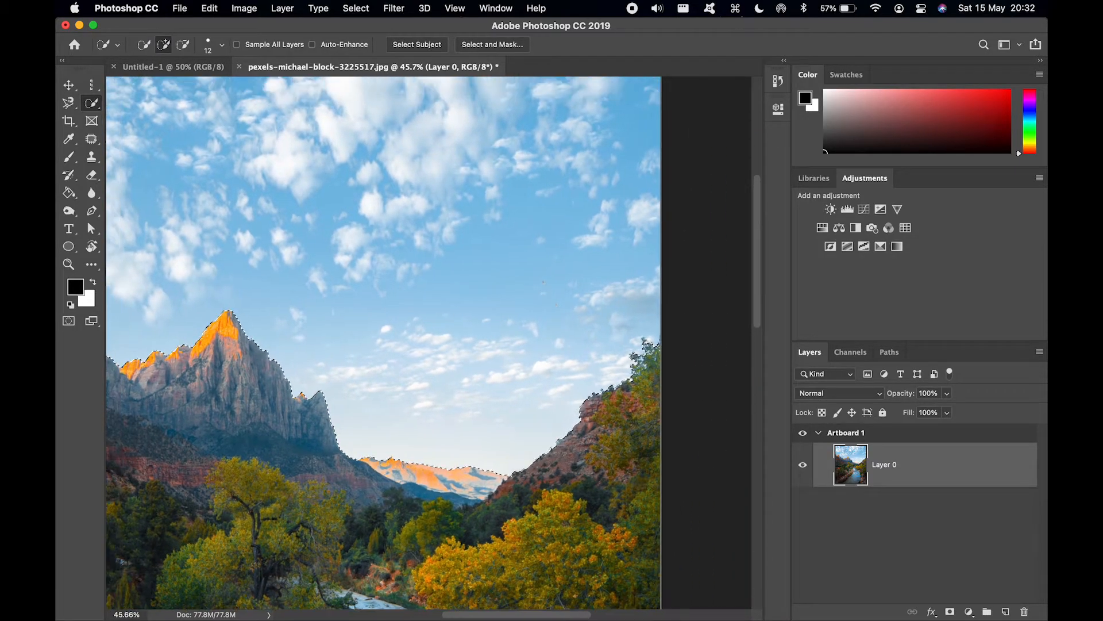
{"action": "scroll", "coordinate": [428, 345], "scroll_direction": "up", "scroll_amount": 5}
{"action": "scroll", "coordinate": [428, 345], "scroll_direction": "left", "scroll_amount": 2}
{"action": "scroll", "coordinate": [429, 345], "scroll_direction": "down", "scroll_amount": 2}
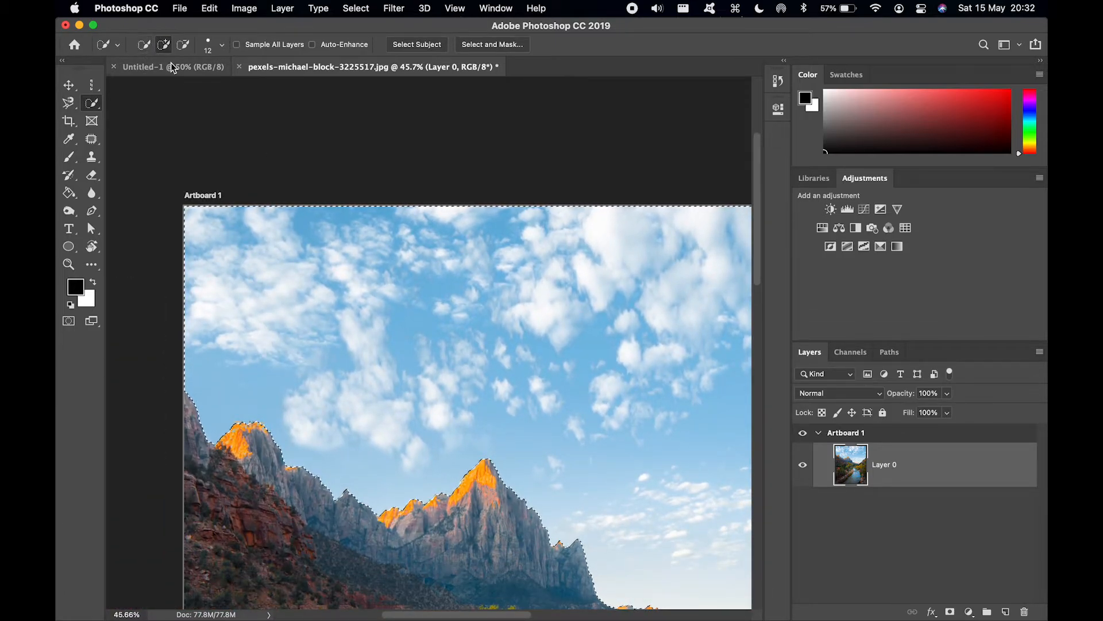
{"action": "key", "text": "super+d"}
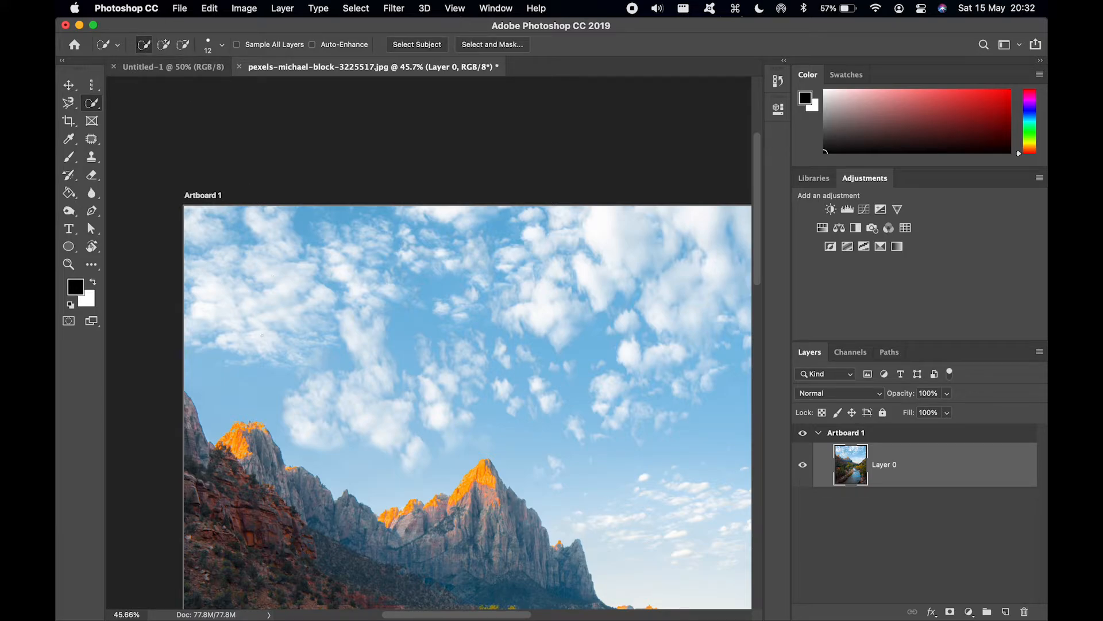
Step: Reselect the whole sky with the Quick Selection tool, starting in the clouds over the leftmost peaks and continuing to the far edge
{"action": "mouse_move", "coordinate": [262, 335]}
{"action": "left_mouse_down"}
{"action": "mouse_move", "coordinate": [419, 303]}
{"action": "mouse_move", "coordinate": [401, 243]}
{"action": "left_mouse_up"}
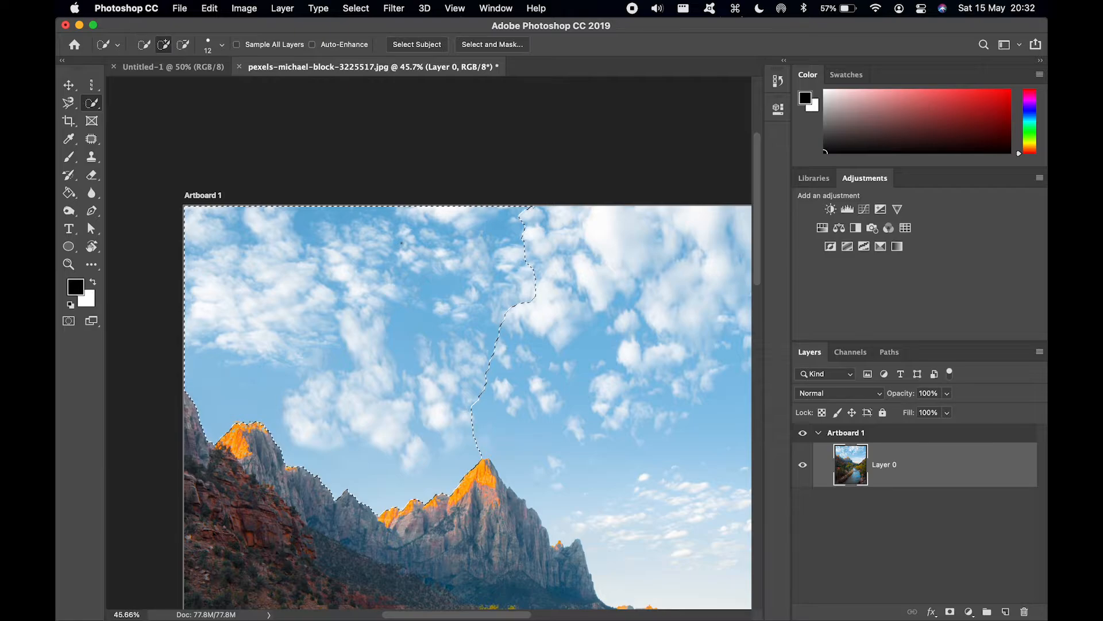
{"action": "scroll", "coordinate": [367, 154], "scroll_direction": "right", "scroll_amount": 5}
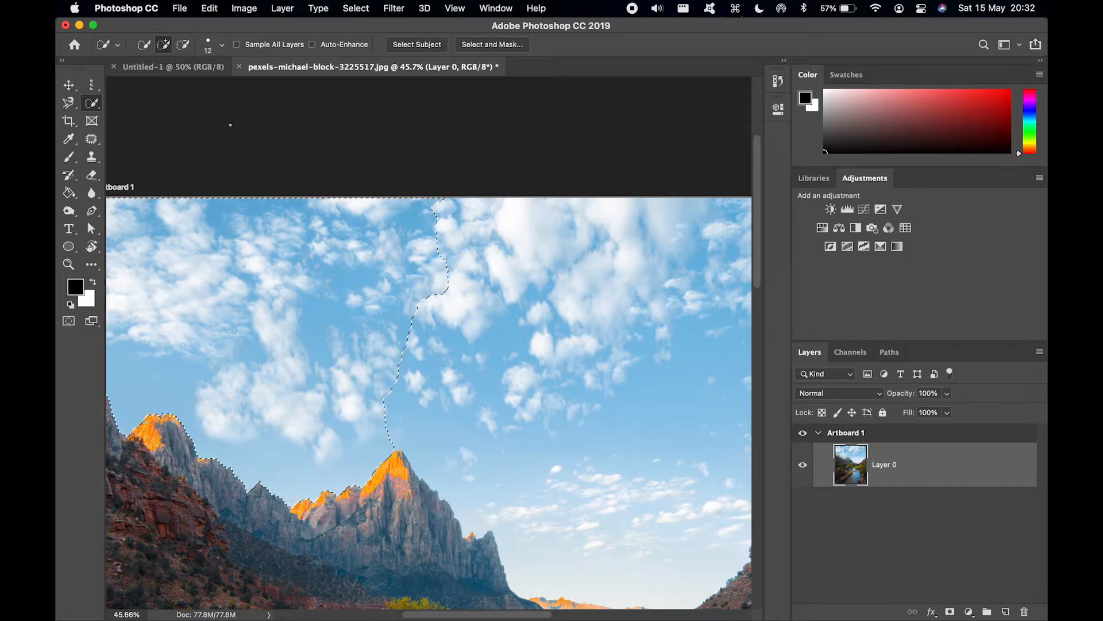
{"action": "mouse_move", "coordinate": [402, 344]}
{"action": "left_mouse_down"}
{"action": "mouse_move", "coordinate": [471, 351]}
{"action": "mouse_move", "coordinate": [518, 374]}
{"action": "left_mouse_up"}
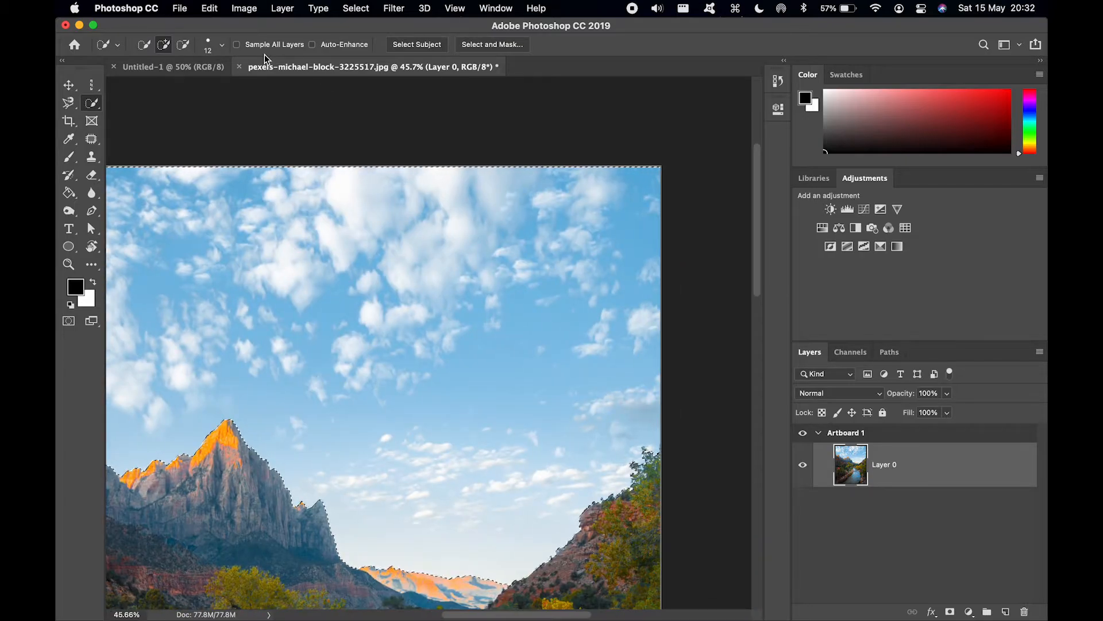
Step: Try subtracting the tree branches beside the sky from the quick selection, check the edge, and clear the selection
{"action": "key", "text": "alt"}
{"action": "scroll", "coordinate": [438, 346], "scroll_direction": "up", "scroll_amount": 3}
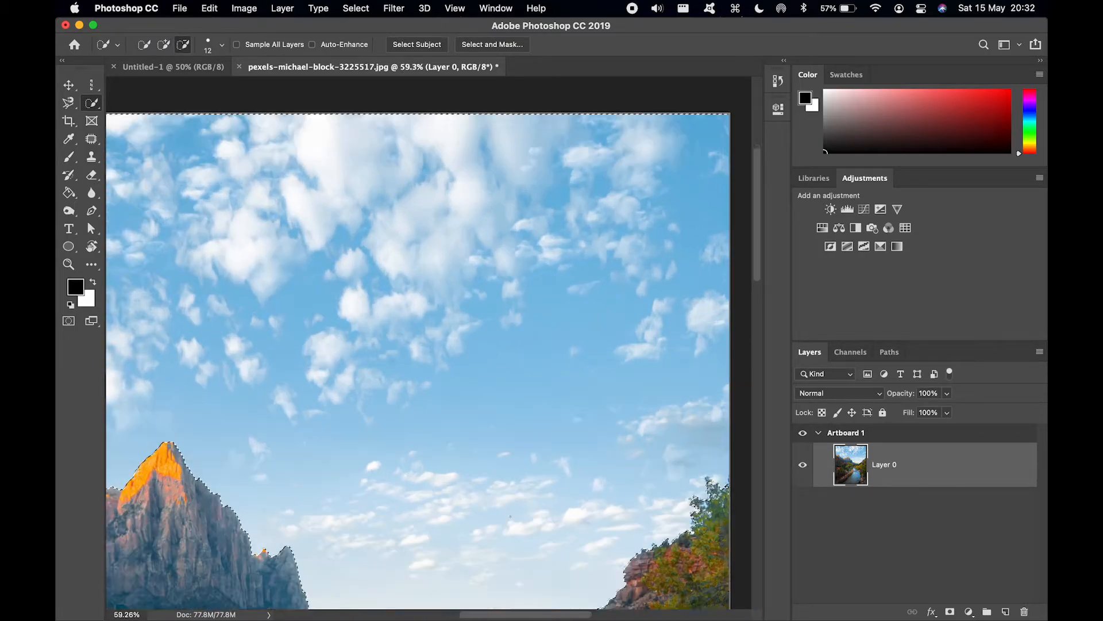
{"action": "scroll", "coordinate": [706, 517], "scroll_direction": "up", "scroll_amount": 10}
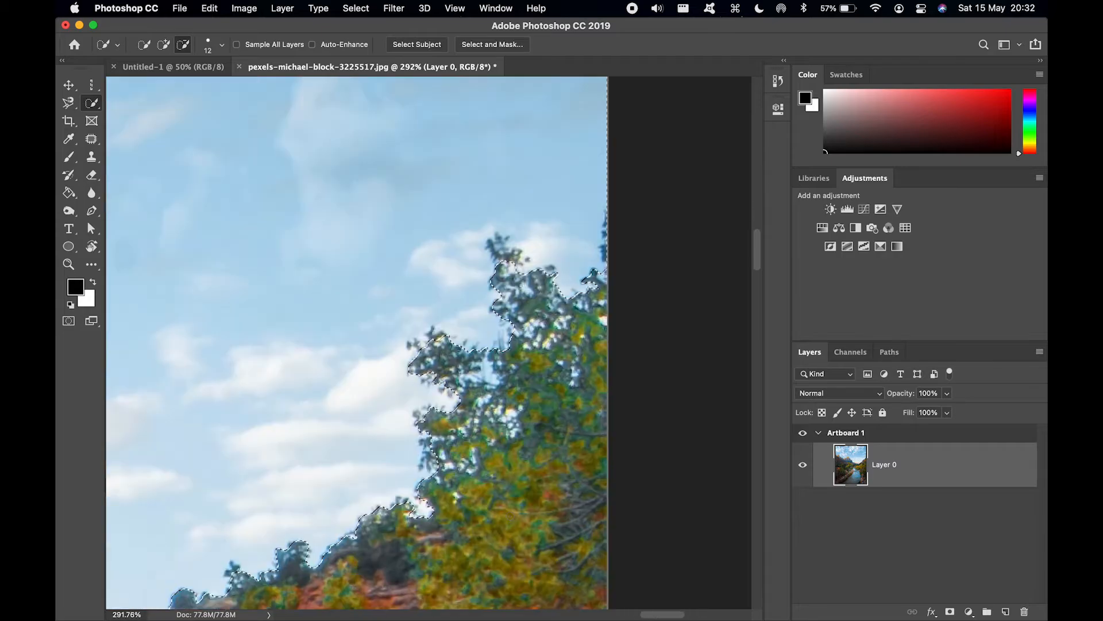
{"action": "scroll", "coordinate": [407, 387], "scroll_direction": "down", "scroll_amount": 1}
{"action": "scroll", "coordinate": [407, 387], "scroll_direction": "left", "scroll_amount": 1}
{"action": "scroll", "coordinate": [407, 388], "scroll_direction": "right", "scroll_amount": 1}
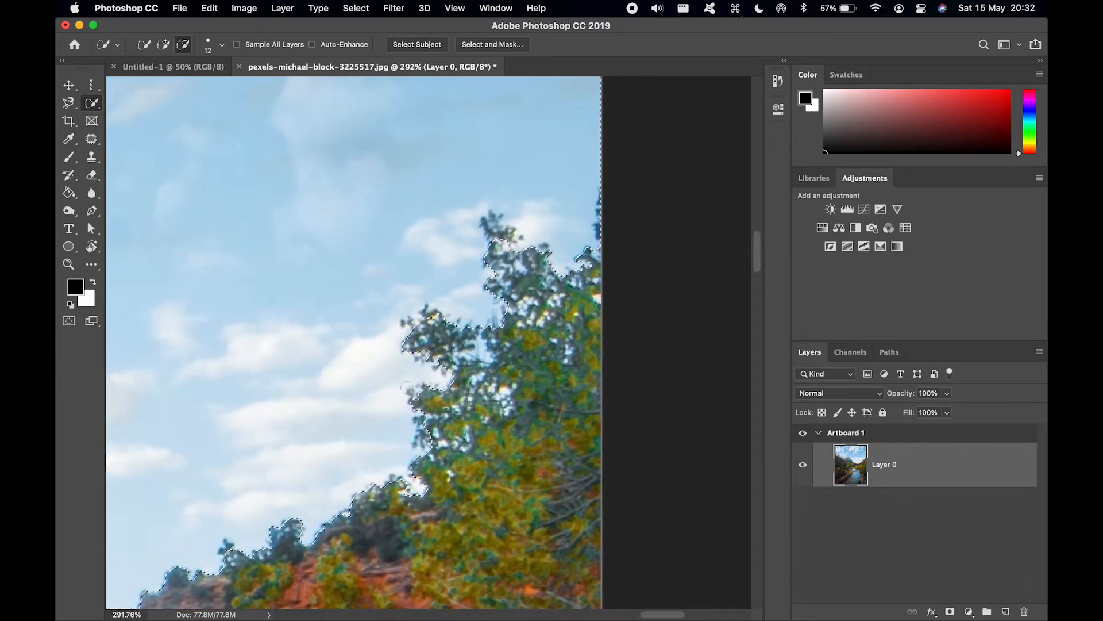
{"action": "left_click", "coordinate": [503, 239]}
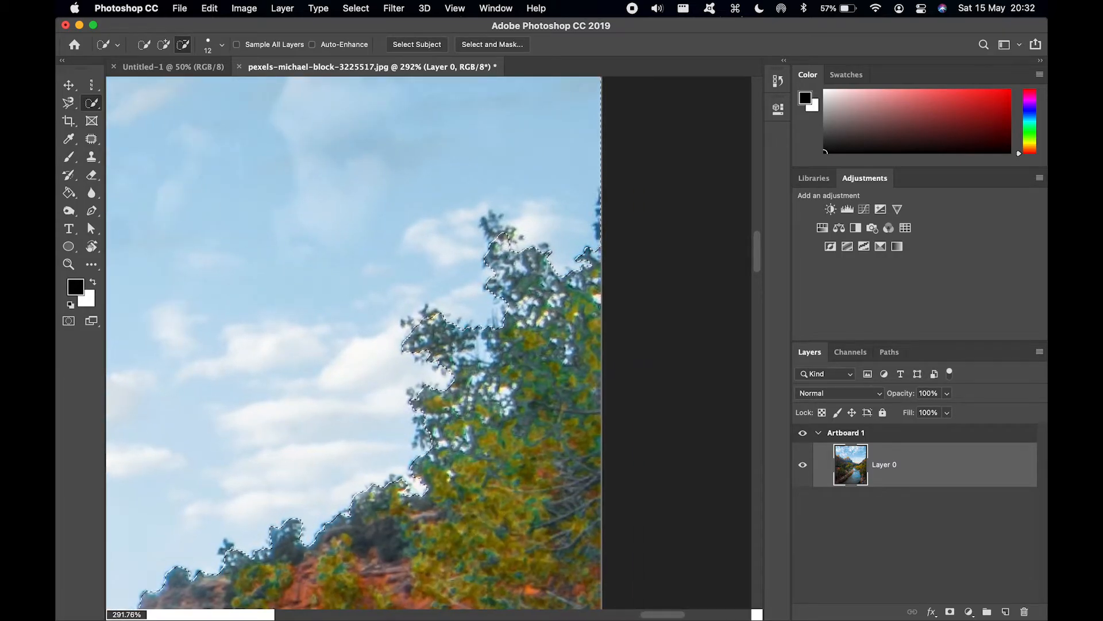
{"action": "left_click", "coordinate": [493, 221]}
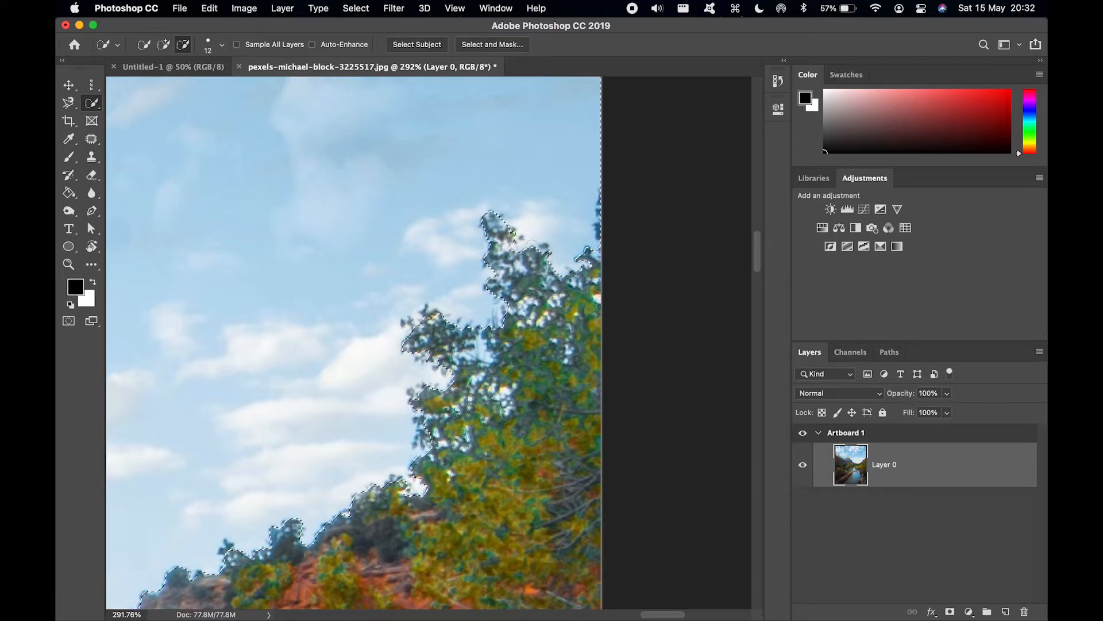
{"action": "scroll", "coordinate": [531, 246], "scroll_direction": "down", "scroll_amount": 1}
{"action": "scroll", "coordinate": [532, 246], "scroll_direction": "left", "scroll_amount": 1}
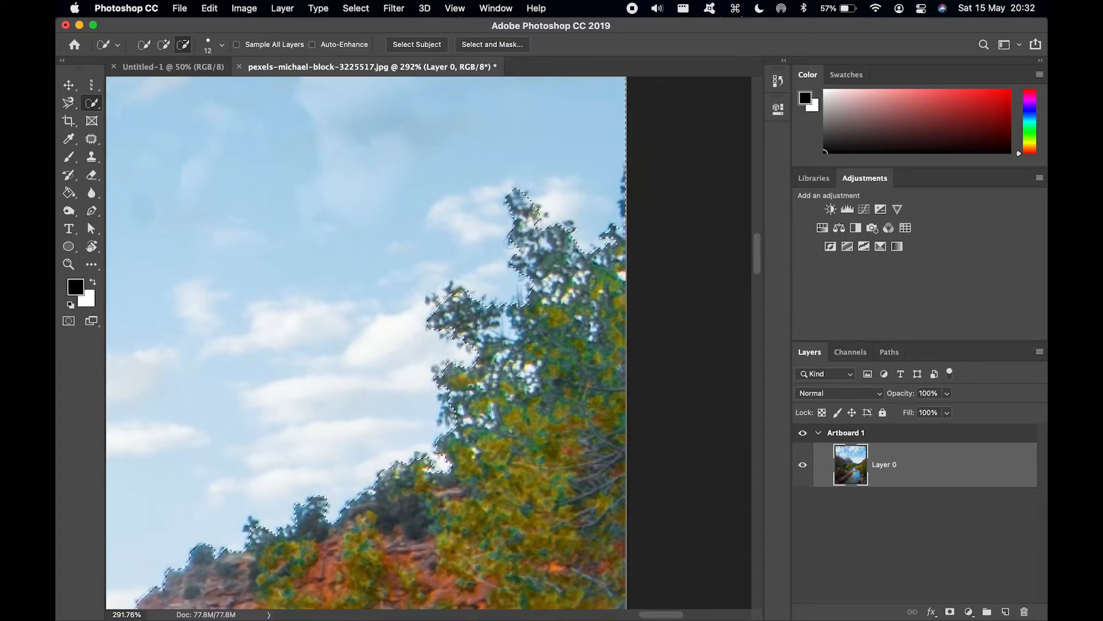
{"action": "left_click", "coordinate": [454, 290]}
{"action": "scroll", "coordinate": [434, 345], "scroll_direction": "down", "scroll_amount": 5}
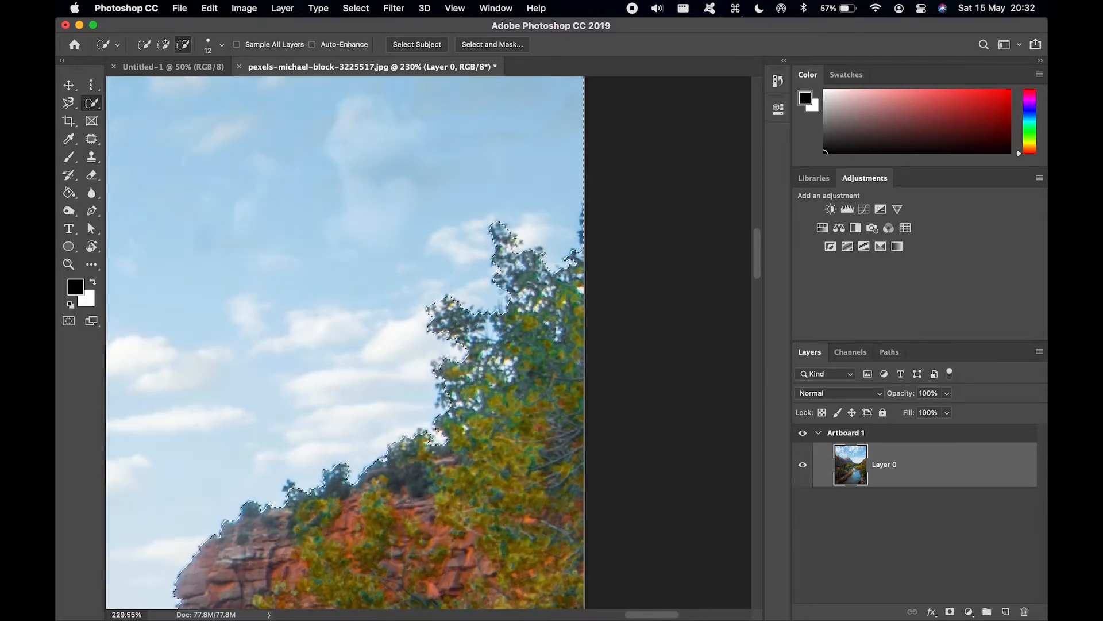
{"action": "scroll", "coordinate": [492, 334], "scroll_direction": "down", "scroll_amount": 5}
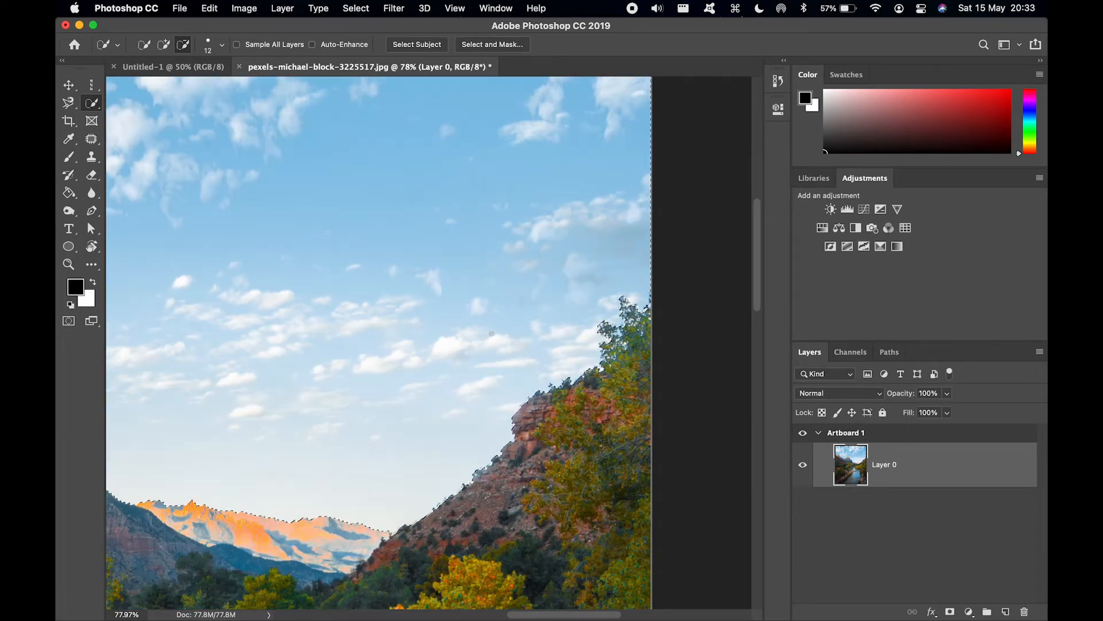
{"action": "scroll", "coordinate": [491, 333], "scroll_direction": "left", "scroll_amount": 5}
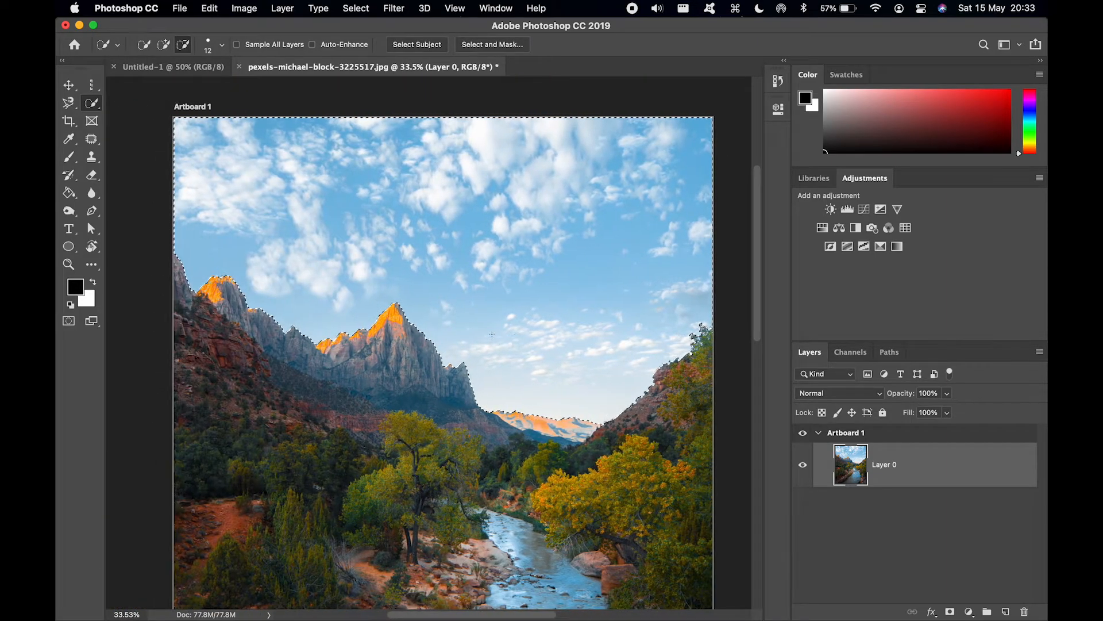
{"action": "key", "text": "super+d"}
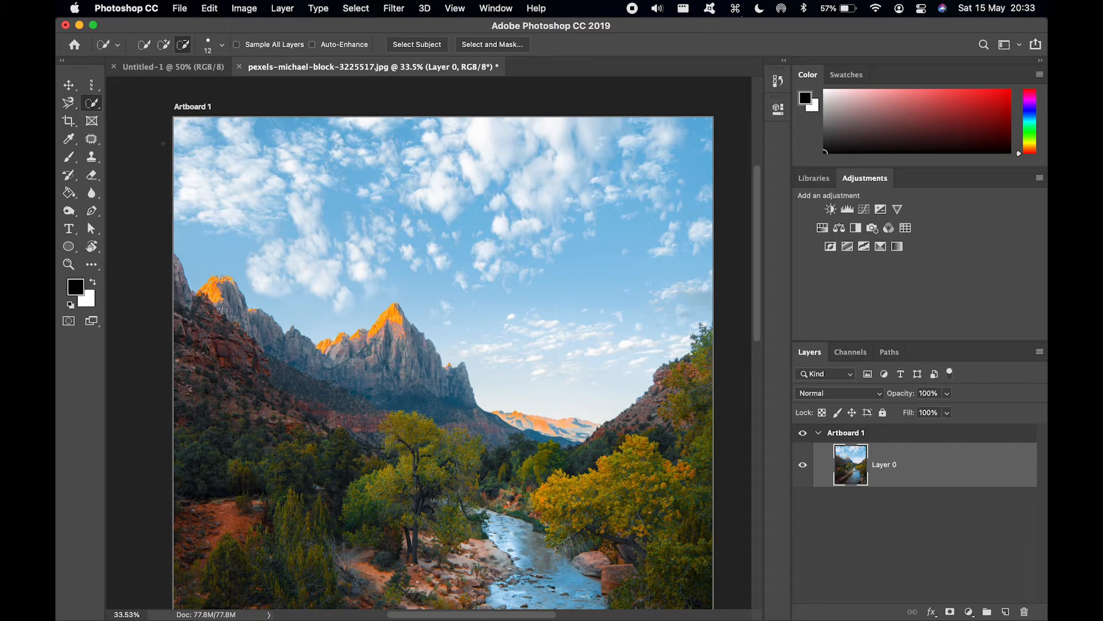
Step: Crop Artboard 1 from its upper edge down to the river with the Crop tool, and revert the crop
{"action": "left_click", "coordinate": [66, 122]}
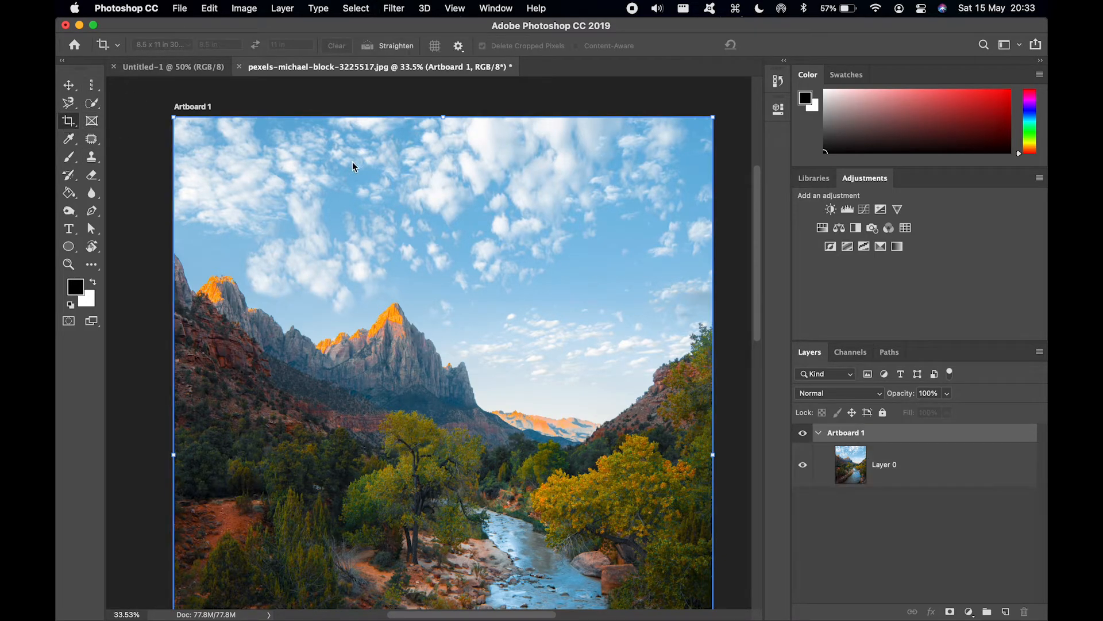
{"action": "key", "text": "super+minus"}
{"action": "key", "text": "super+minus"}
{"action": "scroll", "coordinate": [352, 167], "scroll_direction": "down", "scroll_amount": 3}
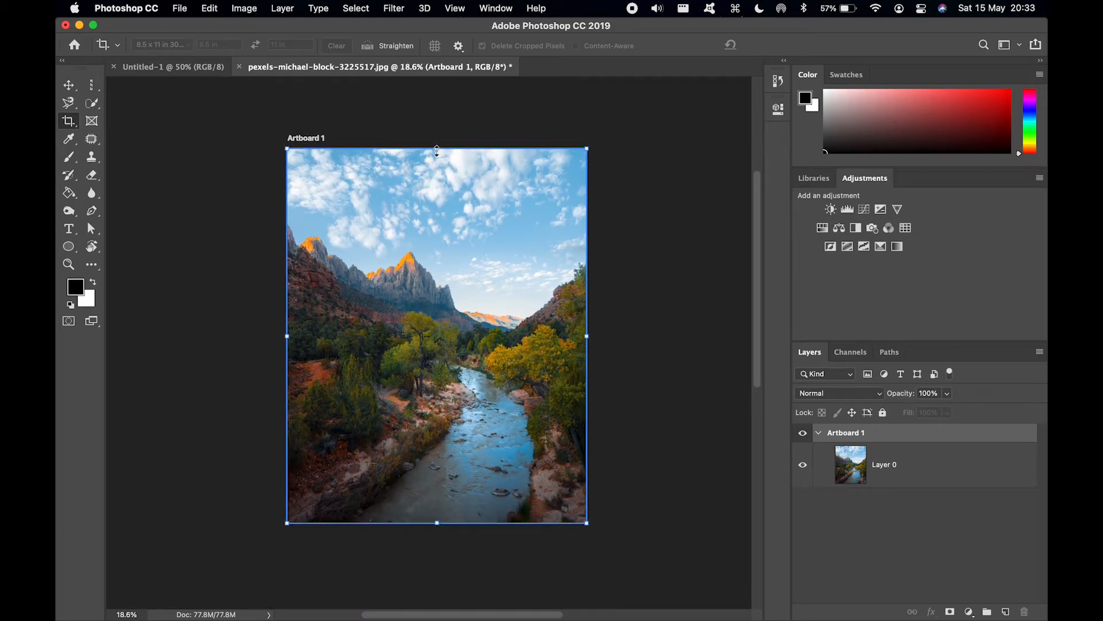
{"action": "left_click_drag", "start_coordinate": [437, 149], "coordinate": [445, 436]}
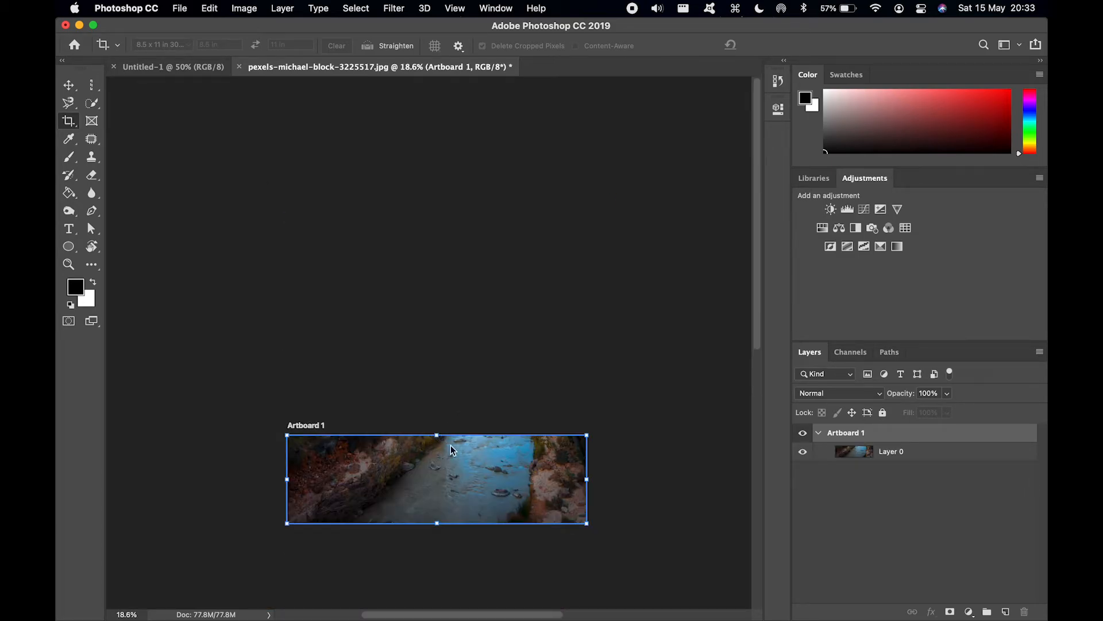
{"action": "key", "text": "Escape"}
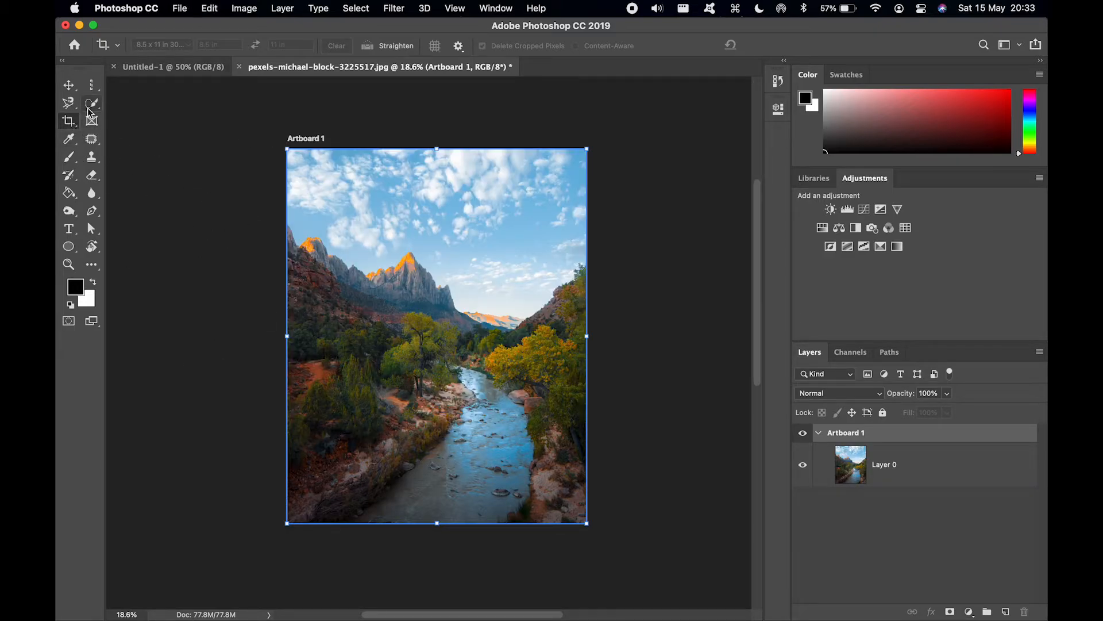
Step: Look over the Crop tool's variants and switch to the Frame tool
{"action": "left_click", "coordinate": [69, 125]}
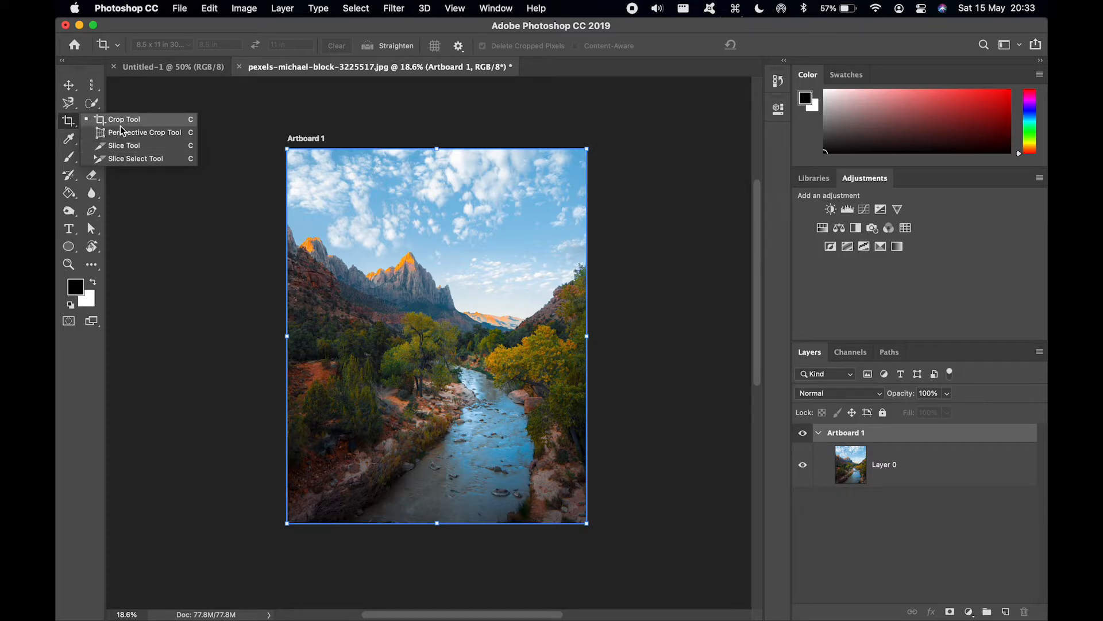
{"action": "left_click", "coordinate": [69, 125]}
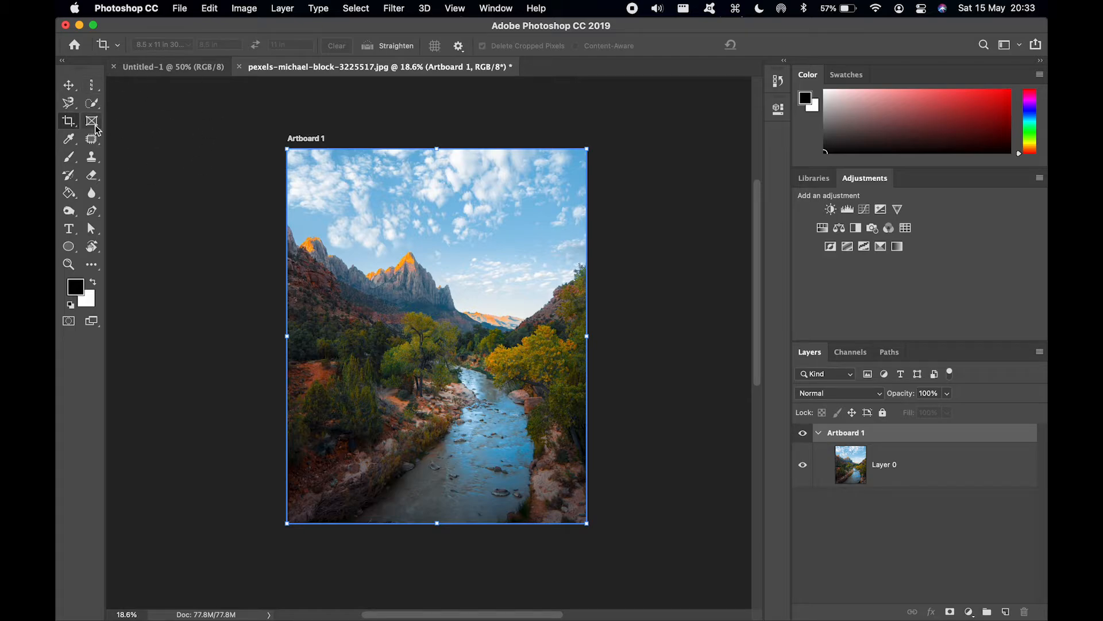
{"action": "left_click", "coordinate": [94, 125]}
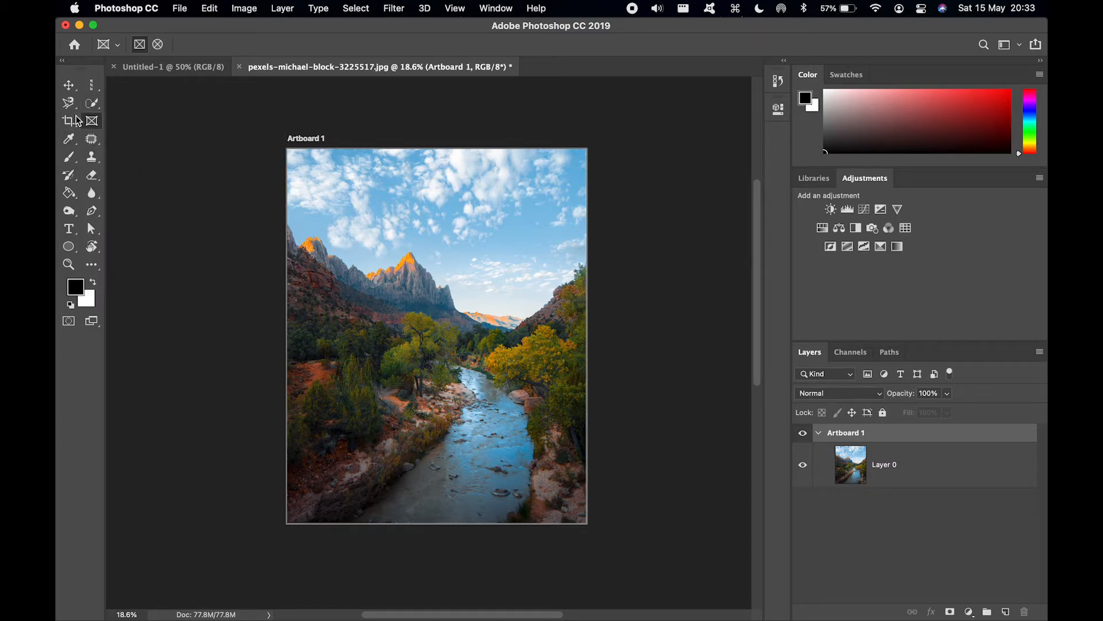
{"action": "scroll", "coordinate": [618, 265], "scroll_direction": "up", "scroll_amount": 3}
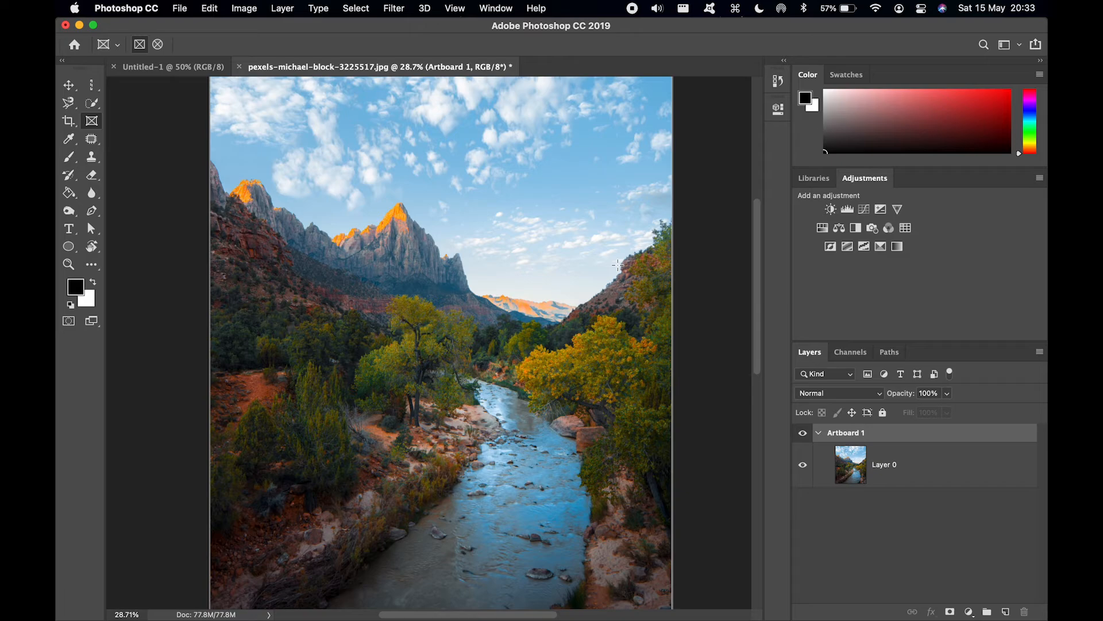
Step: Sample an olive-yellow from the foliage of the riverside tree as the foreground colour with the Eyedropper tool
{"action": "left_click", "coordinate": [69, 143]}
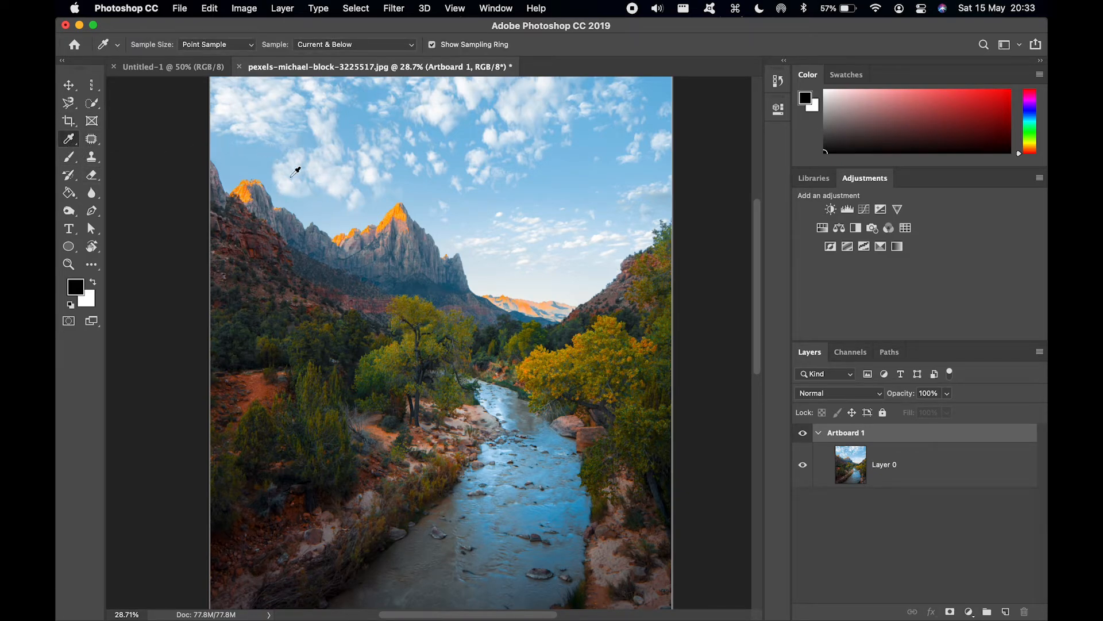
{"action": "scroll", "coordinate": [279, 265], "scroll_direction": "up", "scroll_amount": 8}
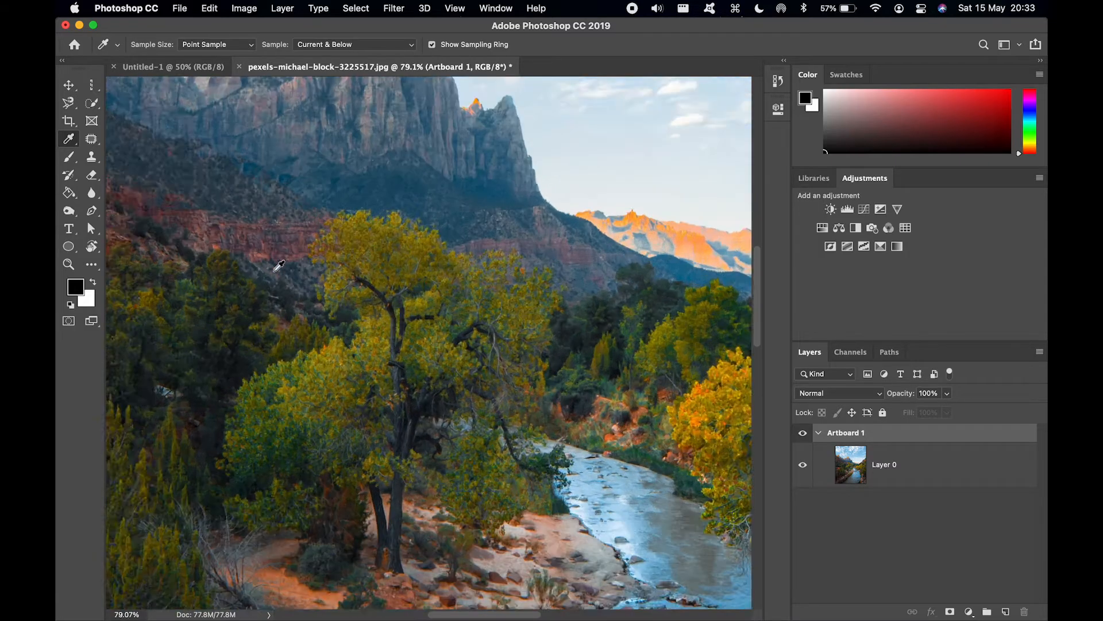
{"action": "scroll", "coordinate": [279, 266], "scroll_direction": "up", "scroll_amount": 6}
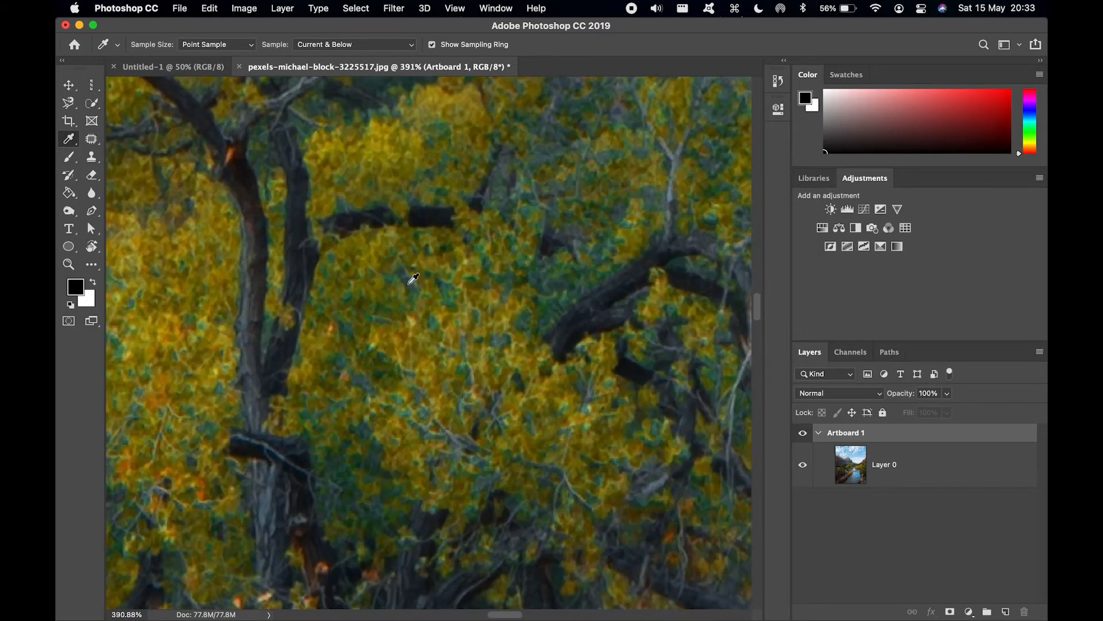
{"action": "left_click", "coordinate": [426, 331]}
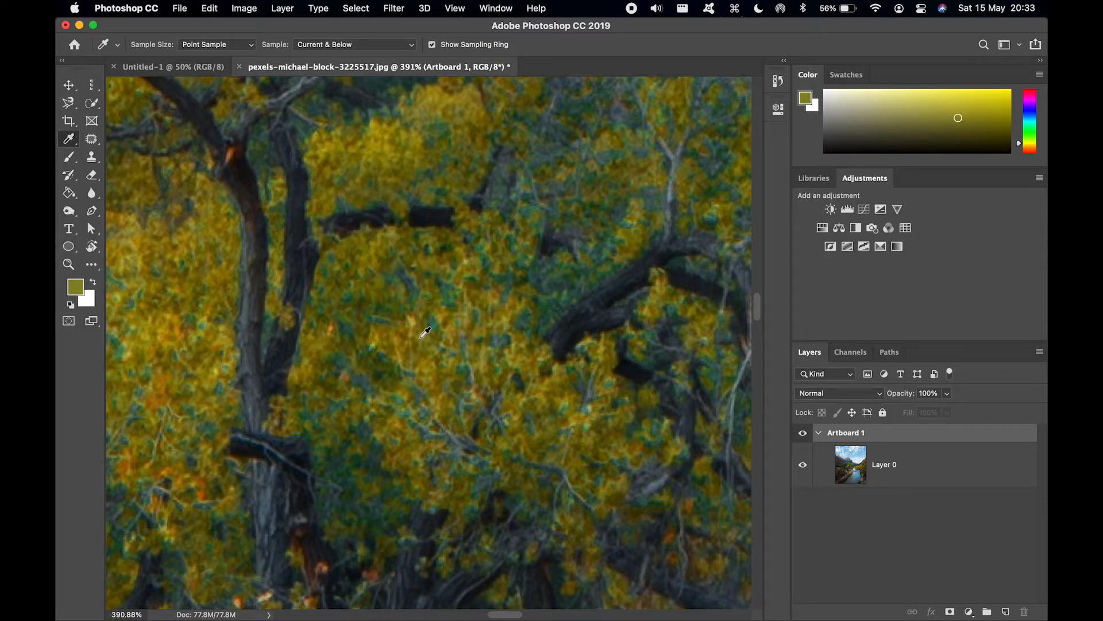
Step: Set the foreground colour to the dark blue-grey of the tree trunk, #404a53, by sampling it while the Color Picker is open
{"action": "left_click", "coordinate": [78, 289]}
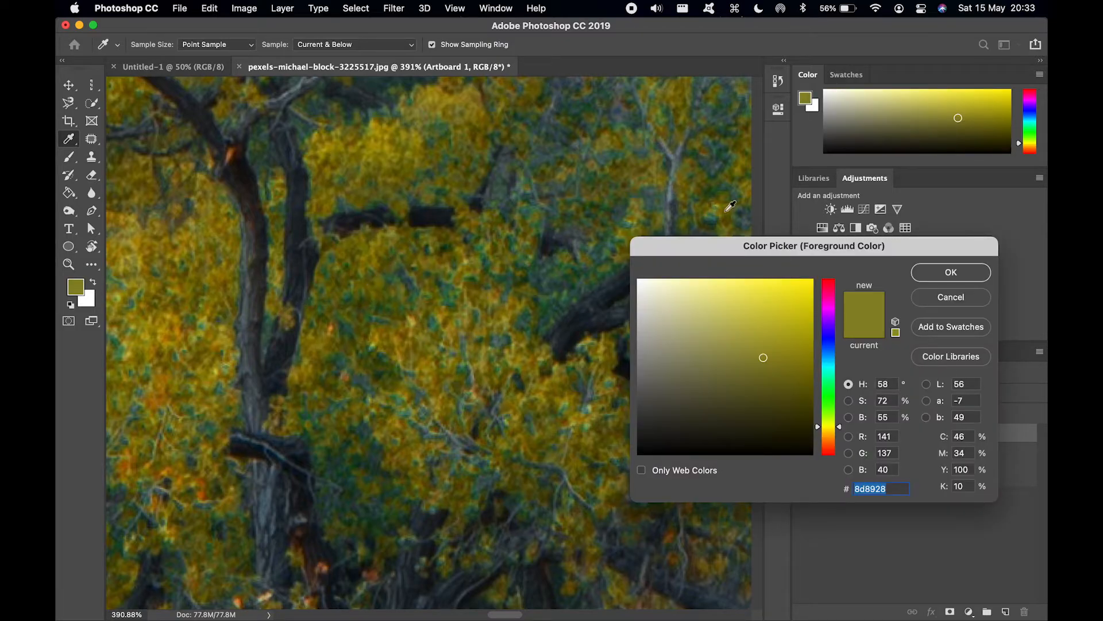
{"action": "mouse_move", "coordinate": [766, 359]}
{"action": "left_mouse_down"}
{"action": "mouse_move", "coordinate": [796, 359]}
{"action": "mouse_move", "coordinate": [758, 357]}
{"action": "left_mouse_up"}
{"action": "left_click", "coordinate": [256, 401]}
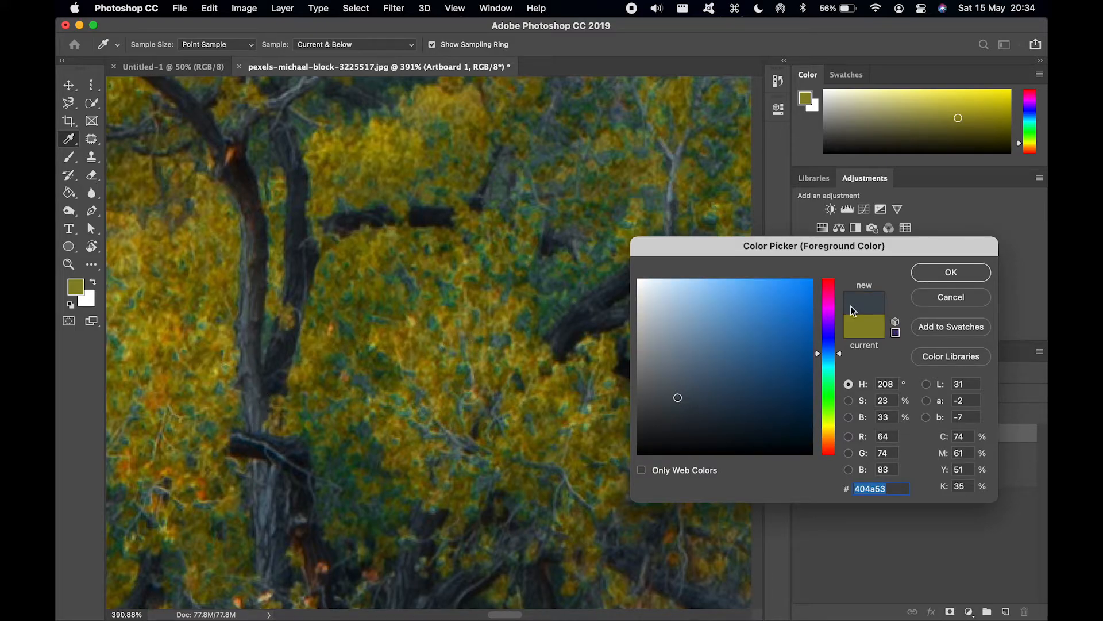
{"action": "left_click", "coordinate": [951, 274]}
{"action": "scroll", "coordinate": [626, 312], "scroll_direction": "down", "scroll_amount": 10}
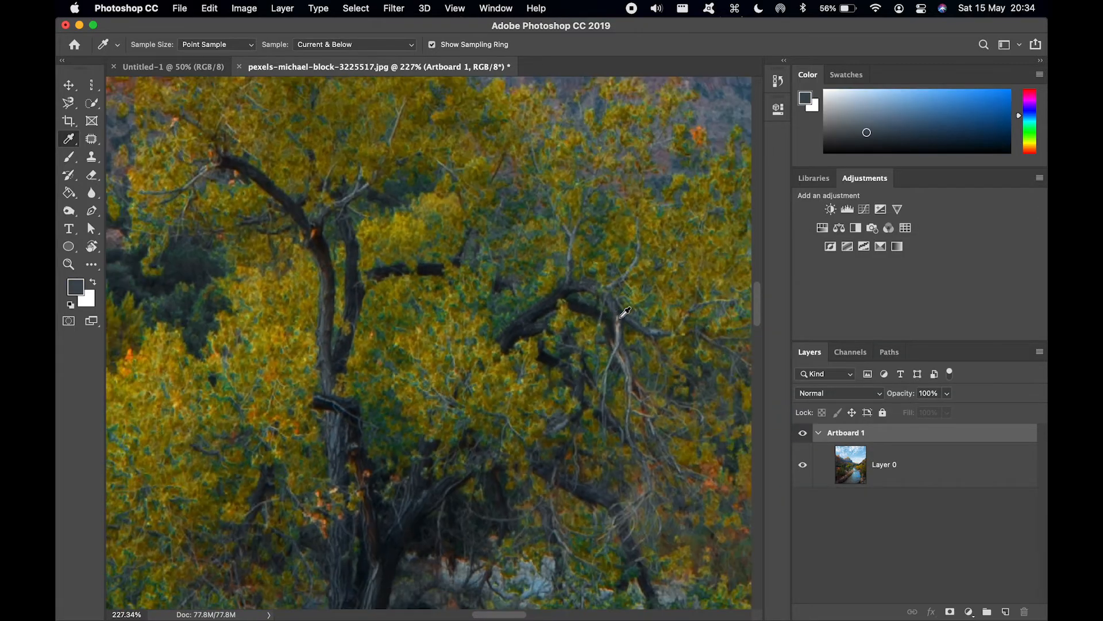
{"action": "scroll", "coordinate": [626, 312], "scroll_direction": "down", "scroll_amount": 3}
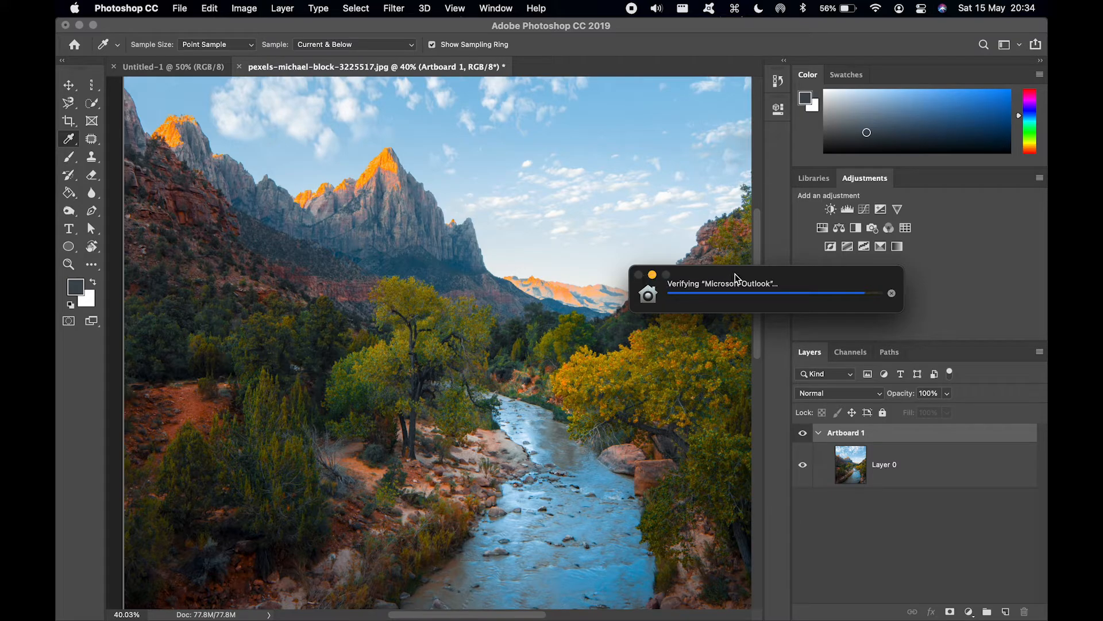
Step: Measure a horizontal distance in the sky above the central peak with the Ruler tool, and remove the measurement line
{"action": "left_click_drag", "start_coordinate": [736, 277], "coordinate": [957, 260]}
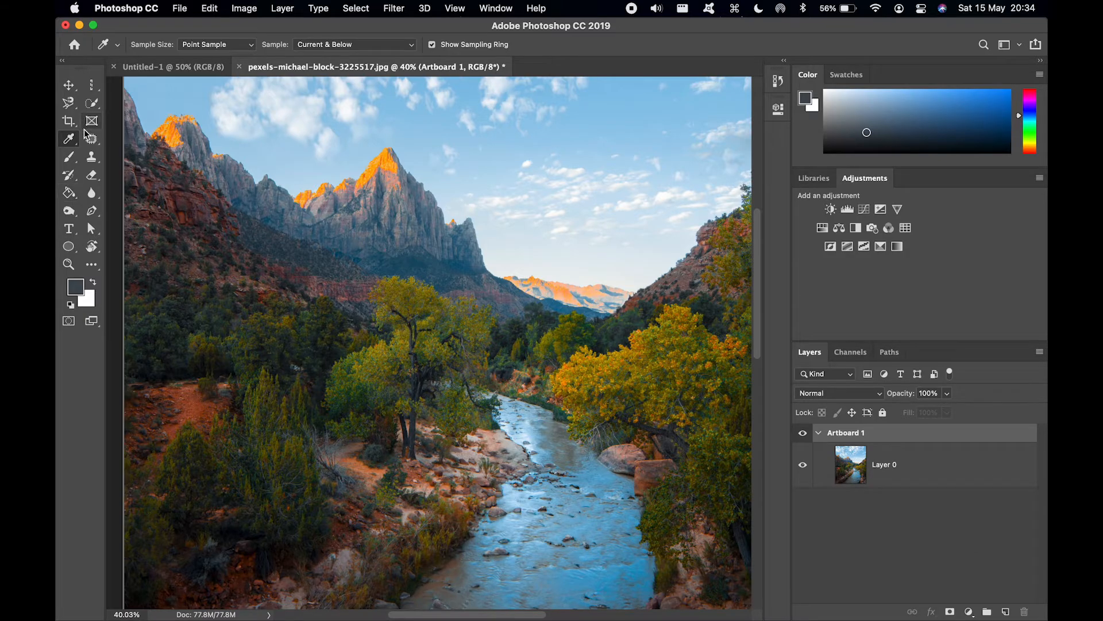
{"action": "right_click", "coordinate": [68, 144]}
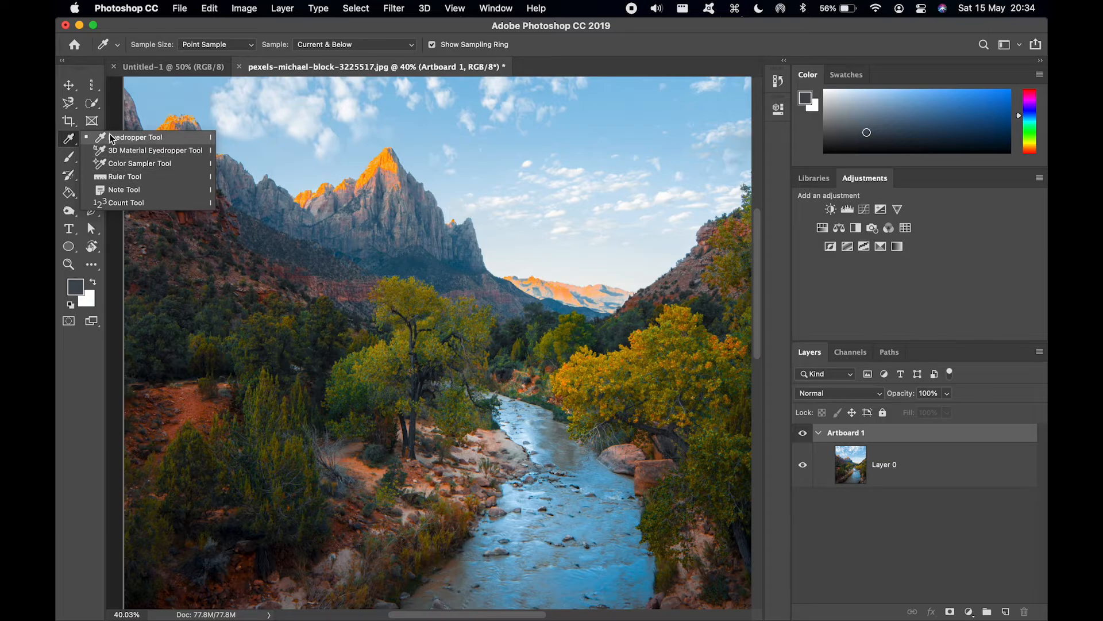
{"action": "left_click", "coordinate": [123, 177]}
{"action": "left_click_drag", "start_coordinate": [445, 138], "coordinate": [279, 139]}
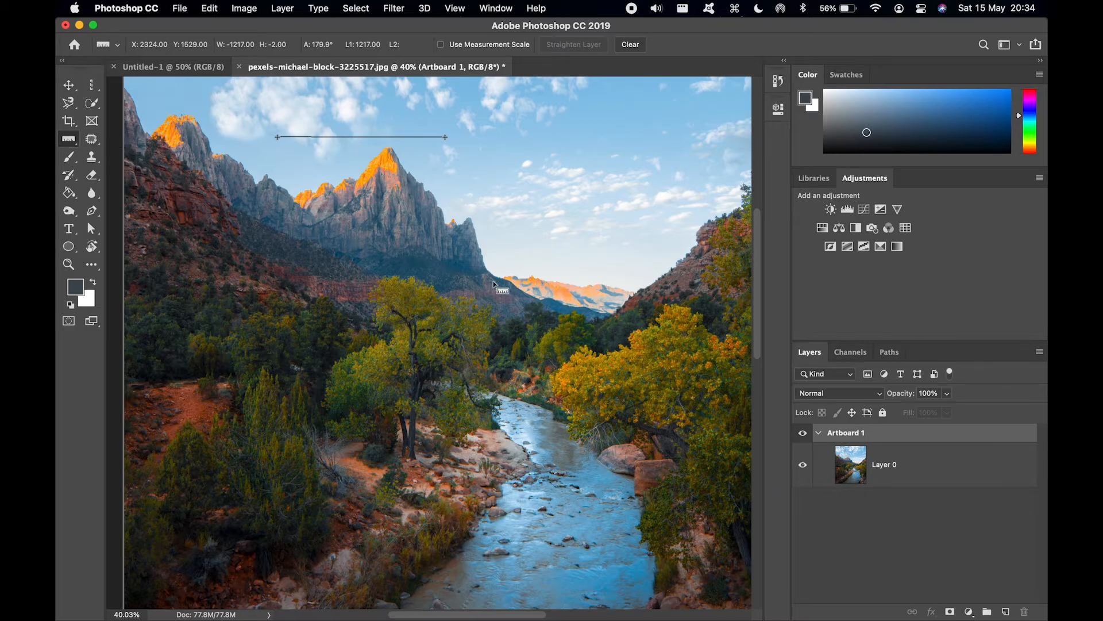
{"action": "key", "text": "super+z"}
{"action": "key", "text": "super+d"}
Step: Remove a small faint cloud from the open blue sky on Layer 0 with the Spot Healing Brush set to Content-Aware
{"action": "left_click_drag", "start_coordinate": [69, 139], "coordinate": [120, 137]}
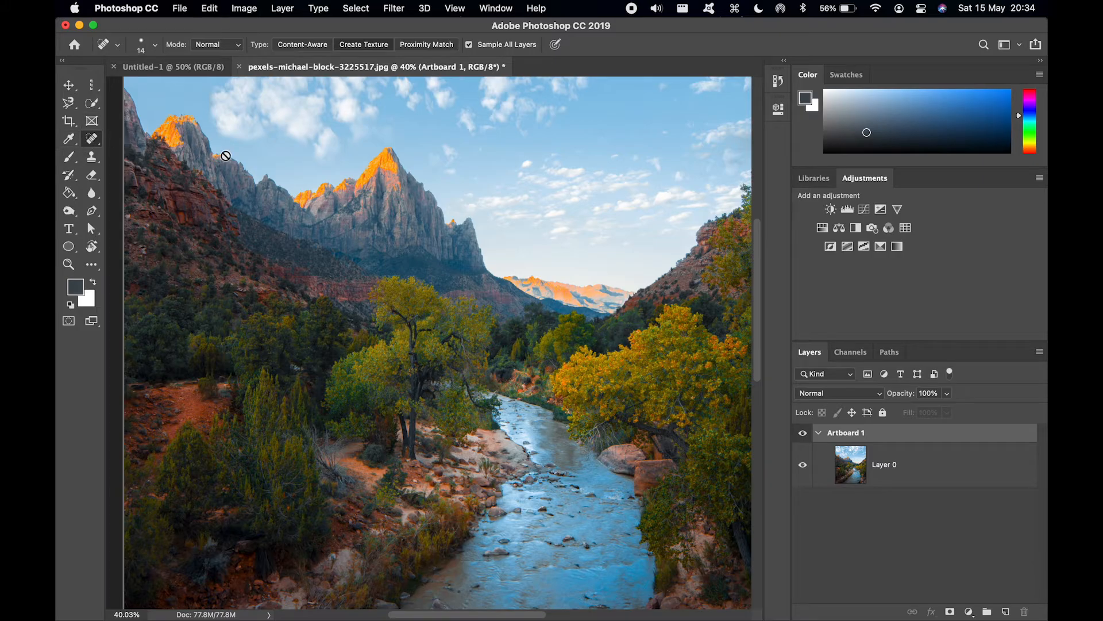
{"action": "left_click", "coordinate": [884, 465]}
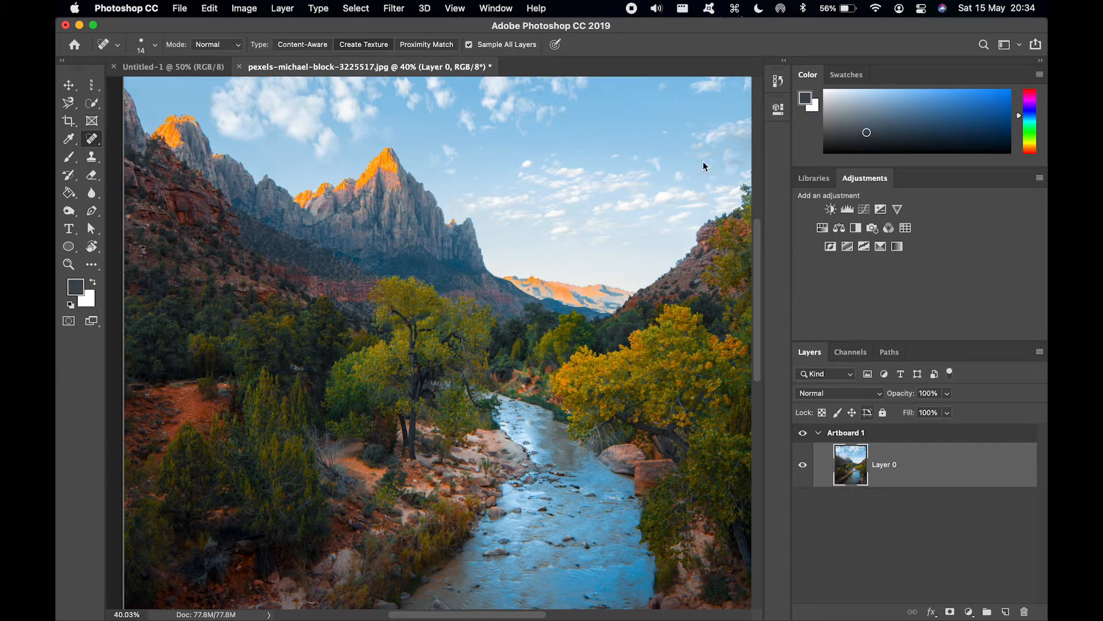
{"action": "scroll", "coordinate": [348, 163], "scroll_direction": "up", "scroll_amount": 6}
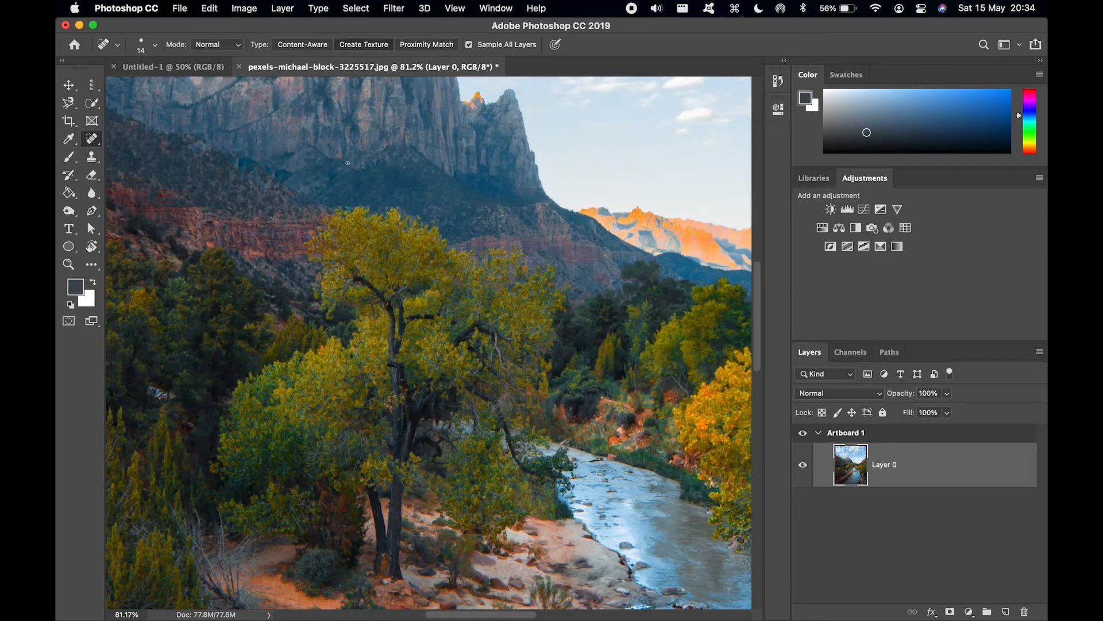
{"action": "scroll", "coordinate": [348, 163], "scroll_direction": "right", "scroll_amount": 6}
{"action": "scroll", "coordinate": [347, 164], "scroll_direction": "up", "scroll_amount": 4}
{"action": "scroll", "coordinate": [348, 163], "scroll_direction": "up", "scroll_amount": 5}
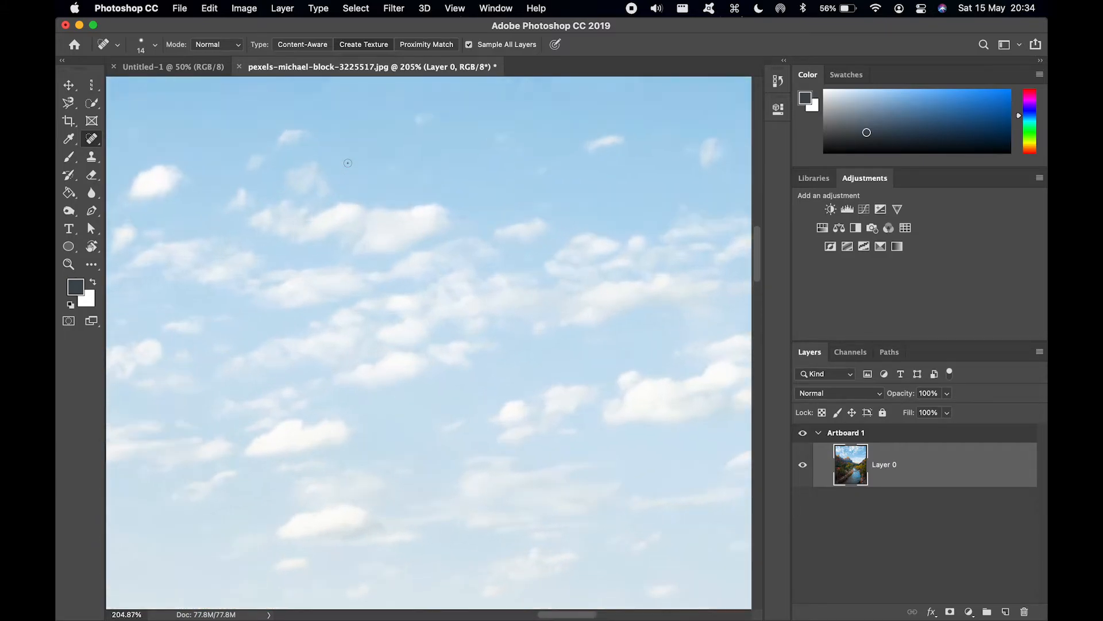
{"action": "scroll", "coordinate": [372, 178], "scroll_direction": "up", "scroll_amount": 5}
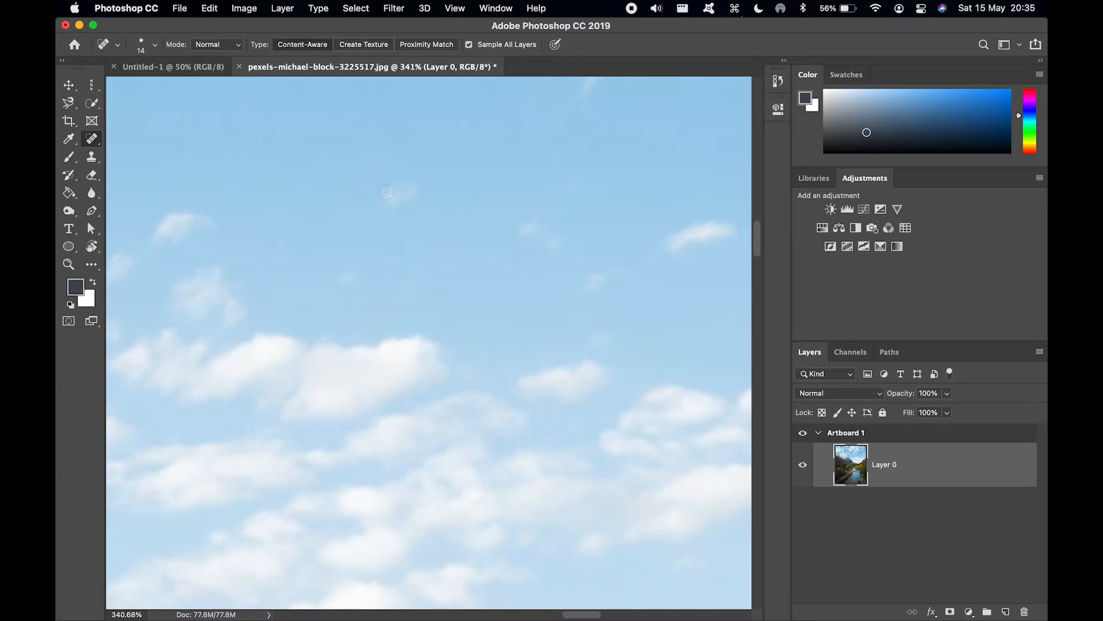
{"action": "mouse_move", "coordinate": [391, 190]}
{"action": "left_mouse_down"}
{"action": "mouse_move", "coordinate": [414, 188]}
{"action": "mouse_move", "coordinate": [386, 186]}
{"action": "mouse_move", "coordinate": [421, 192]}
{"action": "mouse_move", "coordinate": [385, 181]}
{"action": "mouse_move", "coordinate": [397, 201]}
{"action": "left_mouse_up"}
{"action": "mouse_move", "coordinate": [407, 177]}
{"action": "left_mouse_down"}
{"action": "mouse_move", "coordinate": [381, 197]}
{"action": "mouse_move", "coordinate": [409, 195]}
{"action": "mouse_move", "coordinate": [374, 185]}
{"action": "mouse_move", "coordinate": [399, 189]}
{"action": "mouse_move", "coordinate": [394, 209]}
{"action": "mouse_move", "coordinate": [399, 181]}
{"action": "mouse_move", "coordinate": [412, 194]}
{"action": "mouse_move", "coordinate": [382, 178]}
{"action": "left_mouse_up"}
{"action": "scroll", "coordinate": [508, 268], "scroll_direction": "down", "scroll_amount": 5}
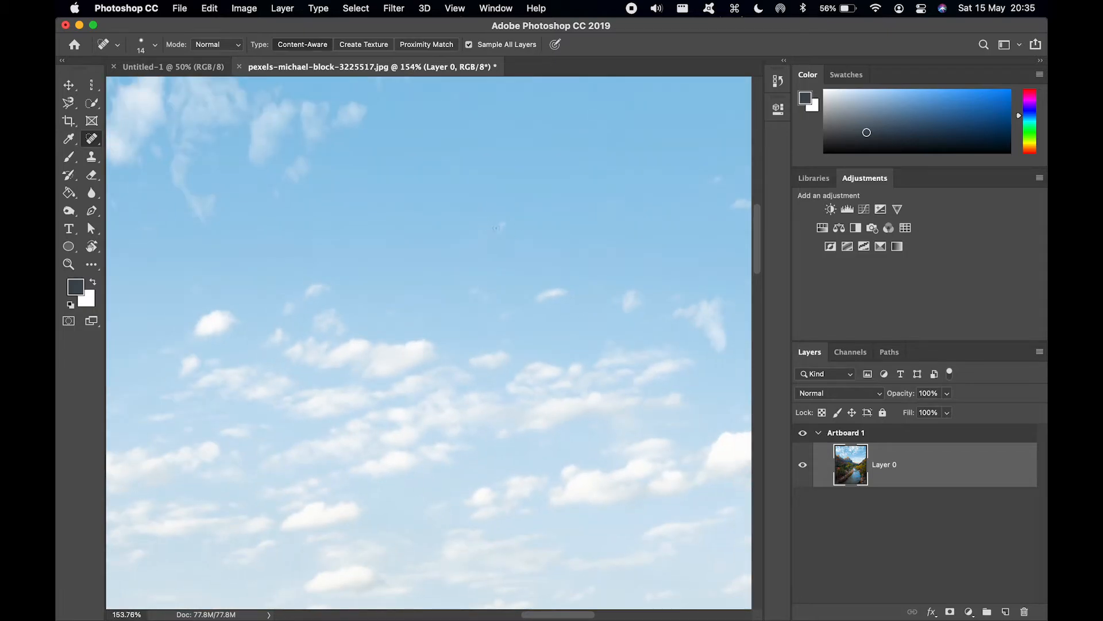
Step: Remove a tiny cloud trace from the open blue sky with the Spot Healing Brush, keeping its blending mode on Normal
{"action": "mouse_move", "coordinate": [497, 228]}
{"action": "left_mouse_down"}
{"action": "mouse_move", "coordinate": [485, 225]}
{"action": "mouse_move", "coordinate": [495, 217]}
{"action": "left_mouse_up"}
{"action": "scroll", "coordinate": [443, 151], "scroll_direction": "up", "scroll_amount": 2}
{"action": "scroll", "coordinate": [443, 152], "scroll_direction": "left", "scroll_amount": 6}
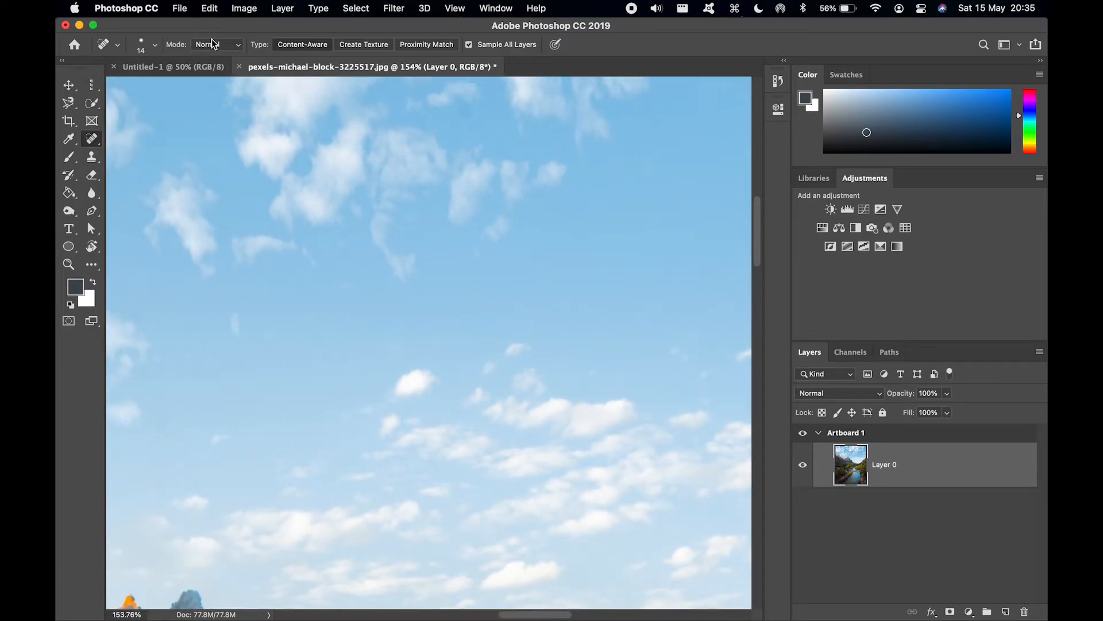
{"action": "left_click", "coordinate": [216, 50]}
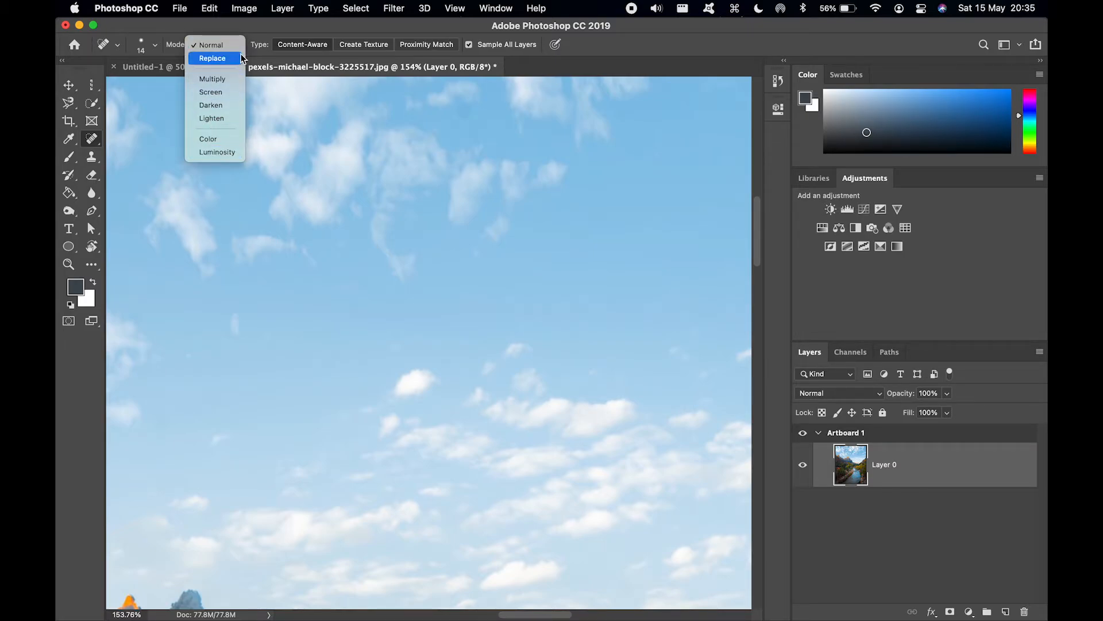
{"action": "left_click", "coordinate": [226, 44]}
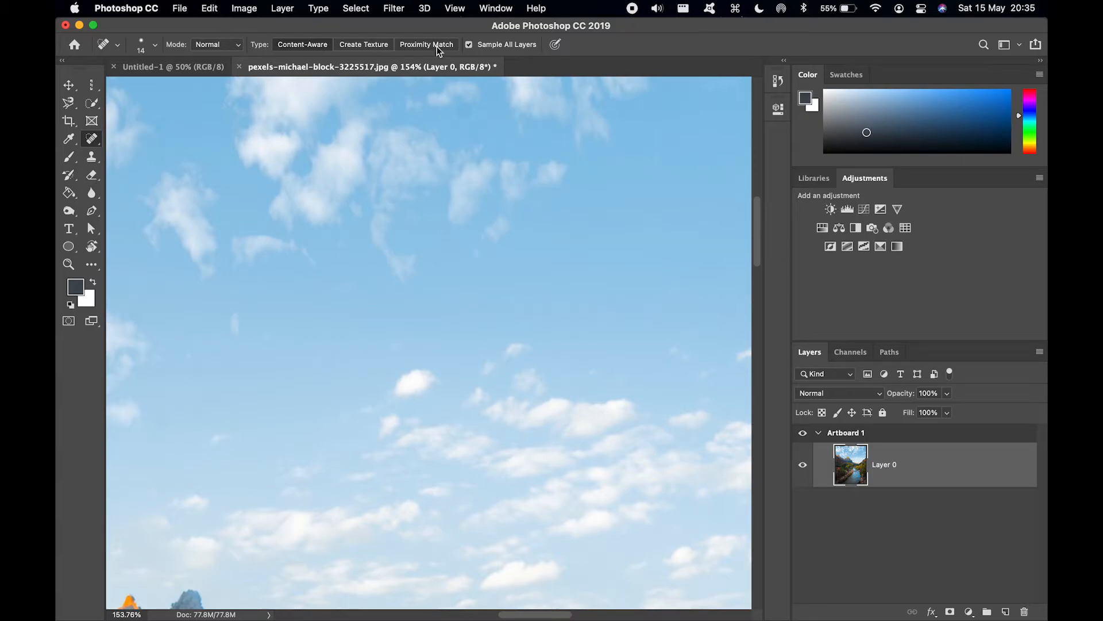
Step: Try the Spot Healing Brush's Create Texture type on the lower edge of a small faint cloud, and undo the stroke
{"action": "left_click", "coordinate": [362, 45]}
{"action": "scroll", "coordinate": [471, 231], "scroll_direction": "right", "scroll_amount": 3}
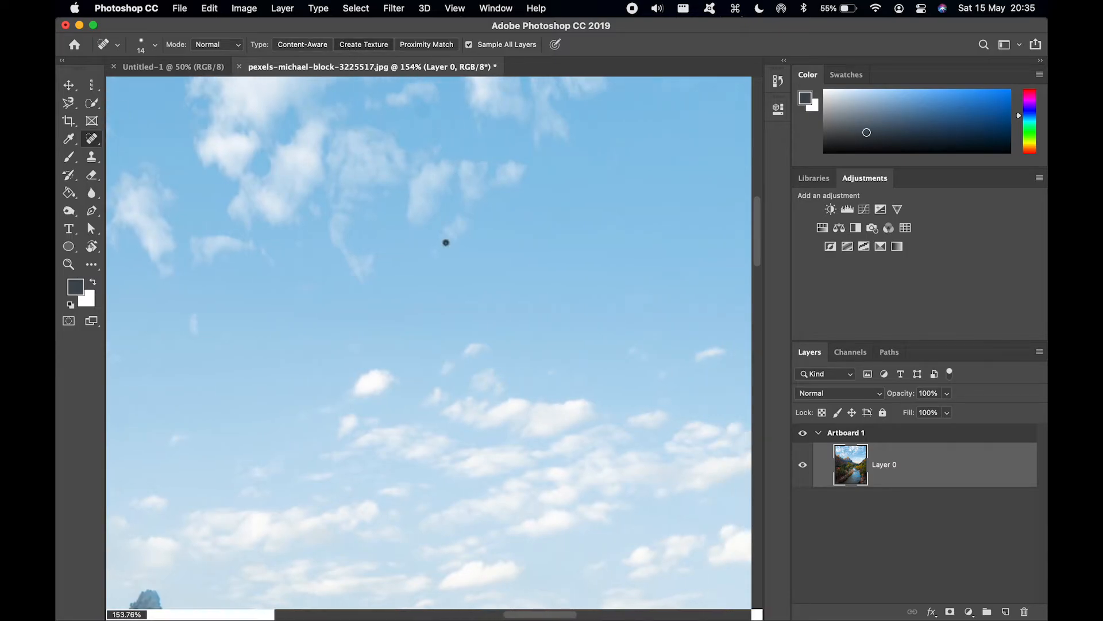
{"action": "mouse_move", "coordinate": [446, 241]}
{"action": "left_mouse_down"}
{"action": "mouse_move", "coordinate": [474, 236]}
{"action": "mouse_move", "coordinate": [447, 246]}
{"action": "left_mouse_up"}
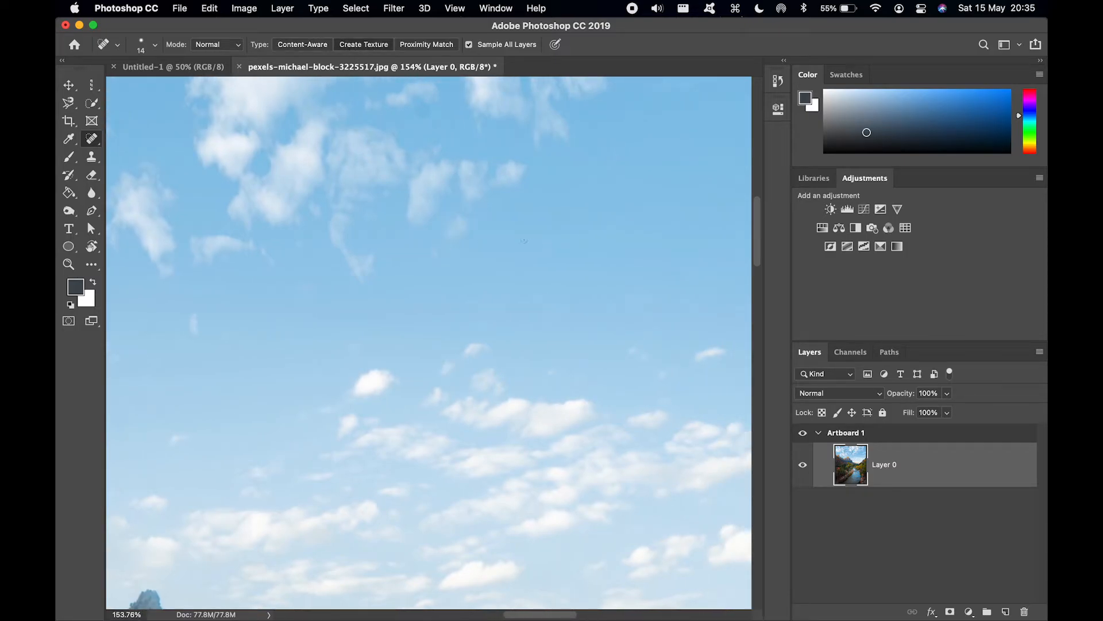
{"action": "scroll", "coordinate": [419, 291], "scroll_direction": "up", "scroll_amount": 5}
{"action": "scroll", "coordinate": [420, 291], "scroll_direction": "up", "scroll_amount": 5}
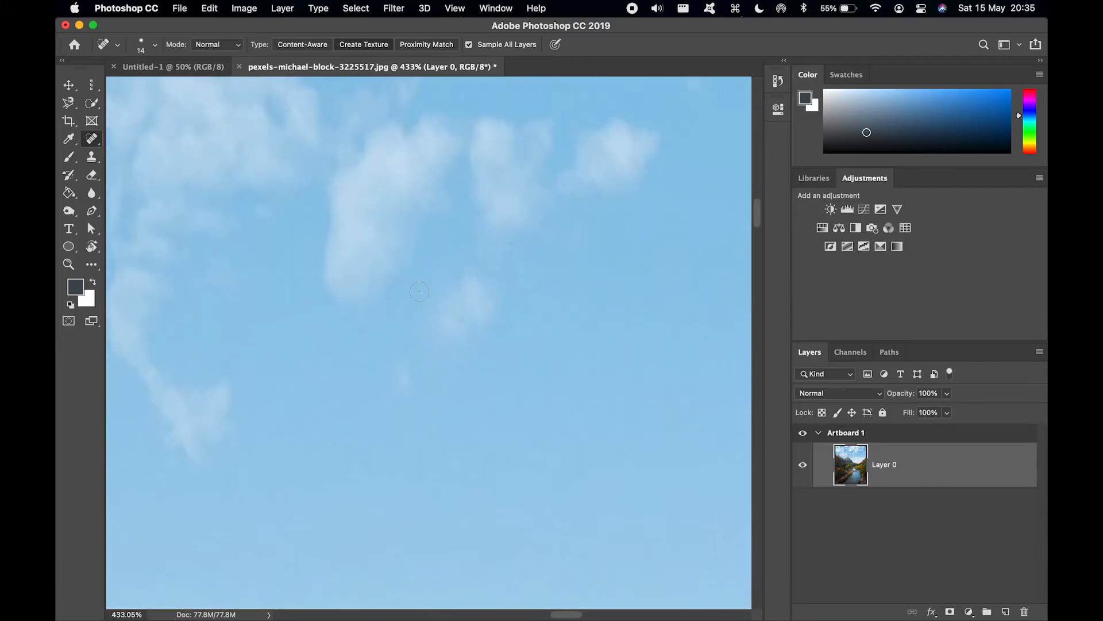
{"action": "key", "text": "super+z"}
Step: Try the Spot Healing Brush's Proximity Match type on the small cloud at the end of the cloud group, and undo it
{"action": "left_click", "coordinate": [426, 46]}
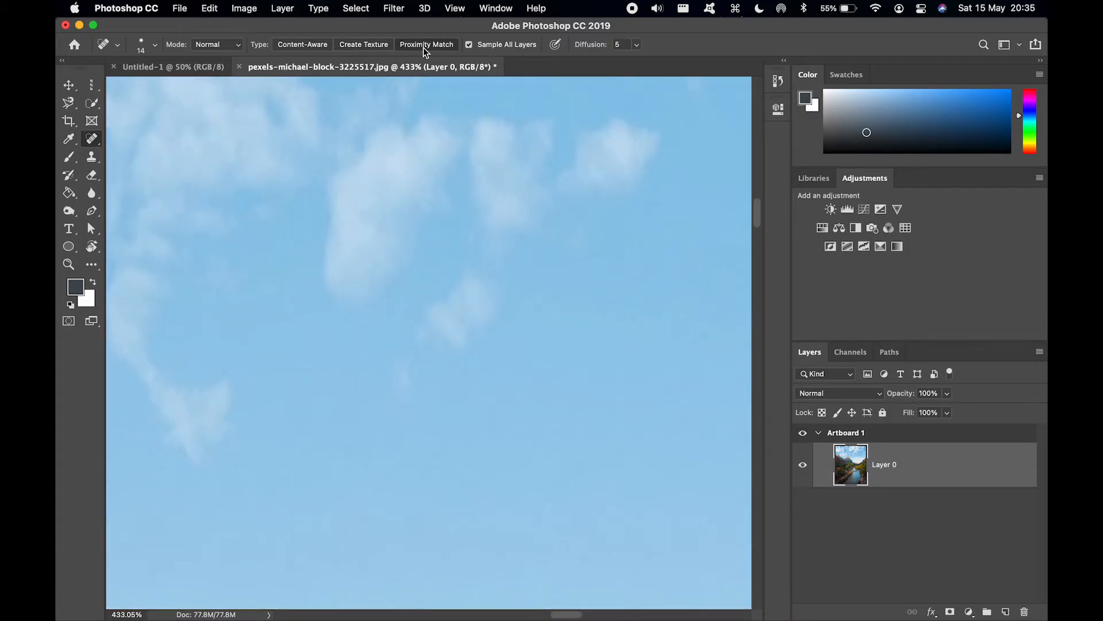
{"action": "mouse_move", "coordinate": [628, 190]}
{"action": "left_mouse_down"}
{"action": "mouse_move", "coordinate": [606, 199]}
{"action": "mouse_move", "coordinate": [616, 171]}
{"action": "mouse_move", "coordinate": [568, 146]}
{"action": "mouse_move", "coordinate": [591, 182]}
{"action": "mouse_move", "coordinate": [601, 147]}
{"action": "mouse_move", "coordinate": [593, 141]}
{"action": "mouse_move", "coordinate": [576, 149]}
{"action": "mouse_move", "coordinate": [599, 155]}
{"action": "mouse_move", "coordinate": [609, 172]}
{"action": "mouse_move", "coordinate": [596, 181]}
{"action": "mouse_move", "coordinate": [654, 156]}
{"action": "mouse_move", "coordinate": [656, 168]}
{"action": "mouse_move", "coordinate": [588, 161]}
{"action": "left_mouse_up"}
{"action": "scroll", "coordinate": [588, 161], "scroll_direction": "right", "scroll_amount": 5}
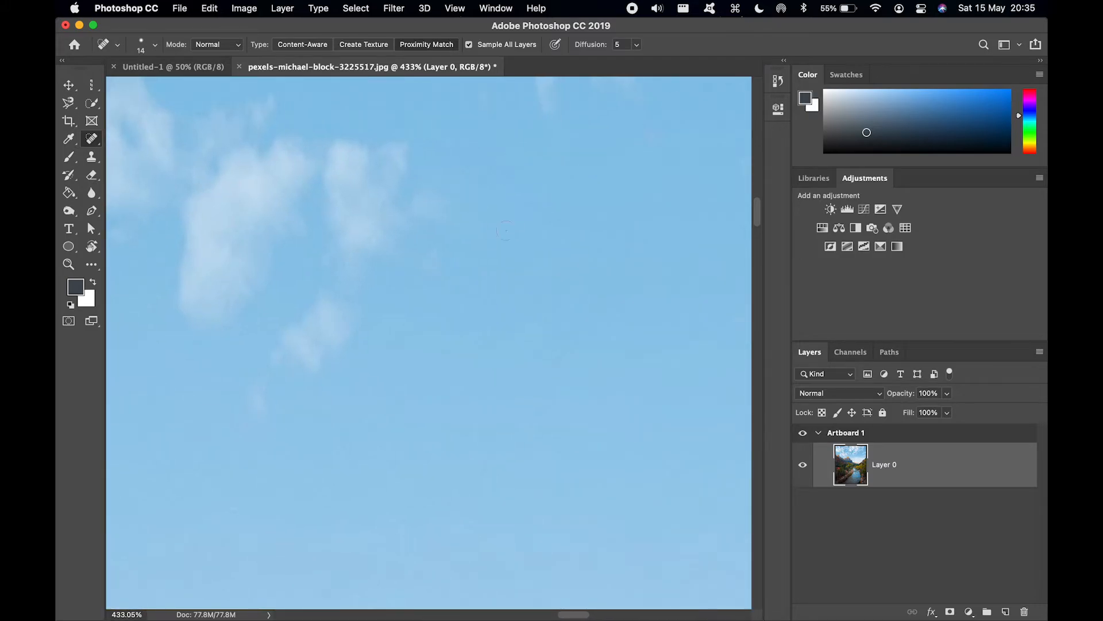
{"action": "key", "text": "super+z"}
Step: Remove the small vertical wisp from the open sky beside the peak with the Healing Brush at size 75, sampling nearby clear sky
{"action": "scroll", "coordinate": [441, 357], "scroll_direction": "down", "scroll_amount": 10}
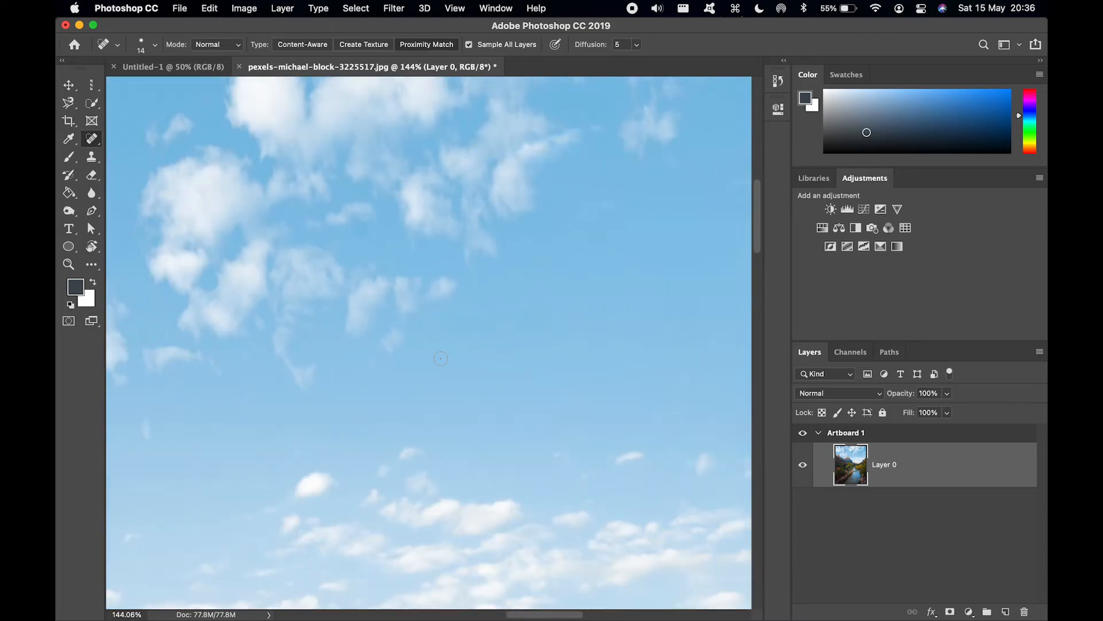
{"action": "scroll", "coordinate": [440, 360], "scroll_direction": "down", "scroll_amount": 5}
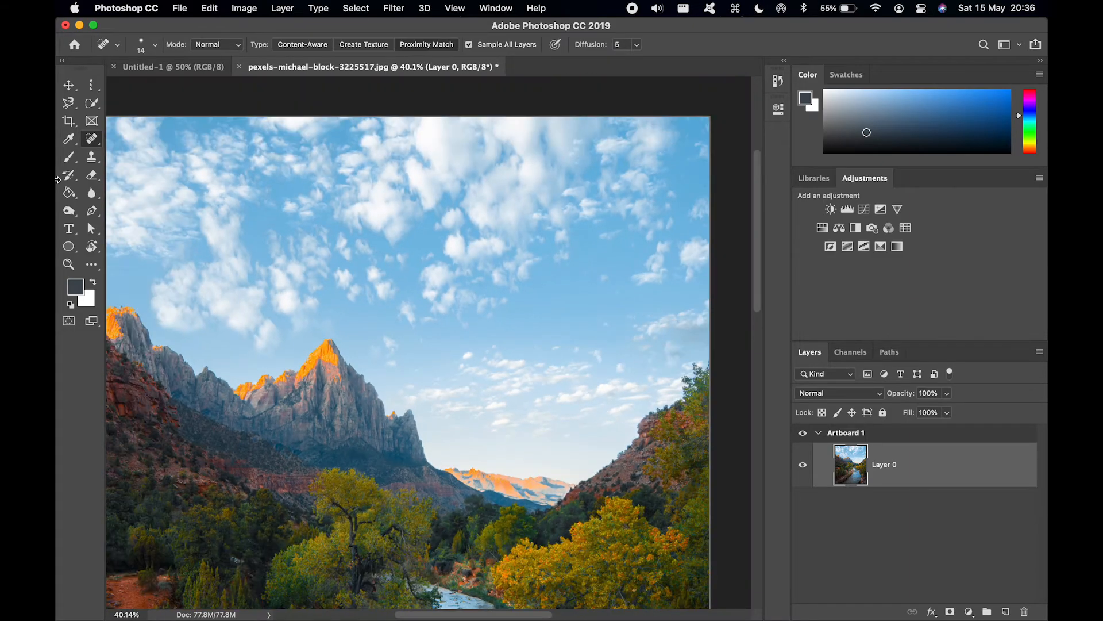
{"action": "right_click", "coordinate": [95, 140]}
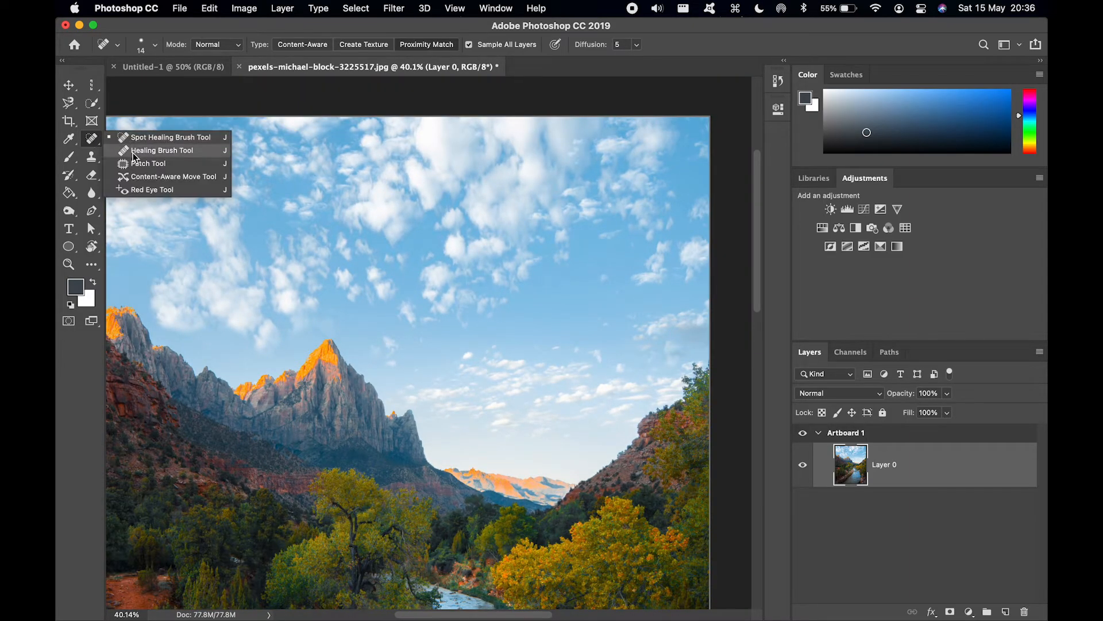
{"action": "left_click", "coordinate": [149, 150]}
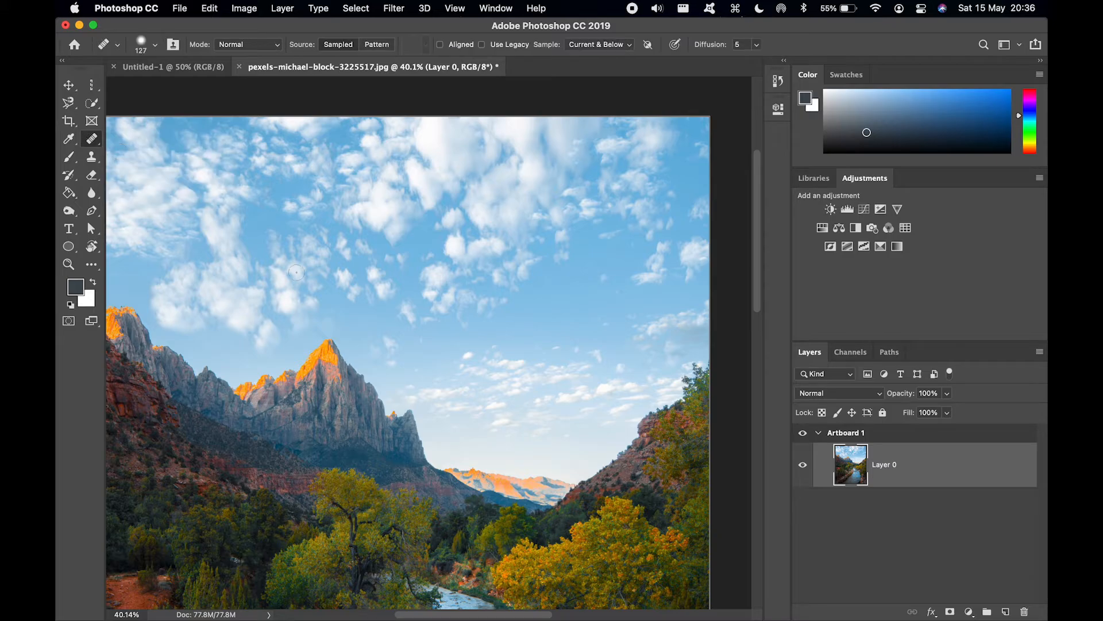
{"action": "scroll", "coordinate": [429, 381], "scroll_direction": "up", "scroll_amount": 8}
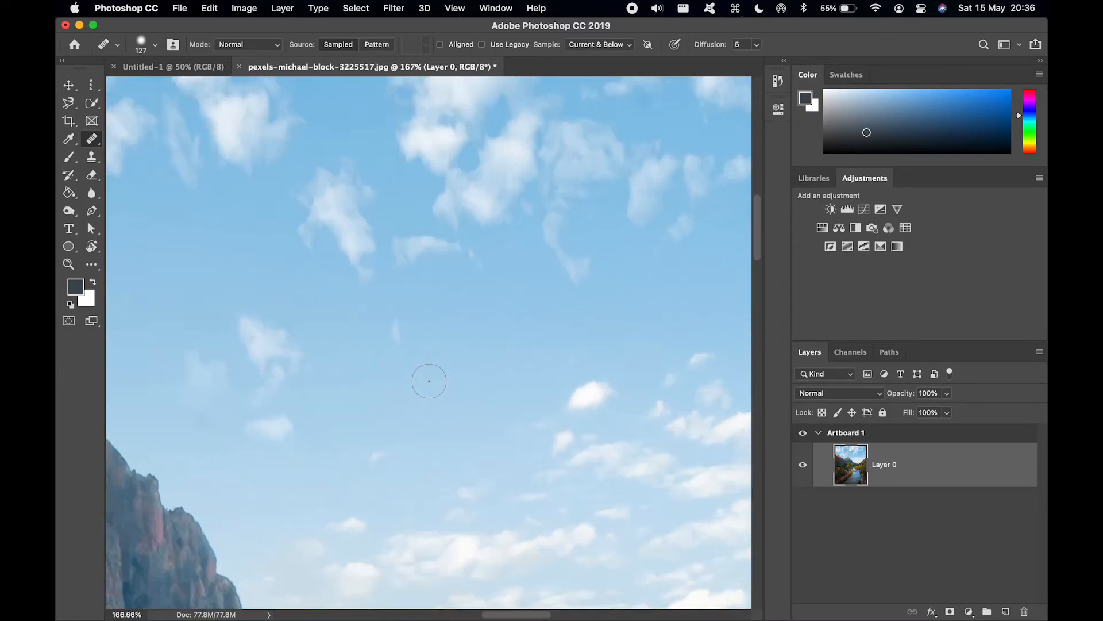
{"action": "scroll", "coordinate": [429, 380], "scroll_direction": "up", "scroll_amount": 3}
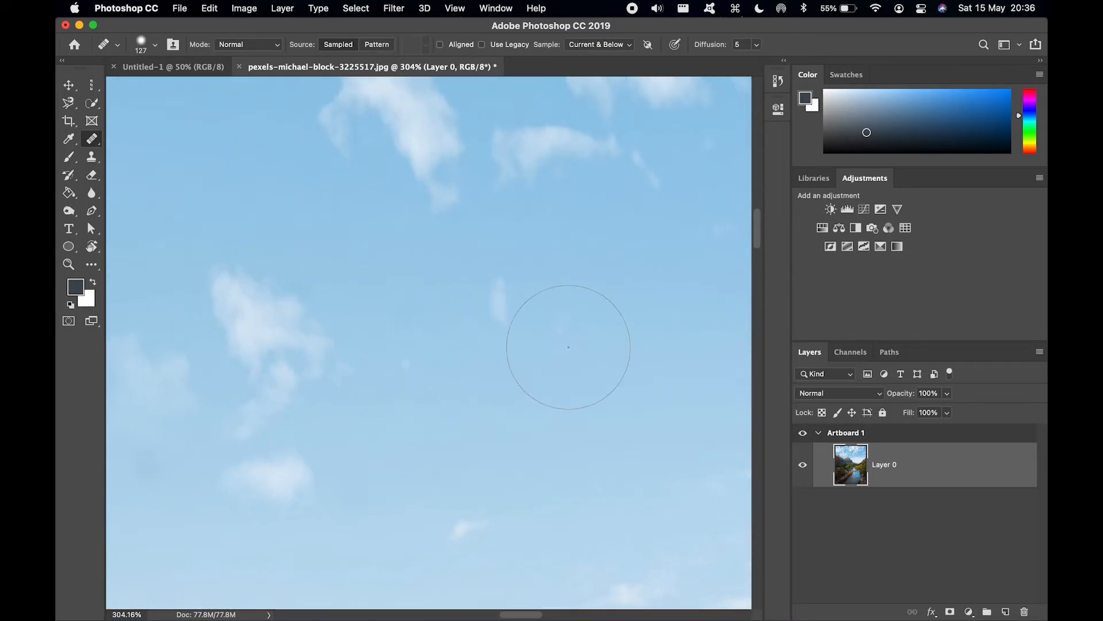
{"action": "left_click_drag", "start_coordinate": [567, 345], "coordinate": [506, 345]}
{"action": "left_click", "coordinate": [493, 302]}
{"action": "left_click", "coordinate": [487, 314]}
{"action": "left_click", "coordinate": [479, 305]}
{"action": "left_click", "coordinate": [401, 359]}
{"action": "scroll", "coordinate": [561, 320], "scroll_direction": "down", "scroll_amount": 5}
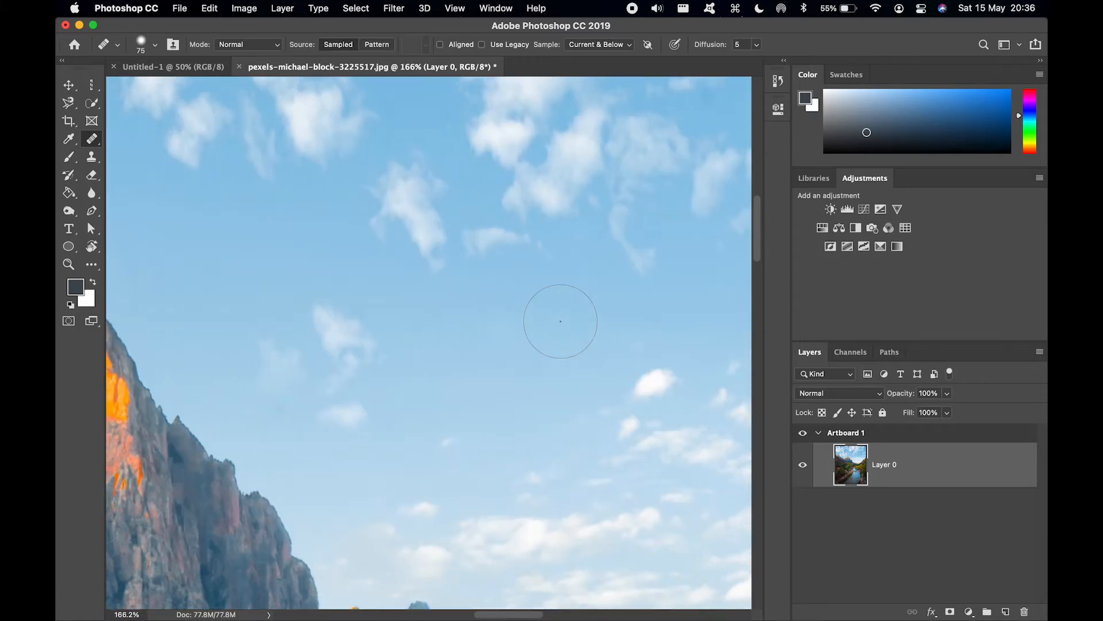
Step: Cover the tiny cloud low in the sky beside the mountain with clear sky using the Patch tool in Destination mode, and deselect
{"action": "left_click", "coordinate": [92, 139]}
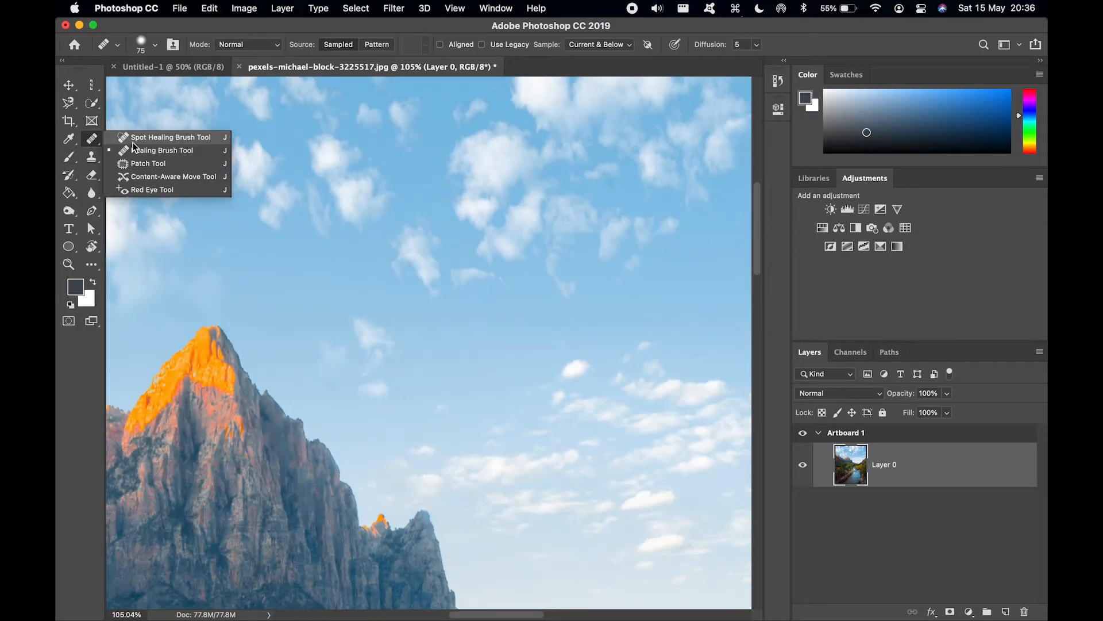
{"action": "left_click", "coordinate": [137, 165]}
{"action": "scroll", "coordinate": [303, 289], "scroll_direction": "up", "scroll_amount": 5}
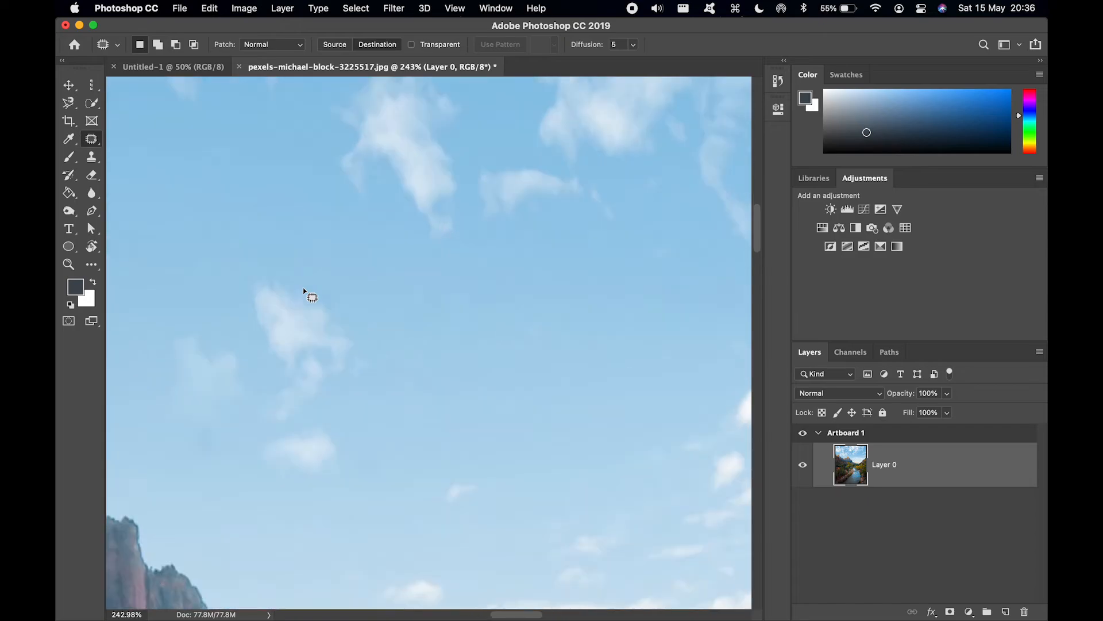
{"action": "scroll", "coordinate": [304, 290], "scroll_direction": "down", "scroll_amount": 2}
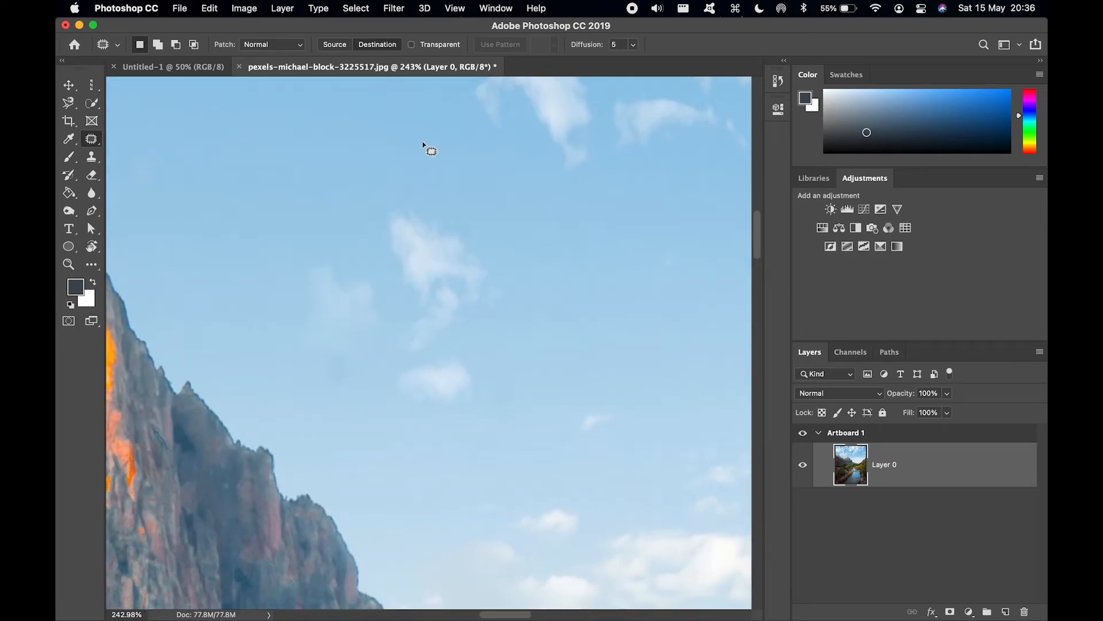
{"action": "mouse_move", "coordinate": [663, 236]}
{"action": "left_mouse_down"}
{"action": "mouse_move", "coordinate": [578, 274]}
{"action": "mouse_move", "coordinate": [576, 295]}
{"action": "mouse_move", "coordinate": [585, 321]}
{"action": "mouse_move", "coordinate": [621, 340]}
{"action": "mouse_move", "coordinate": [673, 345]}
{"action": "left_mouse_up"}
{"action": "left_click_drag", "start_coordinate": [695, 252], "coordinate": [661, 238]}
{"action": "mouse_move", "coordinate": [667, 309]}
{"action": "left_mouse_down"}
{"action": "mouse_move", "coordinate": [489, 245]}
{"action": "mouse_move", "coordinate": [459, 266]}
{"action": "mouse_move", "coordinate": [448, 347]}
{"action": "mouse_move", "coordinate": [522, 446]}
{"action": "mouse_move", "coordinate": [638, 447]}
{"action": "mouse_move", "coordinate": [629, 432]}
{"action": "mouse_move", "coordinate": [618, 439]}
{"action": "mouse_move", "coordinate": [628, 440]}
{"action": "left_mouse_up"}
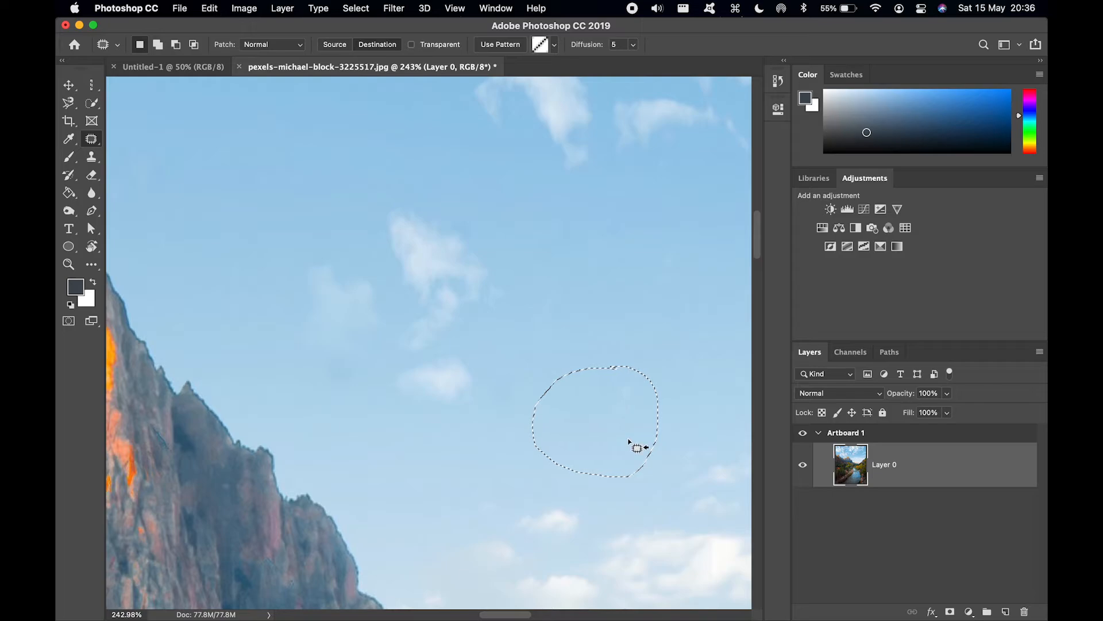
{"action": "key", "text": "super+d"}
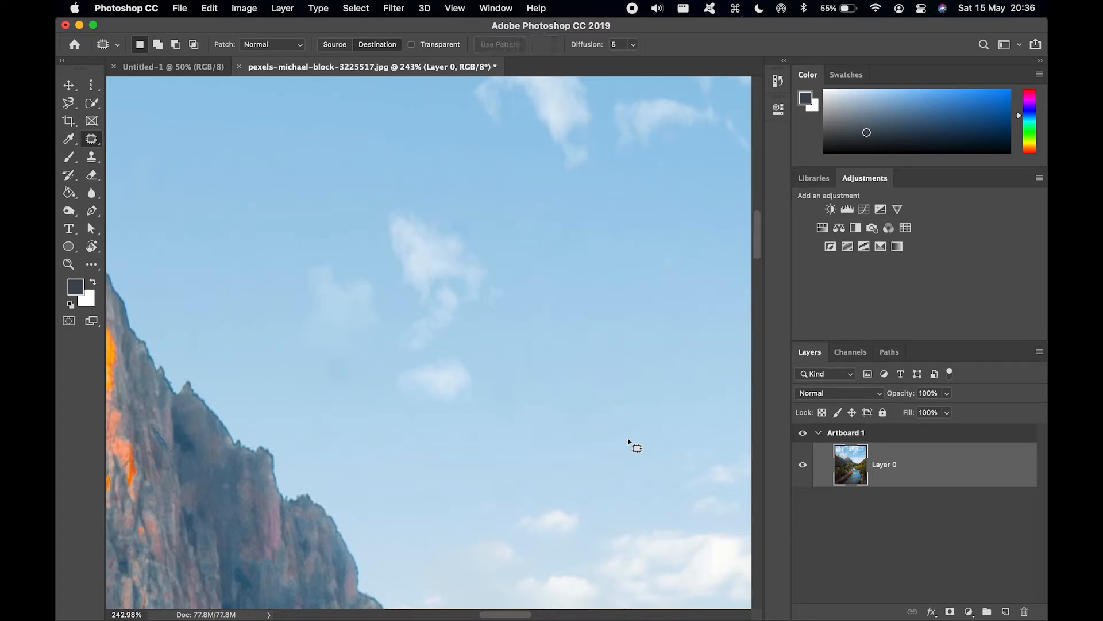
Step: Patch over the small oval cloud beside the mountain slope with a clear-sky selection in Destination mode, and clear the selection
{"action": "scroll", "coordinate": [628, 437], "scroll_direction": "down", "scroll_amount": 10}
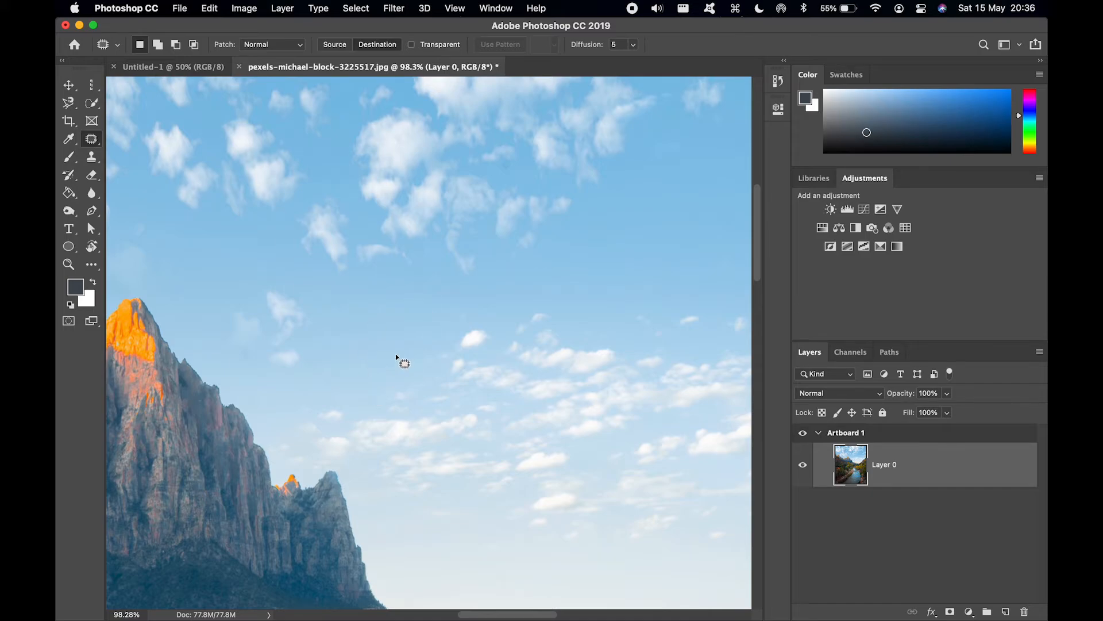
{"action": "scroll", "coordinate": [396, 357], "scroll_direction": "up", "scroll_amount": 5}
{"action": "scroll", "coordinate": [396, 357], "scroll_direction": "down", "scroll_amount": 5}
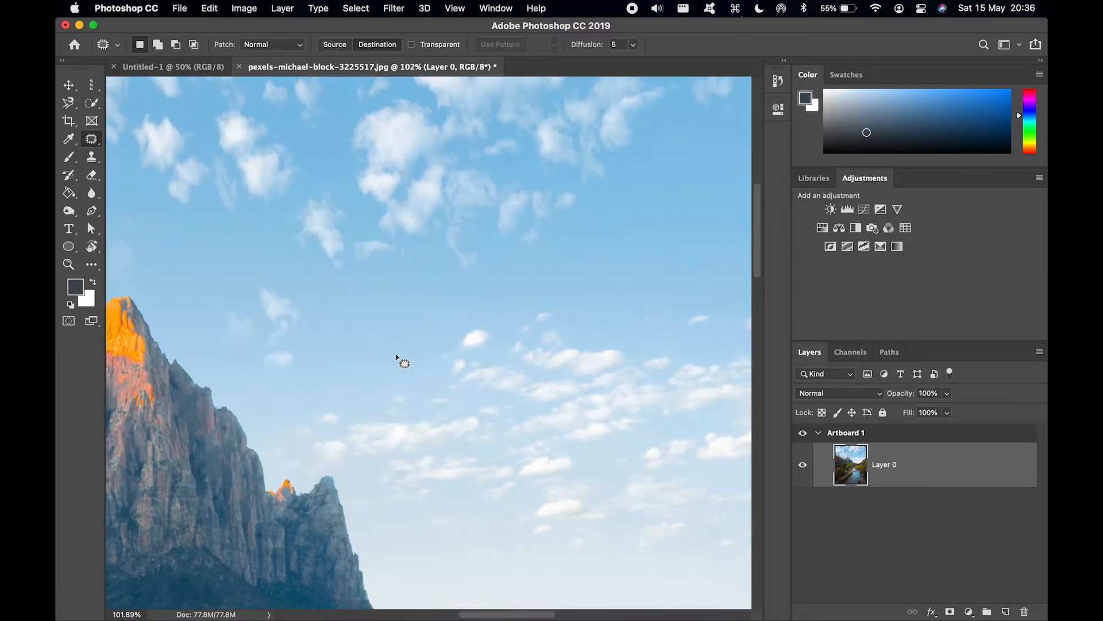
{"action": "scroll", "coordinate": [253, 303], "scroll_direction": "up", "scroll_amount": 5}
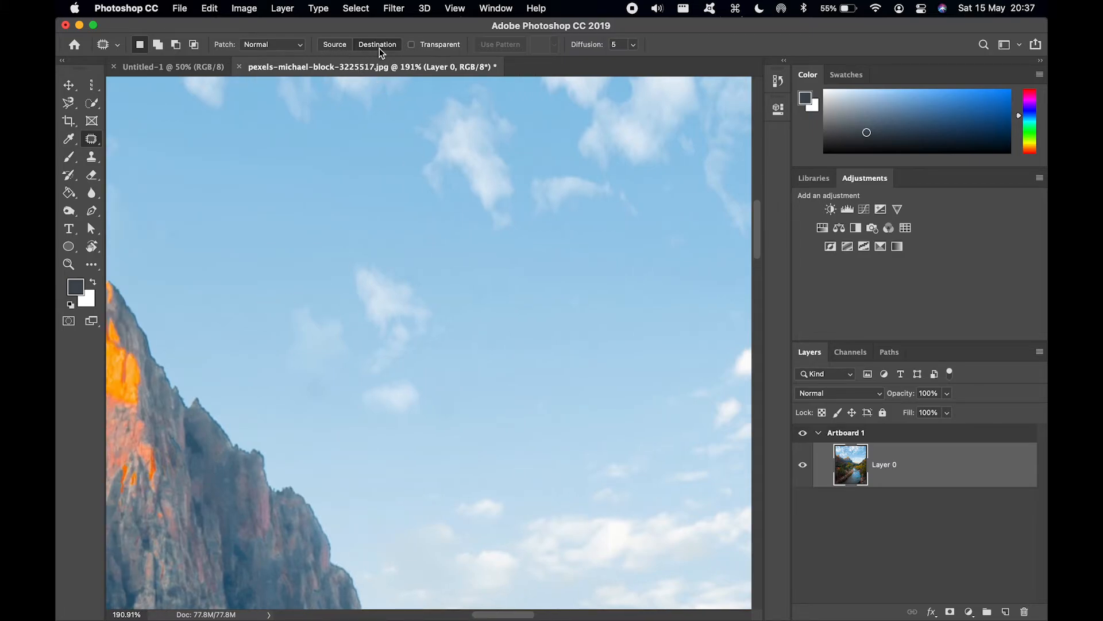
{"action": "left_click", "coordinate": [380, 49]}
{"action": "mouse_move", "coordinate": [528, 374]}
{"action": "left_mouse_down"}
{"action": "mouse_move", "coordinate": [490, 385]}
{"action": "mouse_move", "coordinate": [519, 418]}
{"action": "mouse_move", "coordinate": [590, 416]}
{"action": "mouse_move", "coordinate": [584, 391]}
{"action": "mouse_move", "coordinate": [527, 374]}
{"action": "left_mouse_up"}
{"action": "left_click_drag", "start_coordinate": [522, 394], "coordinate": [395, 398]}
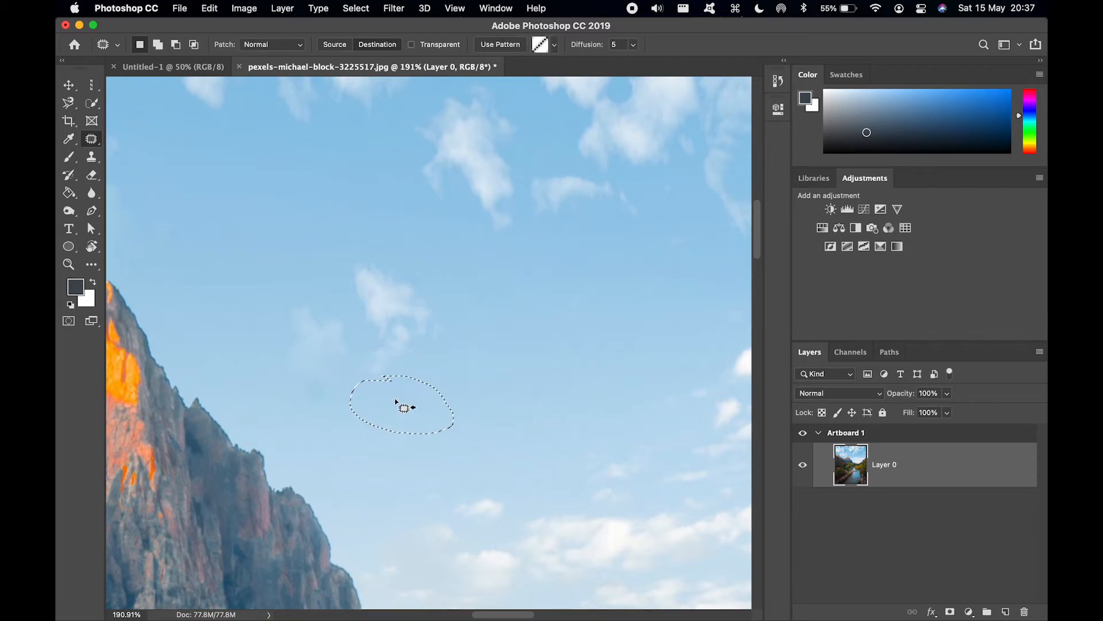
{"action": "left_click", "coordinate": [591, 370]}
Step: Replace the two faint clouds beside the central peak with clear sky using the Patch tool in Source mode, and deselect
{"action": "left_click", "coordinate": [340, 46]}
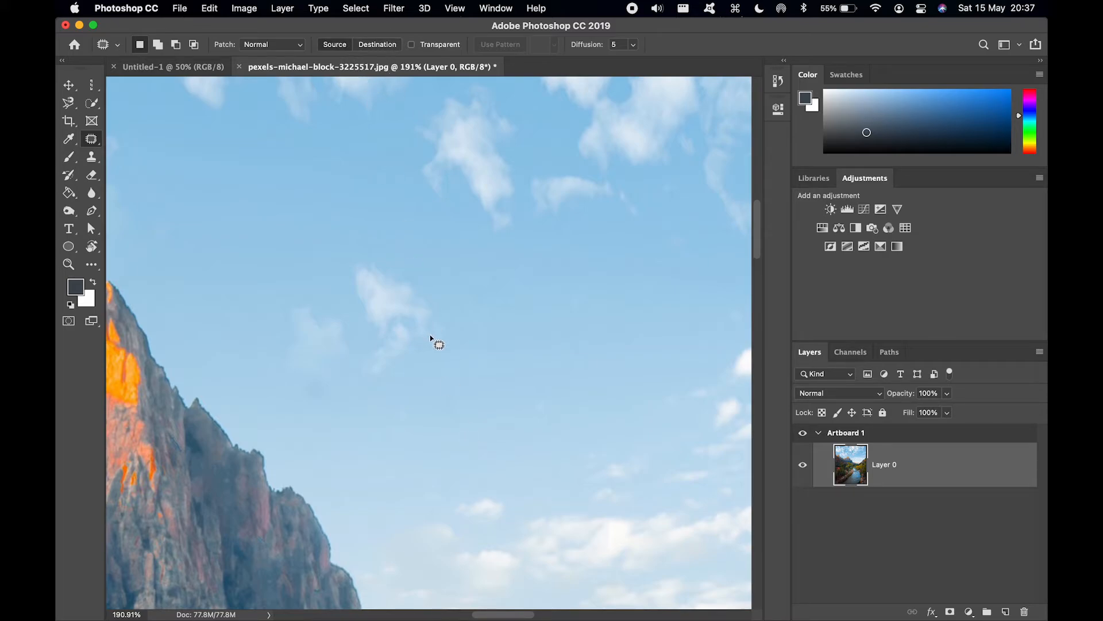
{"action": "scroll", "coordinate": [300, 312], "scroll_direction": "up", "scroll_amount": 2}
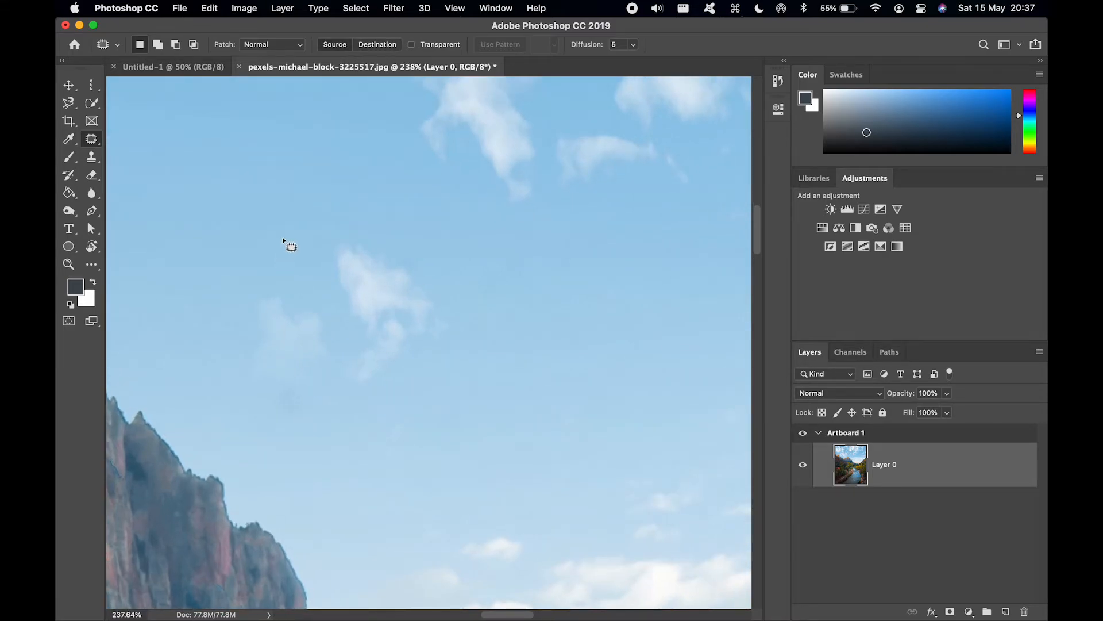
{"action": "mouse_move", "coordinate": [282, 238]}
{"action": "left_mouse_down"}
{"action": "mouse_move", "coordinate": [226, 287]}
{"action": "mouse_move", "coordinate": [214, 366]}
{"action": "mouse_move", "coordinate": [238, 437]}
{"action": "mouse_move", "coordinate": [358, 465]}
{"action": "mouse_move", "coordinate": [471, 424]}
{"action": "mouse_move", "coordinate": [462, 276]}
{"action": "left_mouse_up"}
{"action": "left_click_drag", "start_coordinate": [369, 219], "coordinate": [290, 241]}
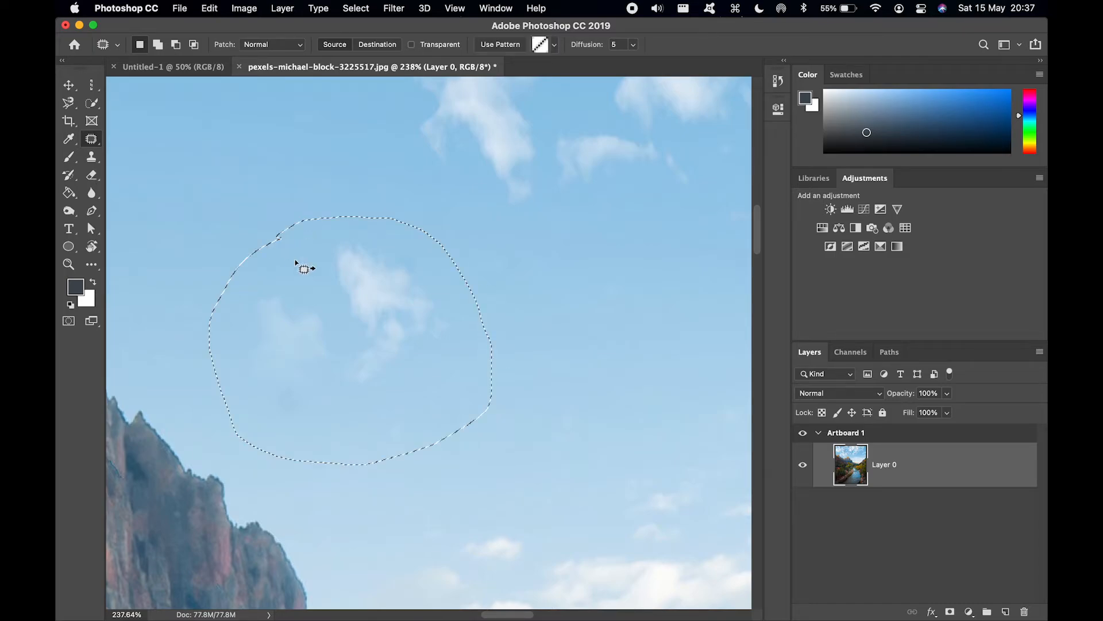
{"action": "scroll", "coordinate": [369, 328], "scroll_direction": "down", "scroll_amount": 3}
{"action": "scroll", "coordinate": [368, 328], "scroll_direction": "down", "scroll_amount": 2}
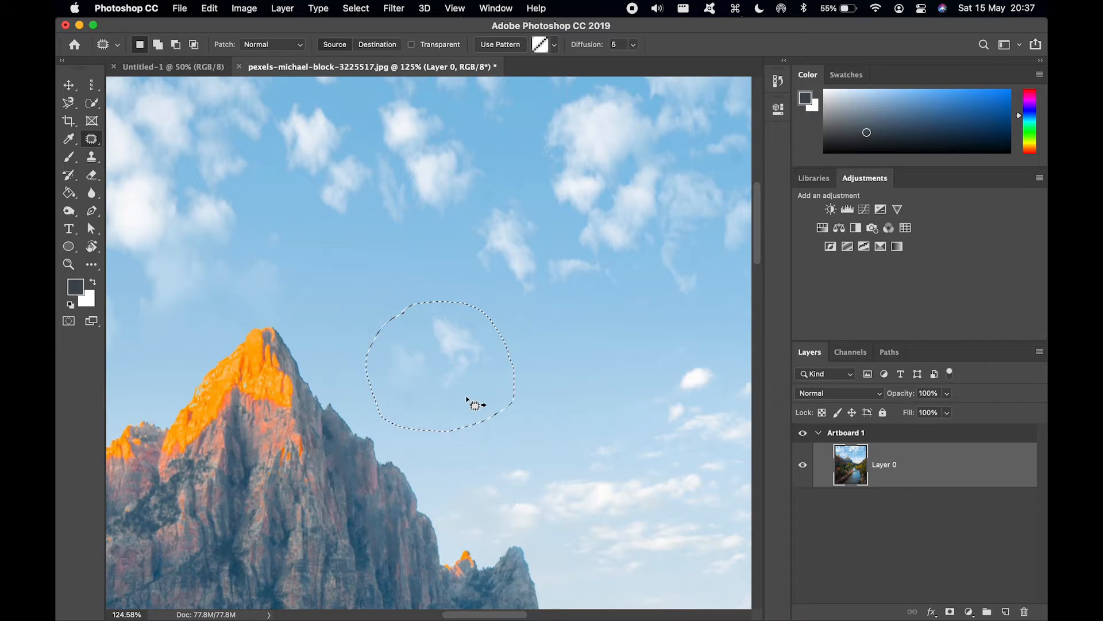
{"action": "scroll", "coordinate": [509, 393], "scroll_direction": "up", "scroll_amount": 1}
{"action": "scroll", "coordinate": [516, 399], "scroll_direction": "right", "scroll_amount": 5}
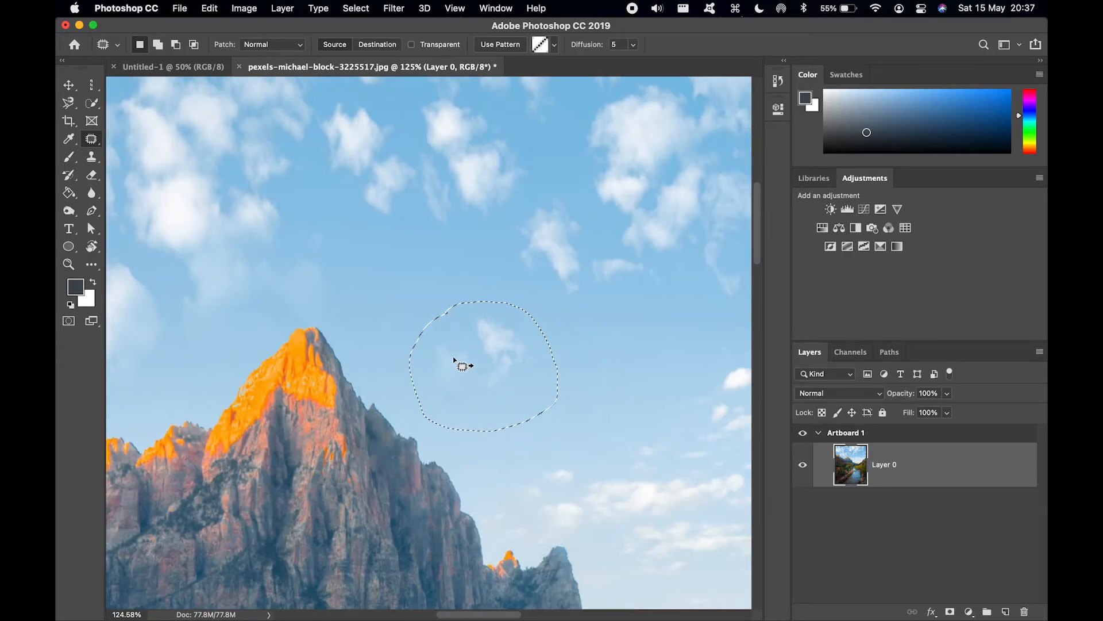
{"action": "left_click_drag", "start_coordinate": [491, 374], "coordinate": [418, 298]}
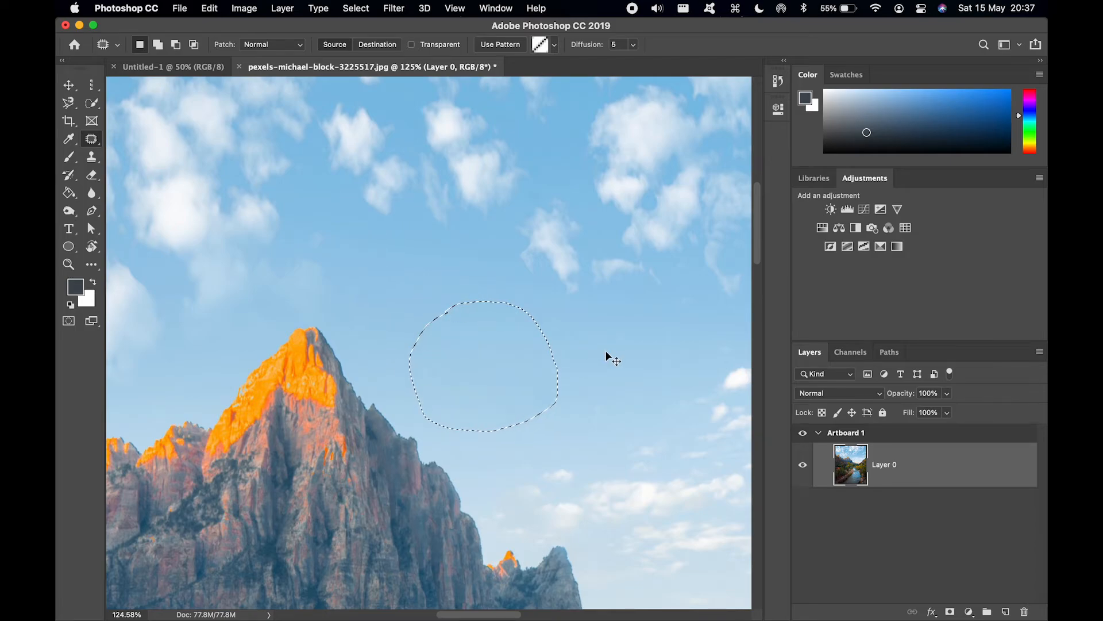
{"action": "key", "text": "super+d"}
Step: Switch from the Patch tool to the Content-Aware Move tool
{"action": "right_click", "coordinate": [93, 140]}
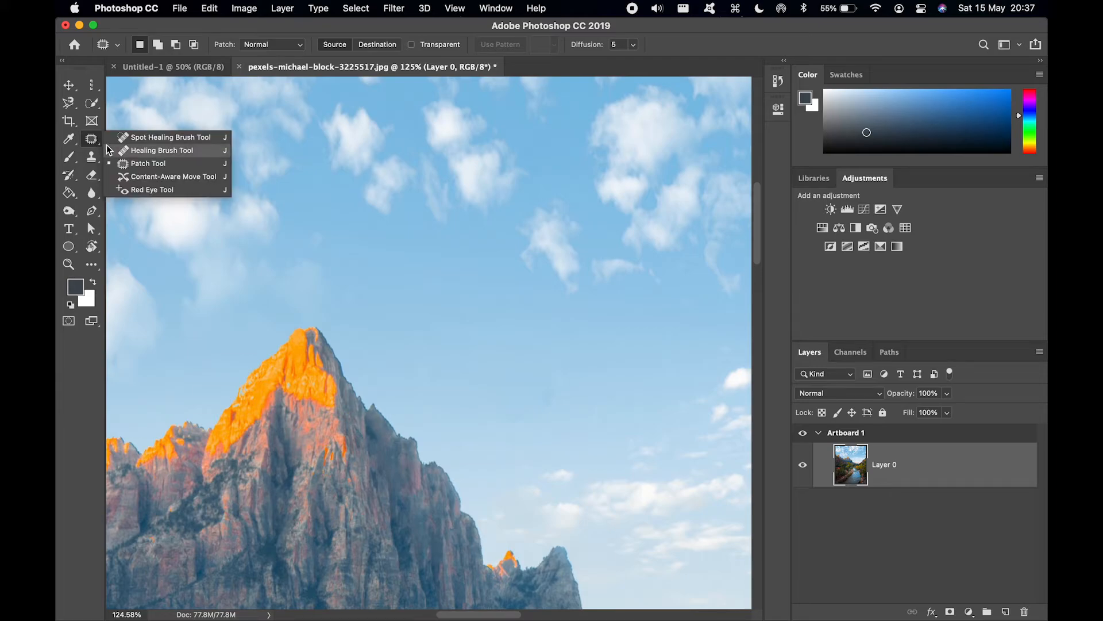
{"action": "left_click", "coordinate": [154, 180]}
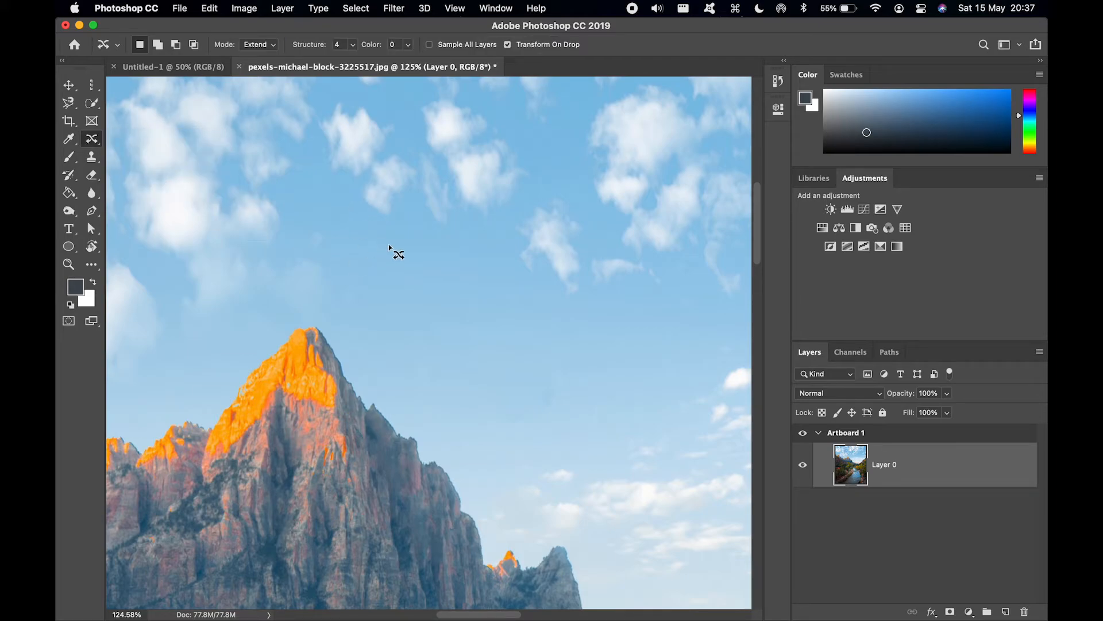
{"action": "scroll", "coordinate": [394, 253], "scroll_direction": "up", "scroll_amount": 5}
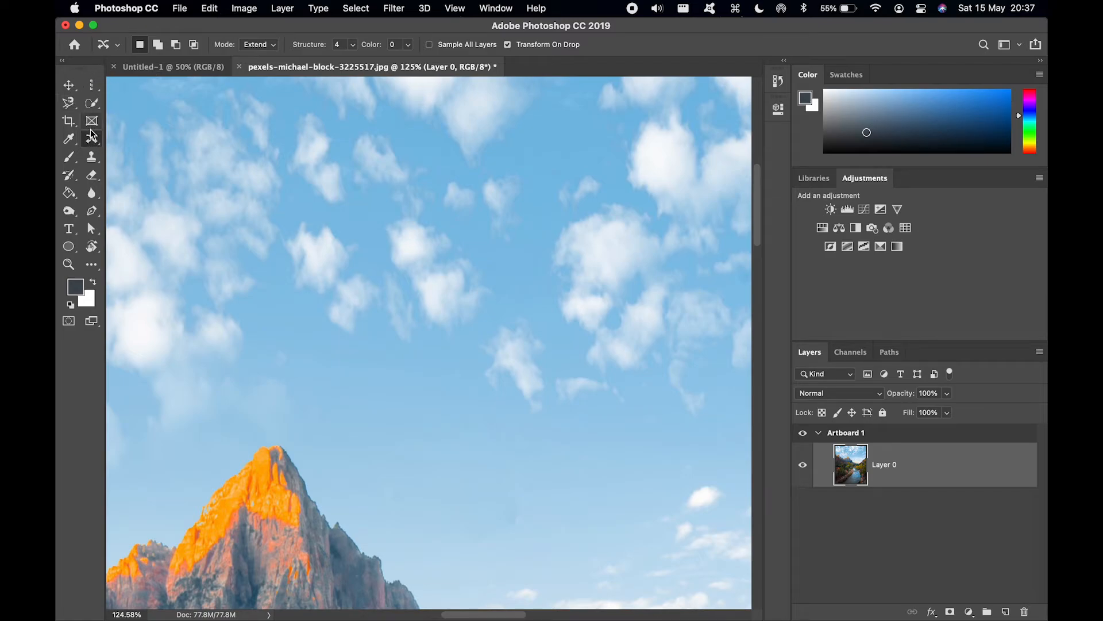
Step: Switch to the Brush tool and enlarge the brush to size 130 over the clouds
{"action": "left_click", "coordinate": [72, 159]}
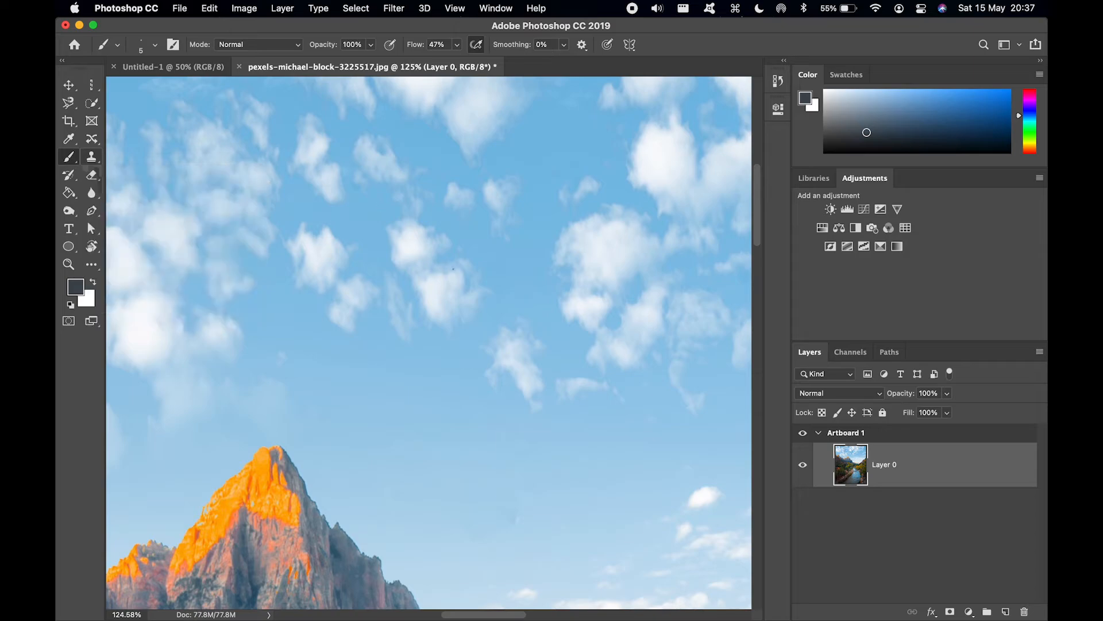
{"action": "scroll", "coordinate": [453, 269], "scroll_direction": "up", "scroll_amount": 1}
{"action": "left_click_drag", "start_coordinate": [459, 289], "coordinate": [496, 284]}
{"action": "scroll", "coordinate": [468, 295], "scroll_direction": "up", "scroll_amount": 3}
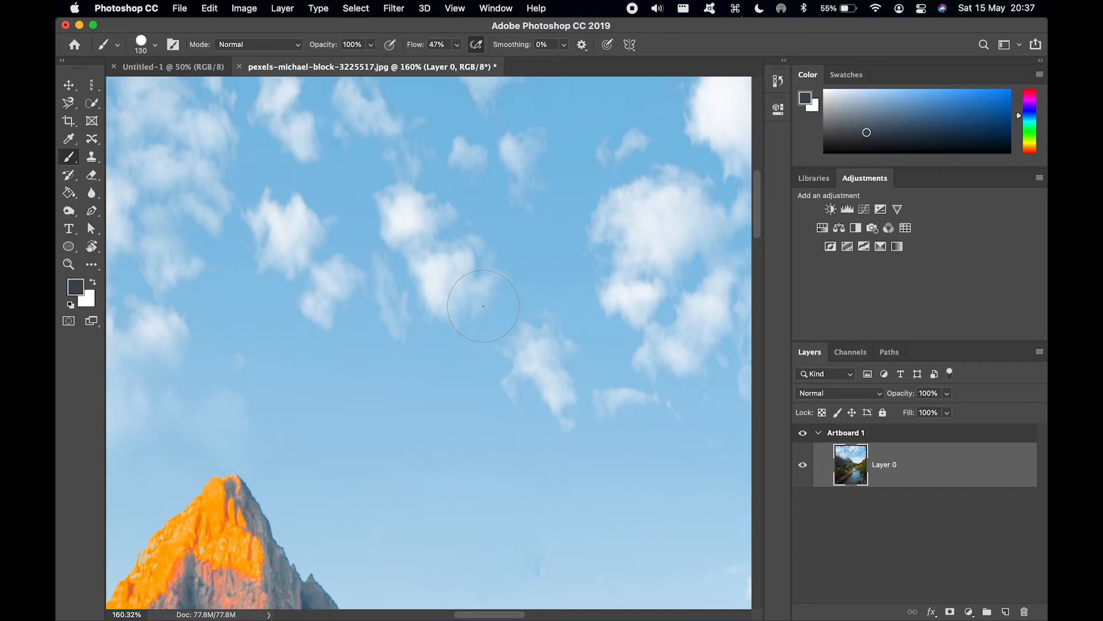
Step: Try painting a large looping dark brush stroke over the clouds above the peak, and undo it
{"action": "mouse_move", "coordinate": [484, 305]}
{"action": "left_mouse_down"}
{"action": "mouse_move", "coordinate": [329, 298]}
{"action": "mouse_move", "coordinate": [511, 217]}
{"action": "mouse_move", "coordinate": [406, 308]}
{"action": "mouse_move", "coordinate": [394, 415]}
{"action": "left_mouse_up"}
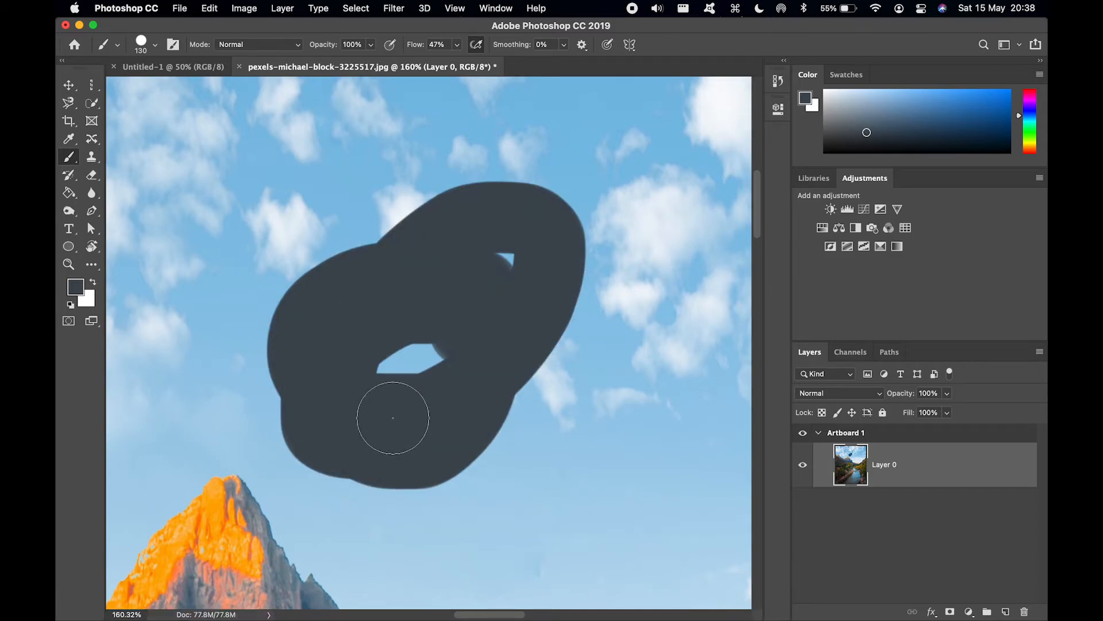
{"action": "key", "text": "super+z"}
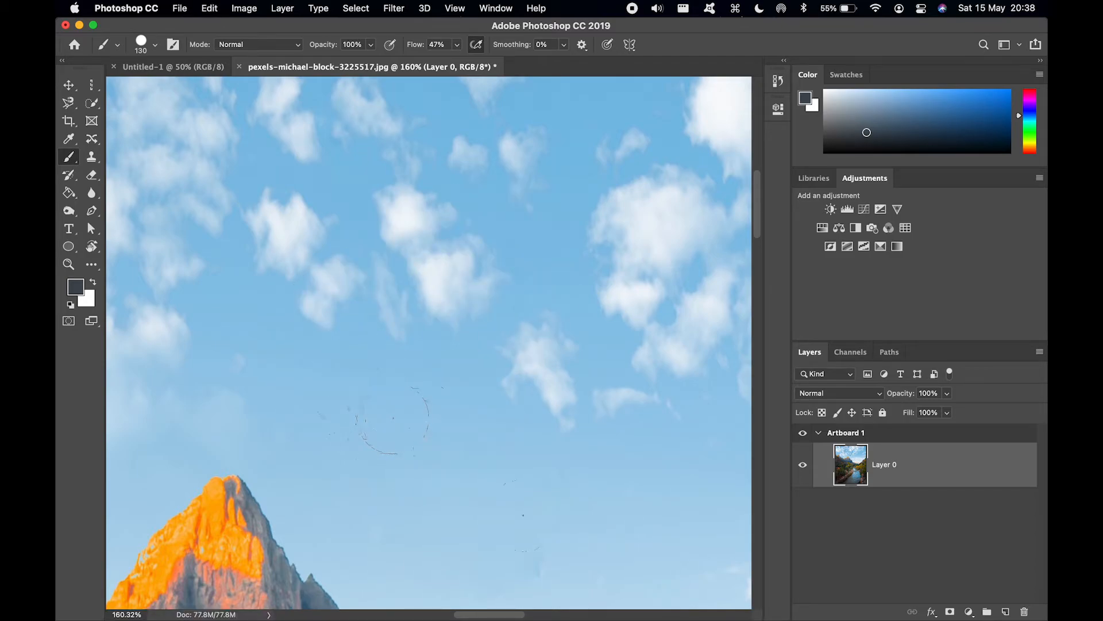
Step: Add a Curves adjustment layer above Layer 0
{"action": "scroll", "coordinate": [565, 315], "scroll_direction": "down", "scroll_amount": 1}
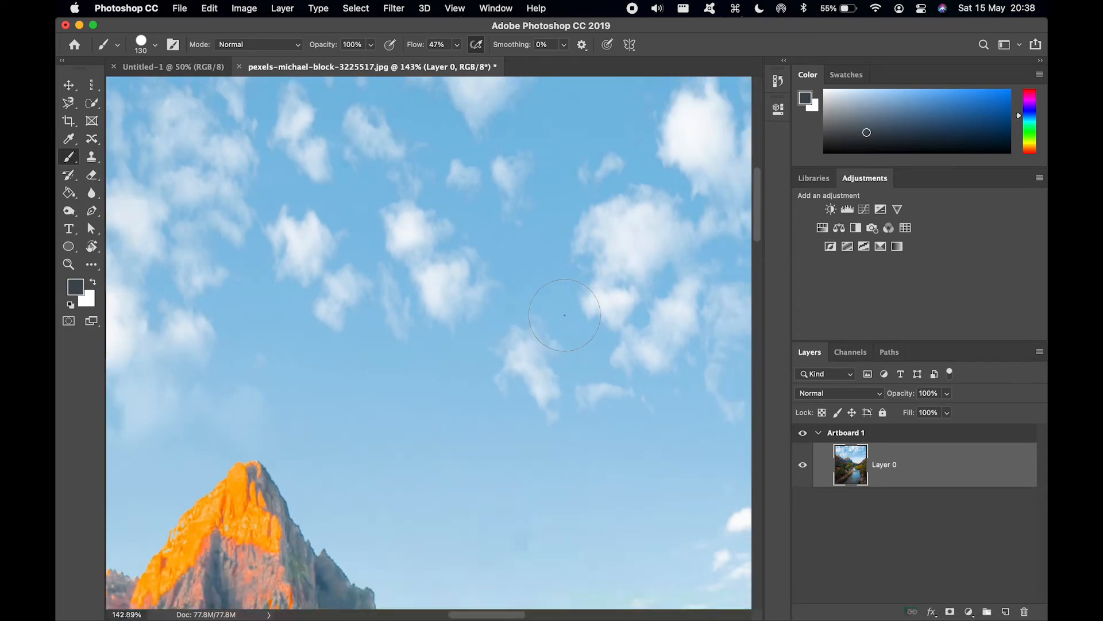
{"action": "scroll", "coordinate": [565, 314], "scroll_direction": "down", "scroll_amount": 10}
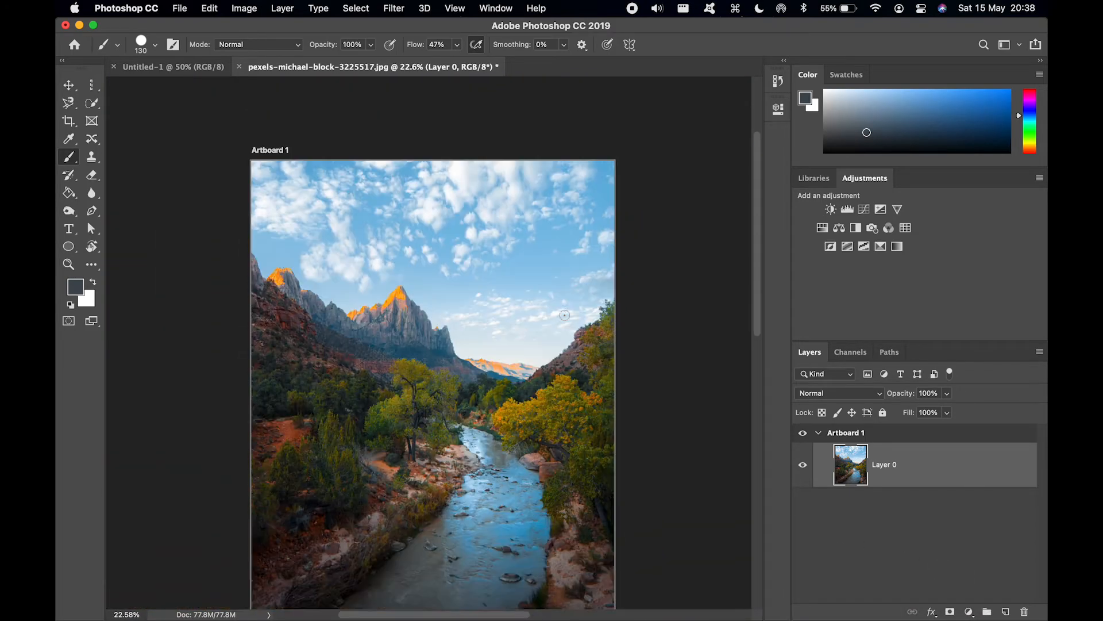
{"action": "scroll", "coordinate": [565, 315], "scroll_direction": "down", "scroll_amount": 1}
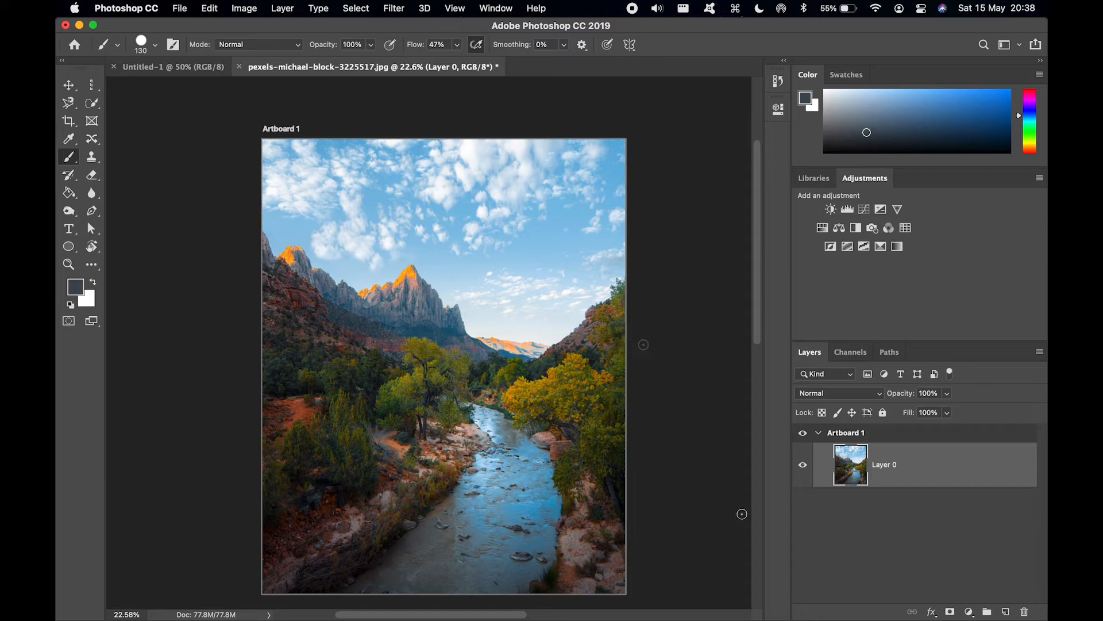
{"action": "left_click", "coordinate": [969, 611]}
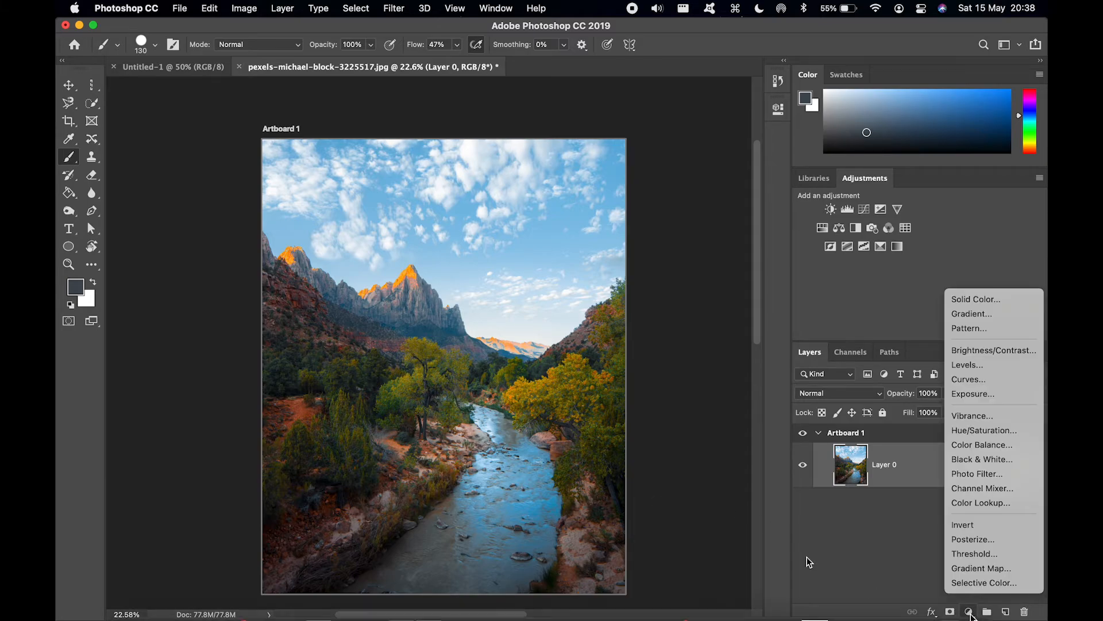
{"action": "left_click", "coordinate": [975, 382]}
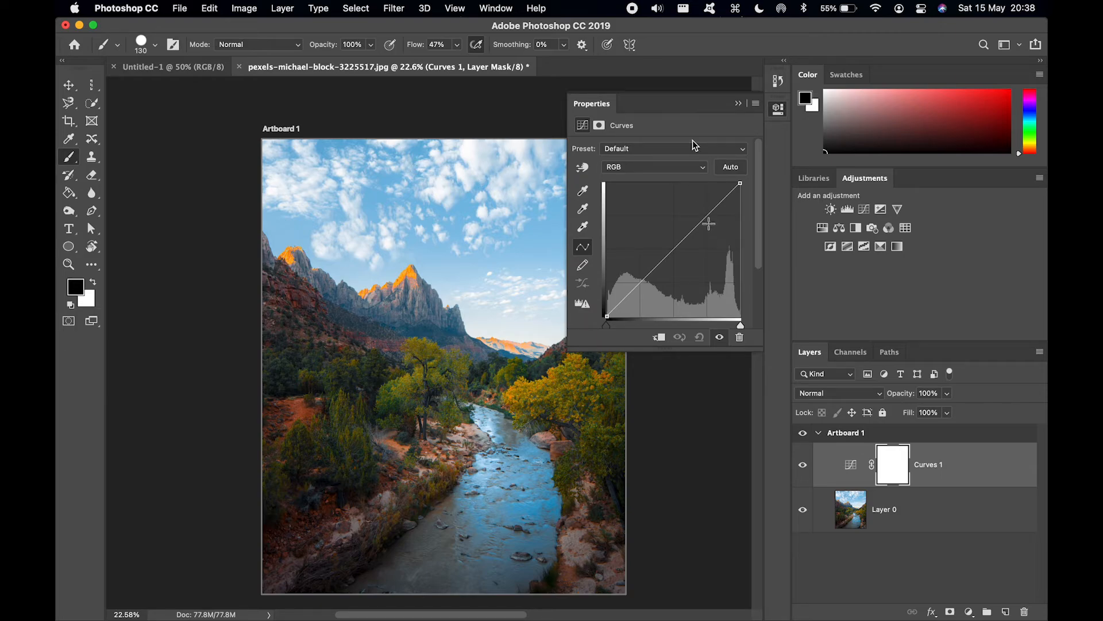
Step: Try raising and lowering a highlights point on the RGB curve, and reset the adjustment to its default
{"action": "left_click", "coordinate": [707, 216]}
{"action": "left_click_drag", "start_coordinate": [707, 216], "coordinate": [702, 208]}
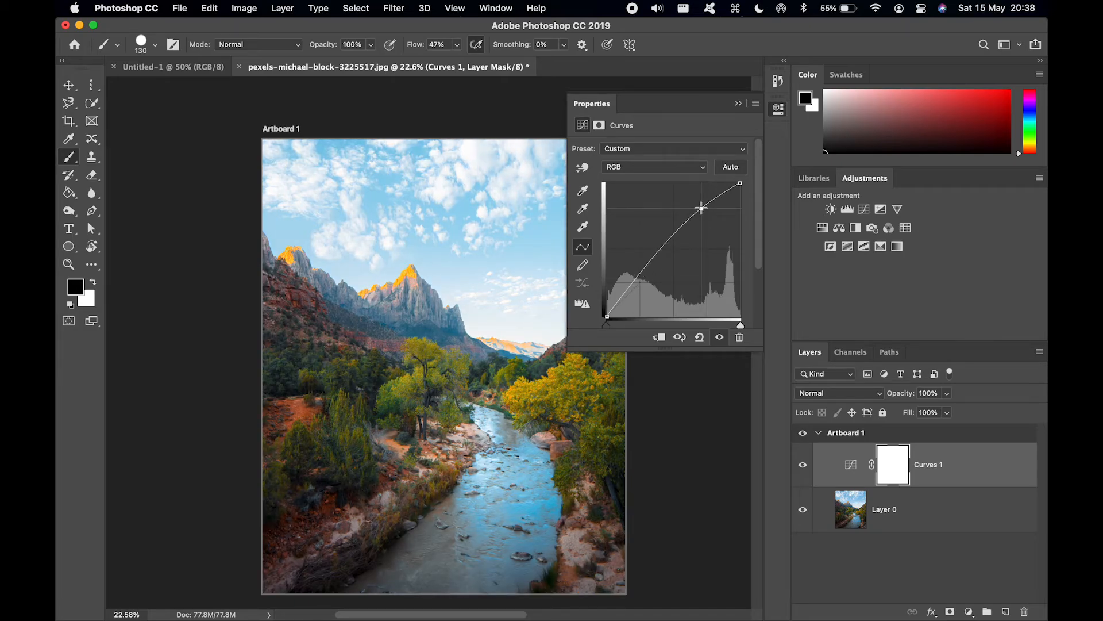
{"action": "mouse_move", "coordinate": [701, 208]}
{"action": "left_mouse_down"}
{"action": "mouse_move", "coordinate": [723, 226]}
{"action": "mouse_move", "coordinate": [707, 212]}
{"action": "left_mouse_up"}
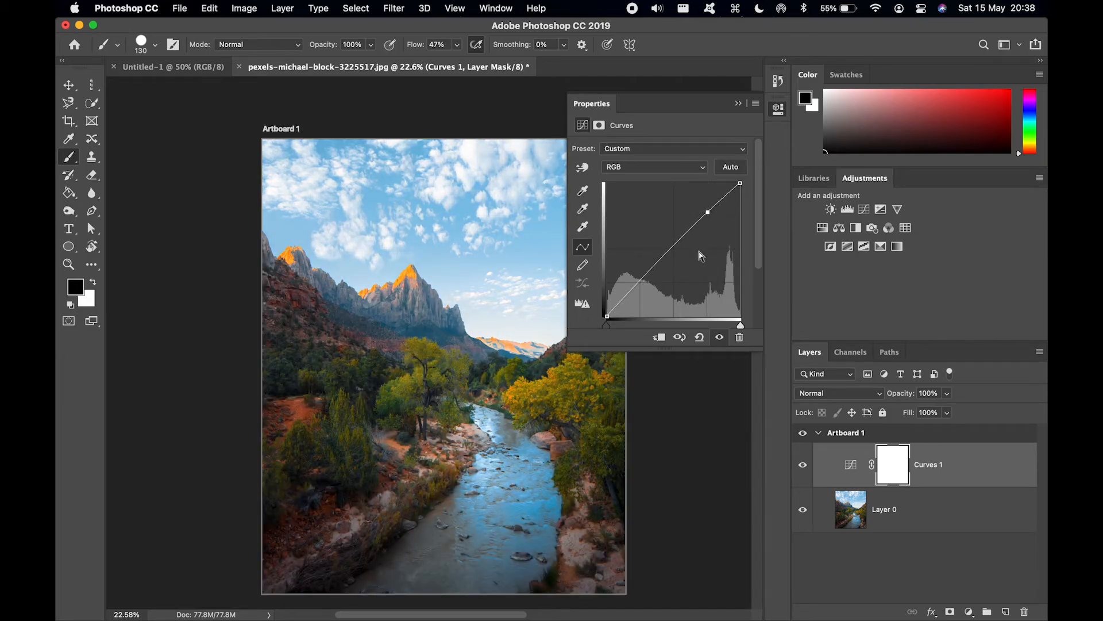
{"action": "left_click", "coordinate": [699, 339]}
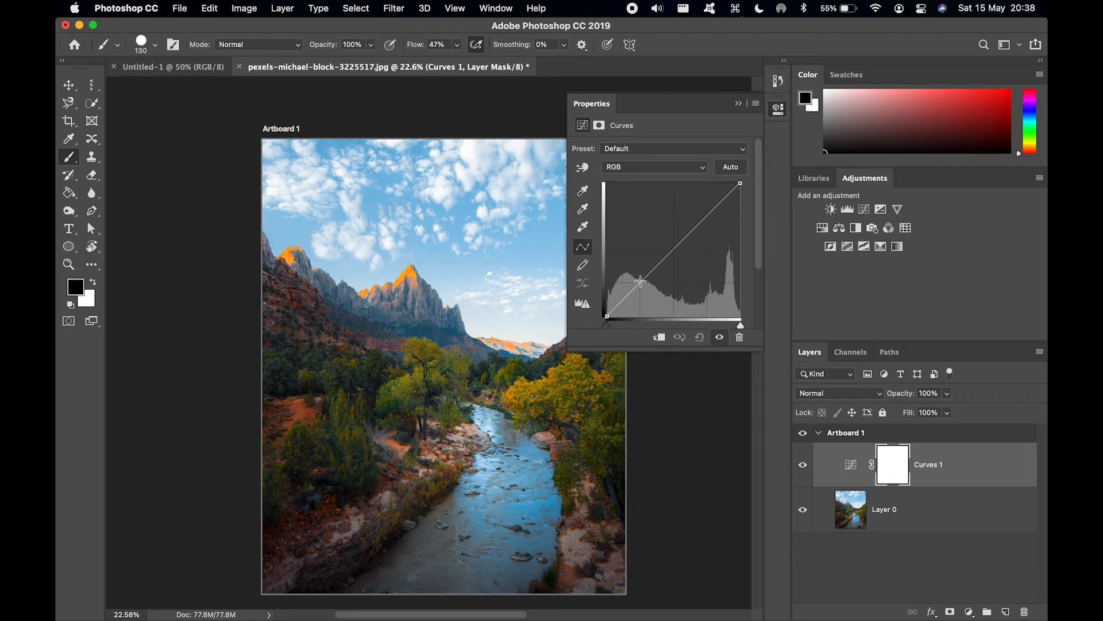
Step: Shape the RGB curve into an S with darker shadows and brighter highlights, and compare the photo with the Curves 1 layer hidden and shown
{"action": "left_click_drag", "start_coordinate": [639, 280], "coordinate": [649, 288]}
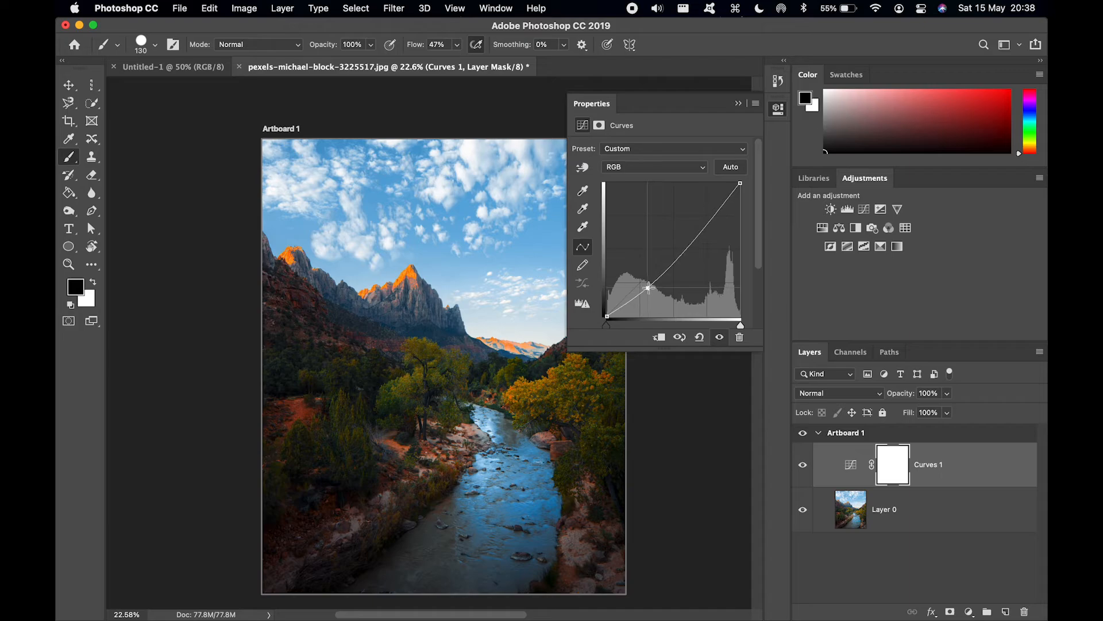
{"action": "left_click", "coordinate": [721, 211]}
{"action": "left_click_drag", "start_coordinate": [720, 211], "coordinate": [716, 203]}
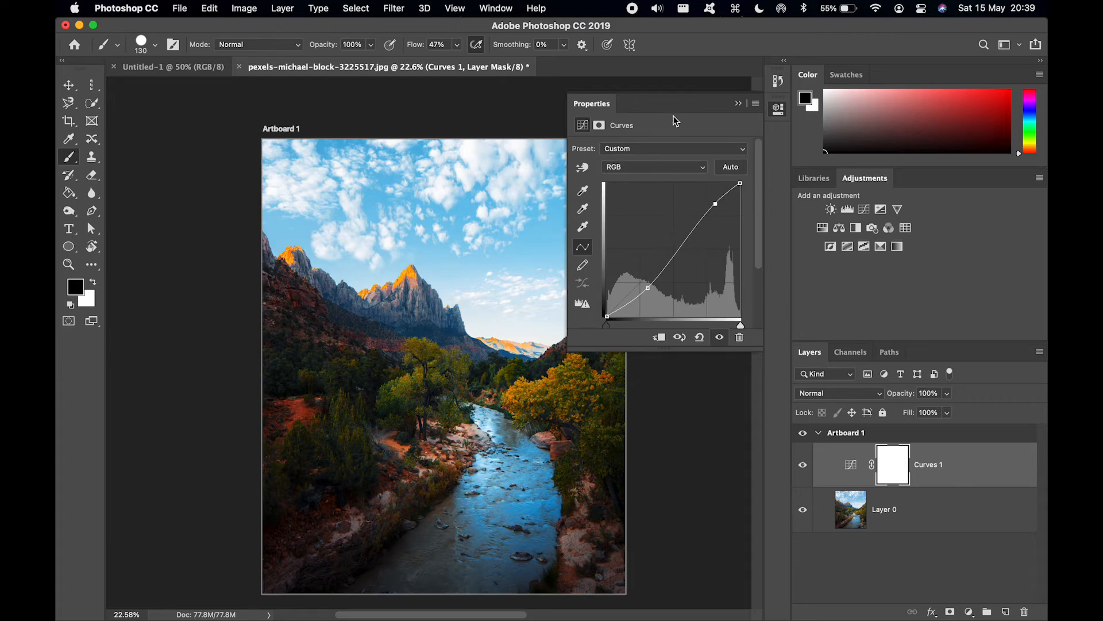
{"action": "left_click", "coordinate": [738, 103]}
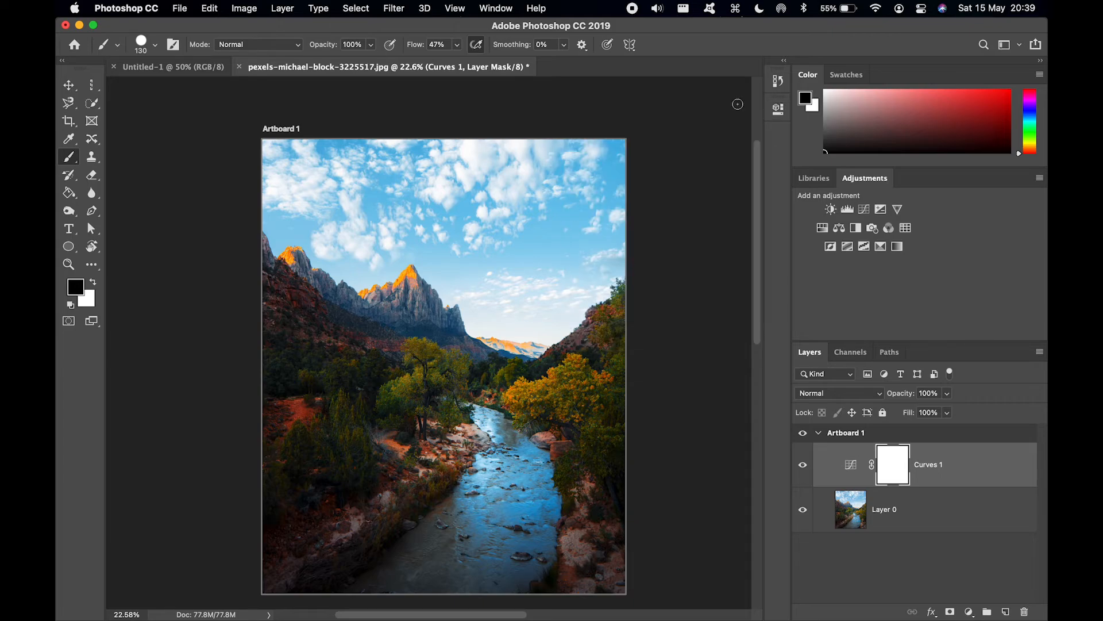
{"action": "left_click", "coordinate": [803, 464]}
{"action": "left_click", "coordinate": [803, 465]}
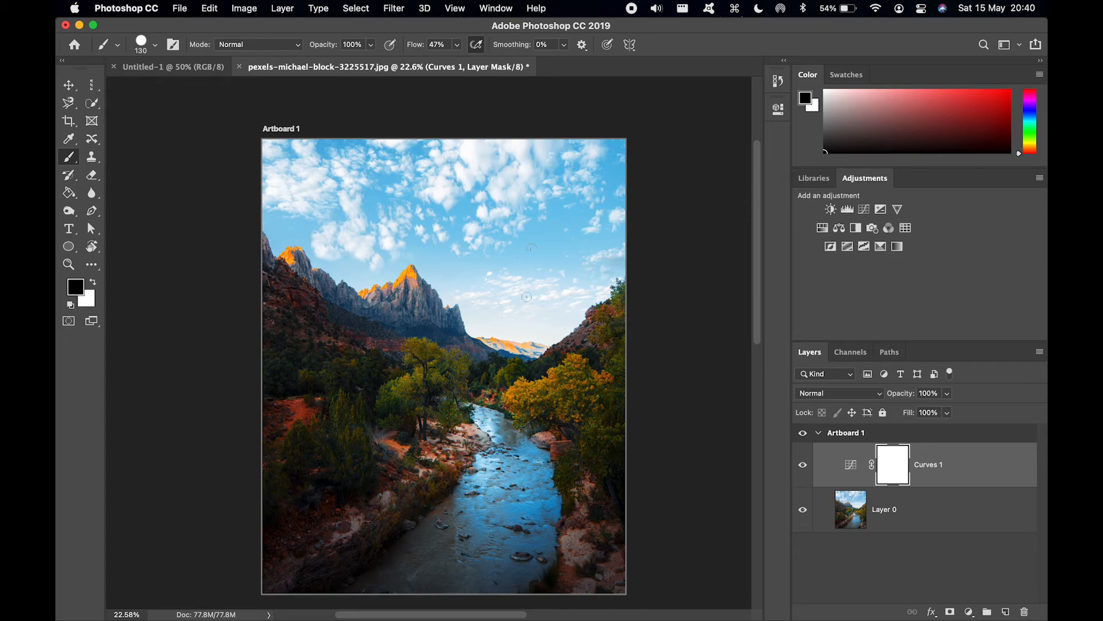
Step: Add an empty layer above Curves 1 and paint overlapping dark grey strokes in the sky beside the central peak
{"action": "left_click", "coordinate": [1006, 612]}
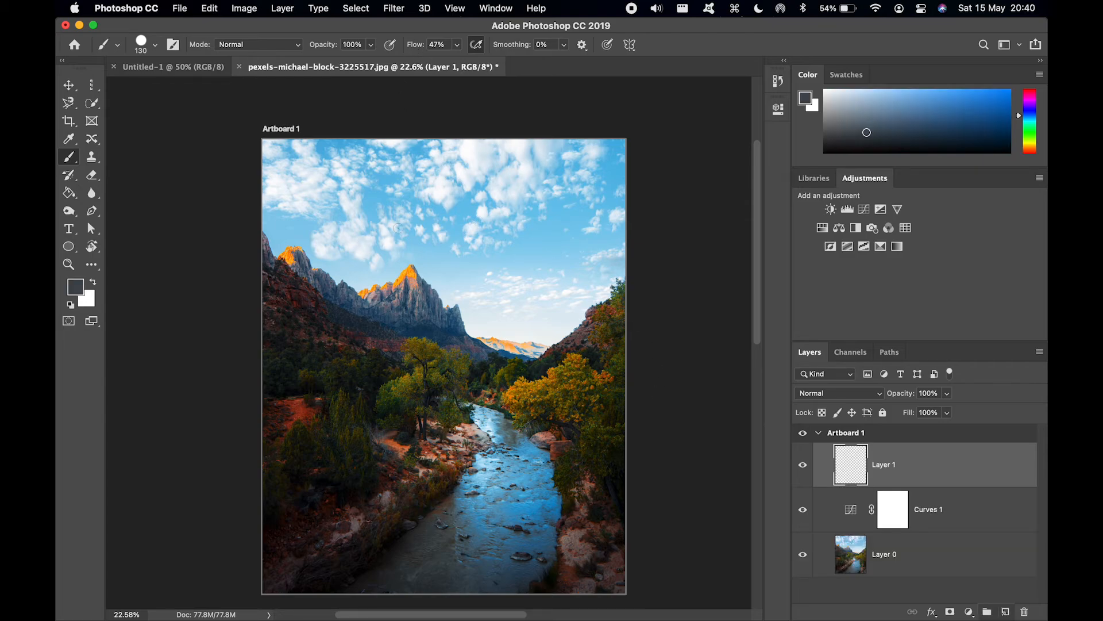
{"action": "left_click_drag", "start_coordinate": [465, 291], "coordinate": [525, 255]}
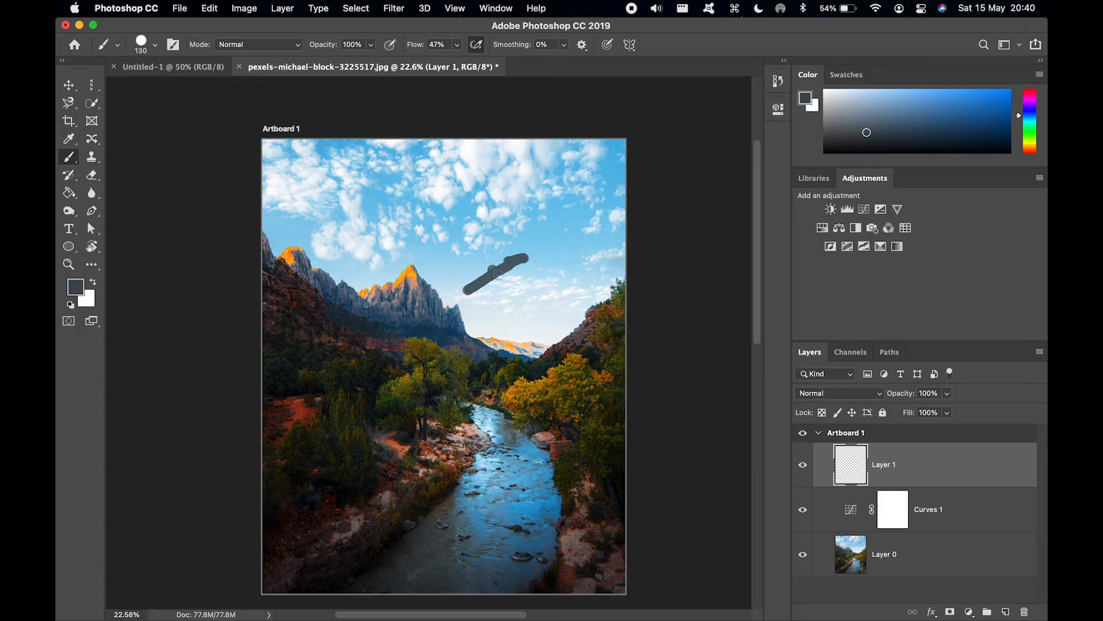
{"action": "mouse_move", "coordinate": [438, 277]}
{"action": "left_mouse_down"}
{"action": "mouse_move", "coordinate": [519, 231]}
{"action": "mouse_move", "coordinate": [542, 238]}
{"action": "left_mouse_up"}
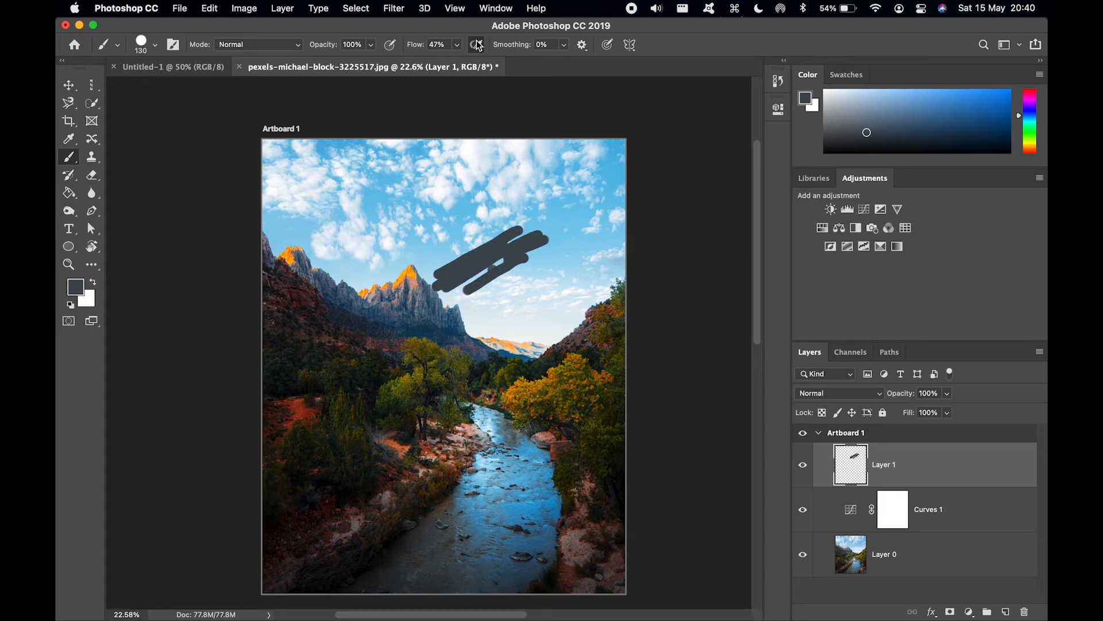
Step: Set the brush flow to 100%, paint a test stroke across the clouds, and undo the strokes on Layer 1
{"action": "left_click_drag", "start_coordinate": [414, 50], "coordinate": [630, 46]}
{"action": "left_click_drag", "start_coordinate": [416, 51], "coordinate": [419, 50]}
{"action": "mouse_move", "coordinate": [425, 204]}
{"action": "left_mouse_down"}
{"action": "mouse_move", "coordinate": [506, 151]}
{"action": "mouse_move", "coordinate": [411, 205]}
{"action": "mouse_move", "coordinate": [517, 271]}
{"action": "mouse_move", "coordinate": [589, 235]}
{"action": "left_mouse_up"}
{"action": "key", "text": "super+z"}
{"action": "key", "text": "super+z"}
{"action": "key", "text": "super+z"}
{"action": "key", "text": "super+z"}
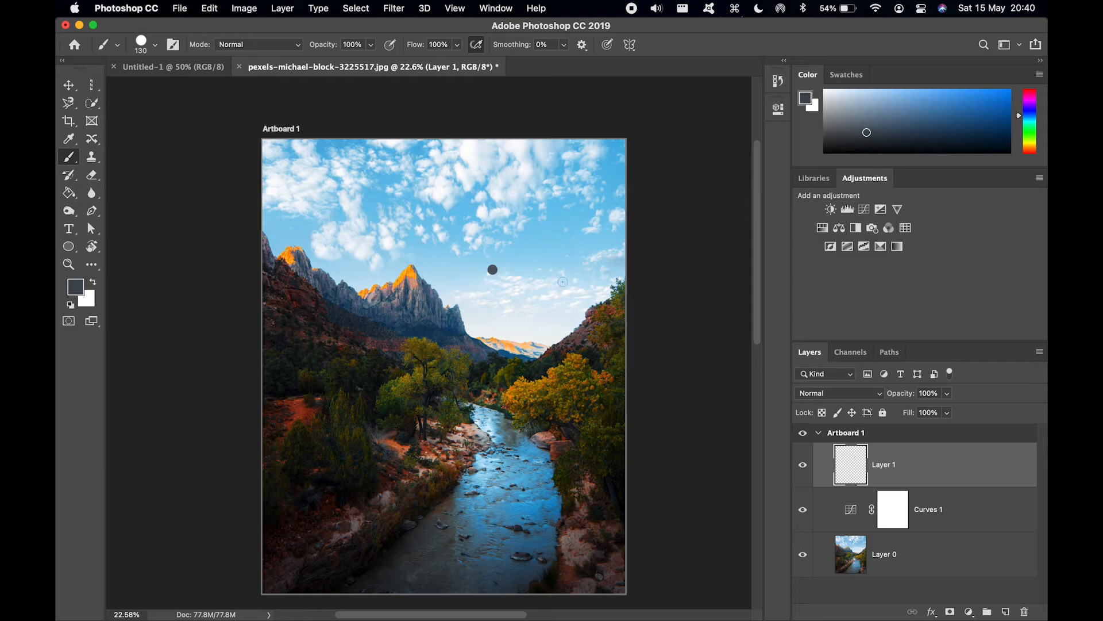
Step: Reset the colors to default black and white, and paint thick black strokes across the sky beside the central peak
{"action": "key", "text": "d"}
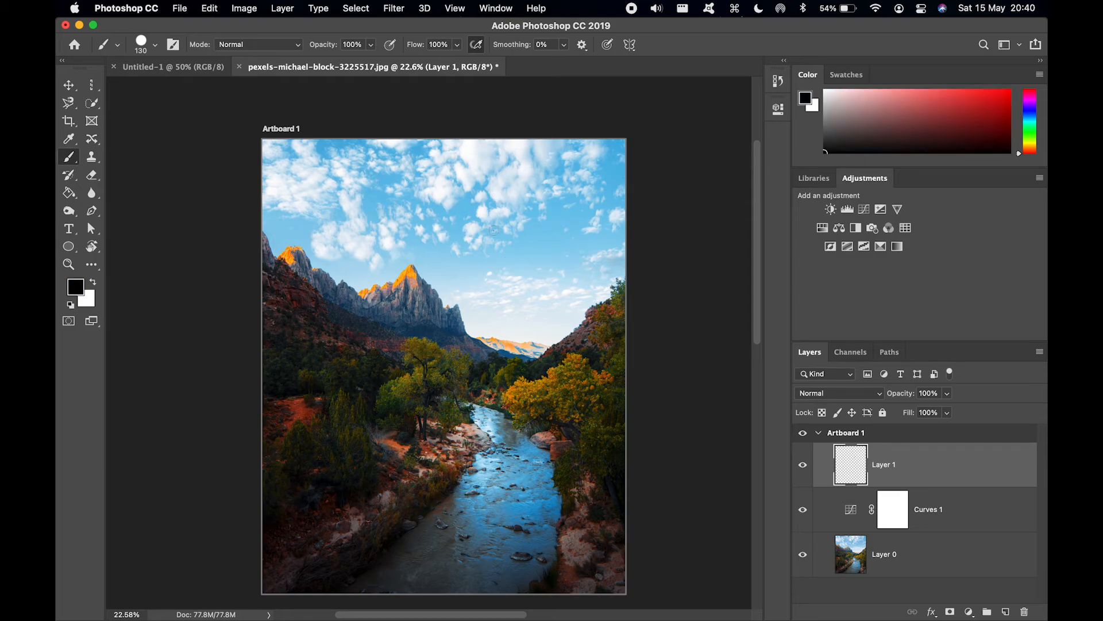
{"action": "mouse_move", "coordinate": [484, 258]}
{"action": "left_mouse_down"}
{"action": "mouse_move", "coordinate": [528, 238]}
{"action": "mouse_move", "coordinate": [436, 294]}
{"action": "mouse_move", "coordinate": [567, 241]}
{"action": "mouse_move", "coordinate": [446, 320]}
{"action": "mouse_move", "coordinate": [537, 257]}
{"action": "mouse_move", "coordinate": [500, 280]}
{"action": "mouse_move", "coordinate": [533, 267]}
{"action": "left_mouse_up"}
Step: Set the brush flow to 58%, scribble black loops over the upper clouds, and undo the scribble
{"action": "left_click_drag", "start_coordinate": [421, 47], "coordinate": [388, 46]}
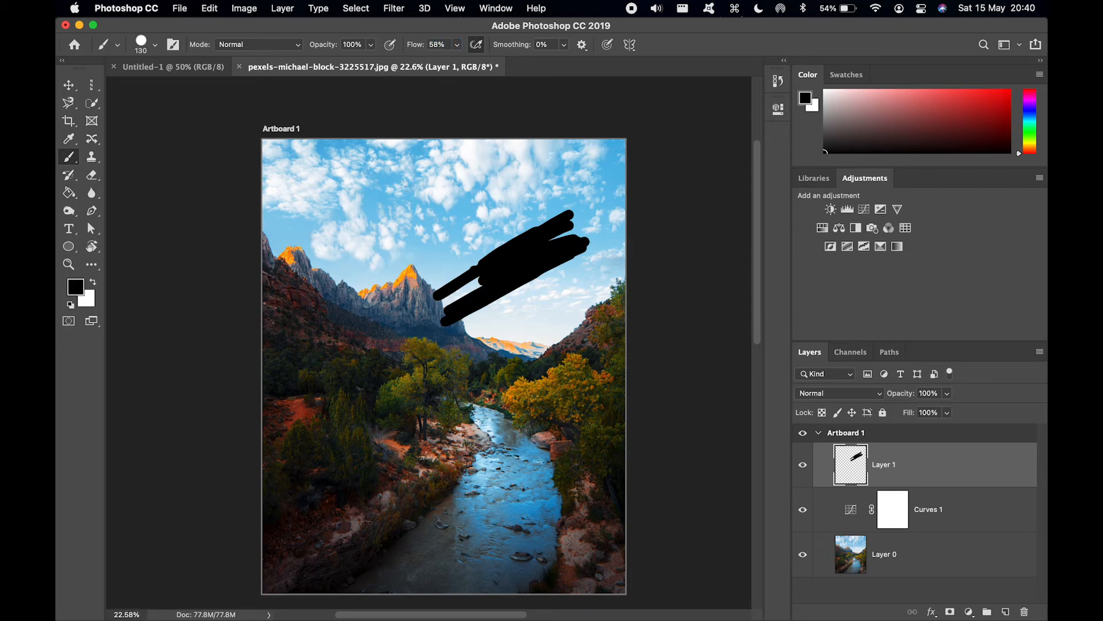
{"action": "mouse_move", "coordinate": [413, 187]}
{"action": "left_mouse_down"}
{"action": "mouse_move", "coordinate": [377, 189]}
{"action": "mouse_move", "coordinate": [405, 197]}
{"action": "mouse_move", "coordinate": [382, 199]}
{"action": "left_mouse_up"}
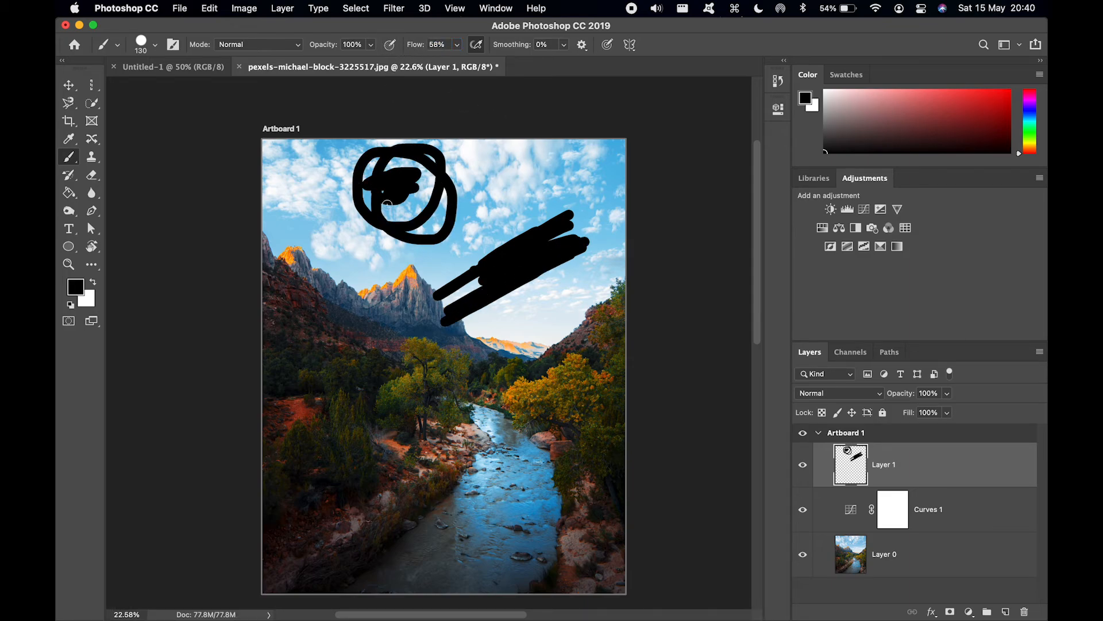
{"action": "scroll", "coordinate": [429, 343], "scroll_direction": "up", "scroll_amount": 5}
{"action": "scroll", "coordinate": [387, 200], "scroll_direction": "up", "scroll_amount": 10}
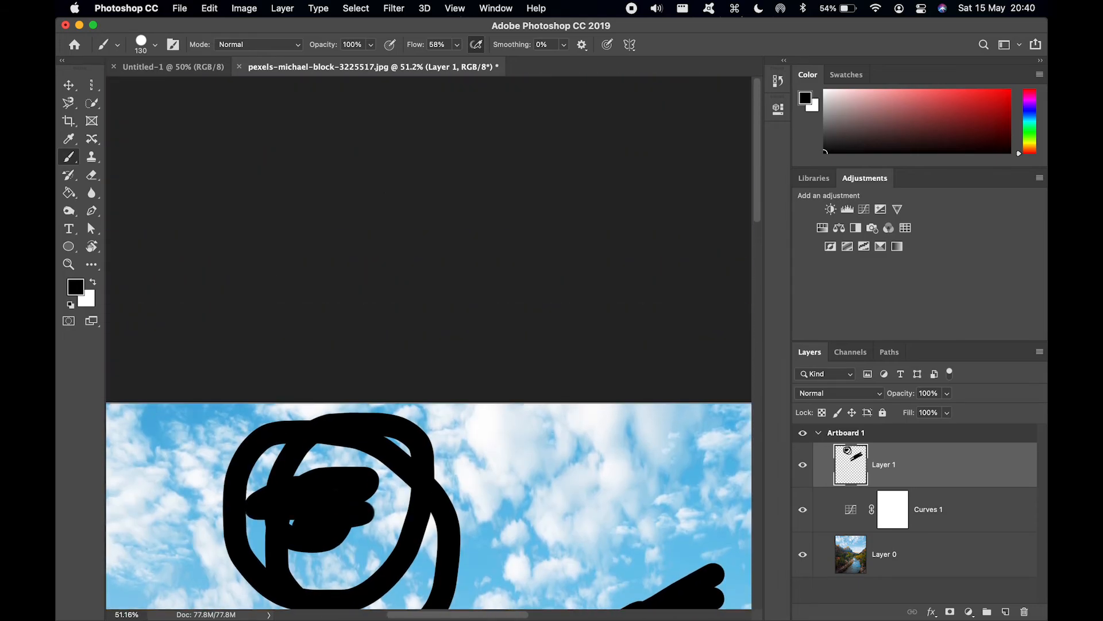
{"action": "scroll", "coordinate": [386, 198], "scroll_direction": "down", "scroll_amount": 5}
{"action": "key", "text": "super+z"}
Step: Paint several short separate black strokes over the clouds at 58% flow, and undo them
{"action": "left_click_drag", "start_coordinate": [380, 284], "coordinate": [460, 243]}
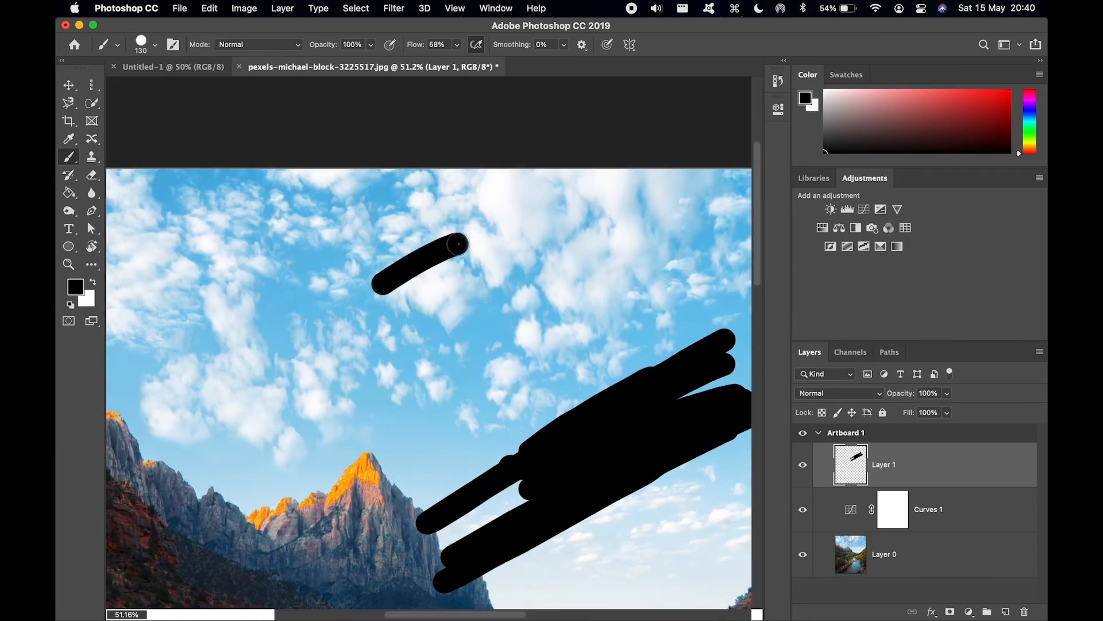
{"action": "left_click_drag", "start_coordinate": [430, 343], "coordinate": [481, 303]}
{"action": "left_click_drag", "start_coordinate": [539, 336], "coordinate": [644, 229]}
{"action": "left_click_drag", "start_coordinate": [578, 340], "coordinate": [596, 316]}
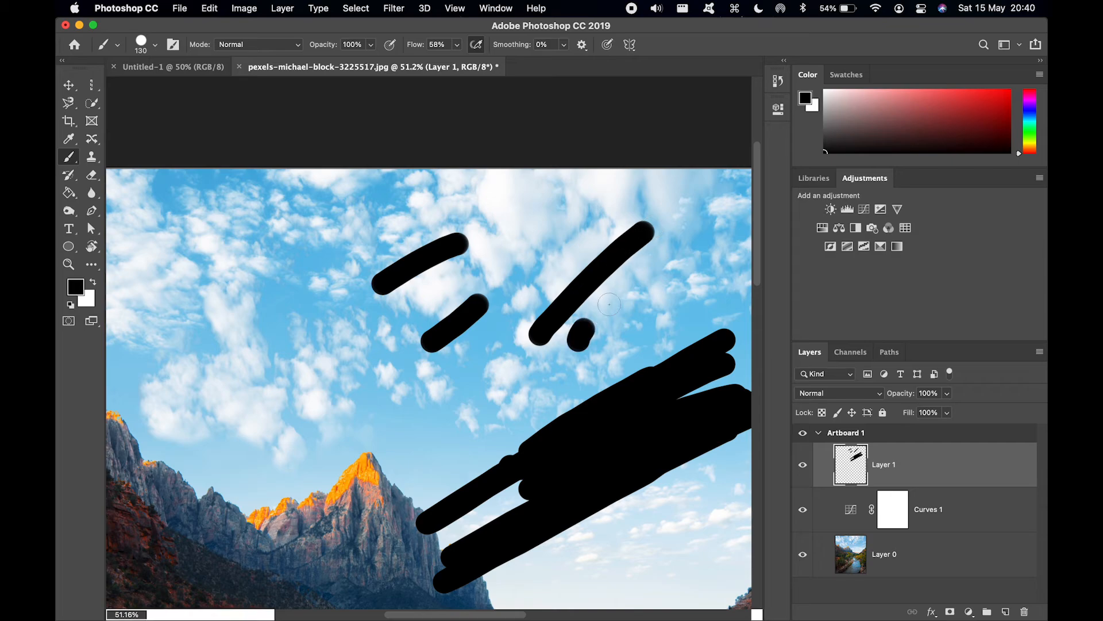
{"action": "scroll", "coordinate": [522, 274], "scroll_direction": "right", "scroll_amount": 2}
{"action": "left_click_drag", "start_coordinate": [257, 285], "coordinate": [264, 265]}
{"action": "key", "text": "super+z"}
{"action": "key", "text": "super+z"}
{"action": "key", "text": "super+z"}
{"action": "key", "text": "super+z"}
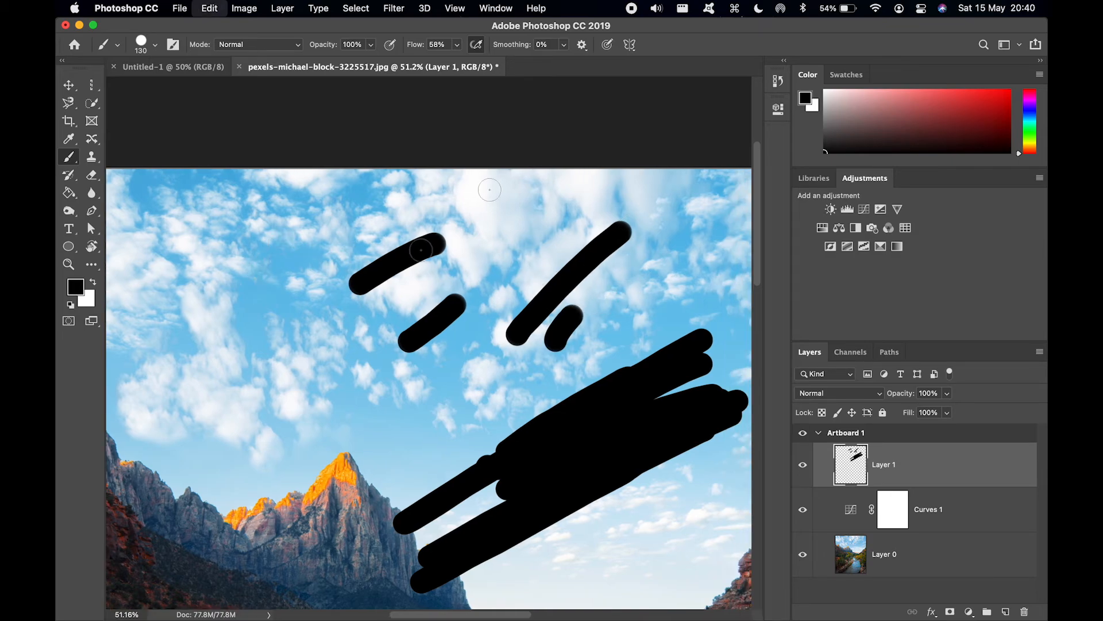
{"action": "key", "text": "super+z"}
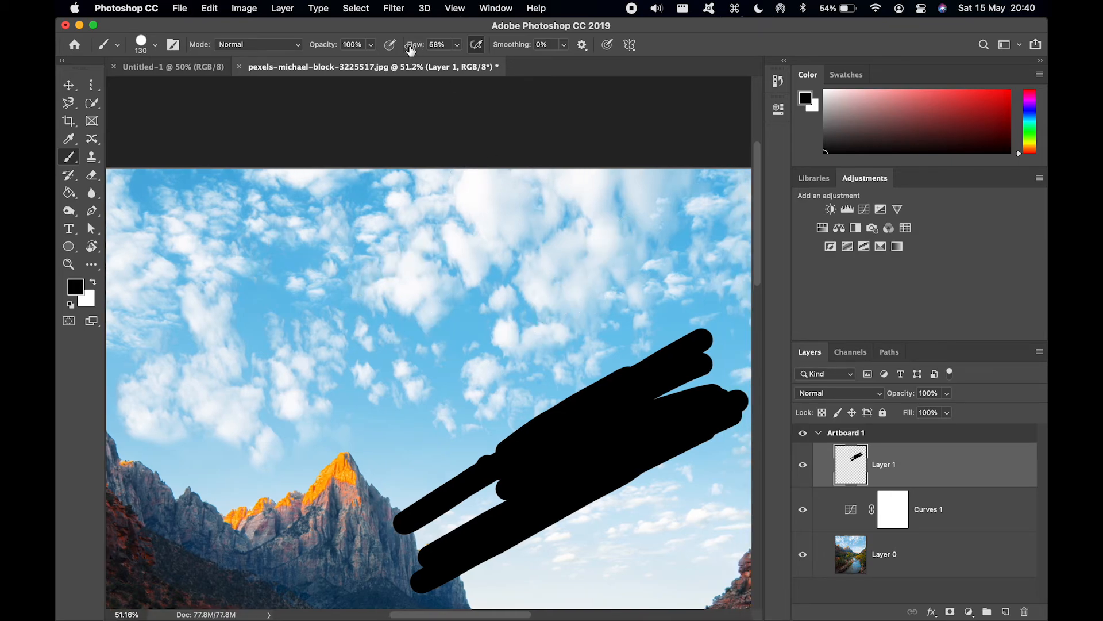
Step: Set the brush flow to 10% and paint several soft-looking black strokes over the clouds, building one up with repeated passes
{"action": "left_click_drag", "start_coordinate": [411, 49], "coordinate": [375, 49]}
{"action": "left_click_drag", "start_coordinate": [346, 355], "coordinate": [478, 262]}
{"action": "left_click_drag", "start_coordinate": [407, 421], "coordinate": [504, 340]}
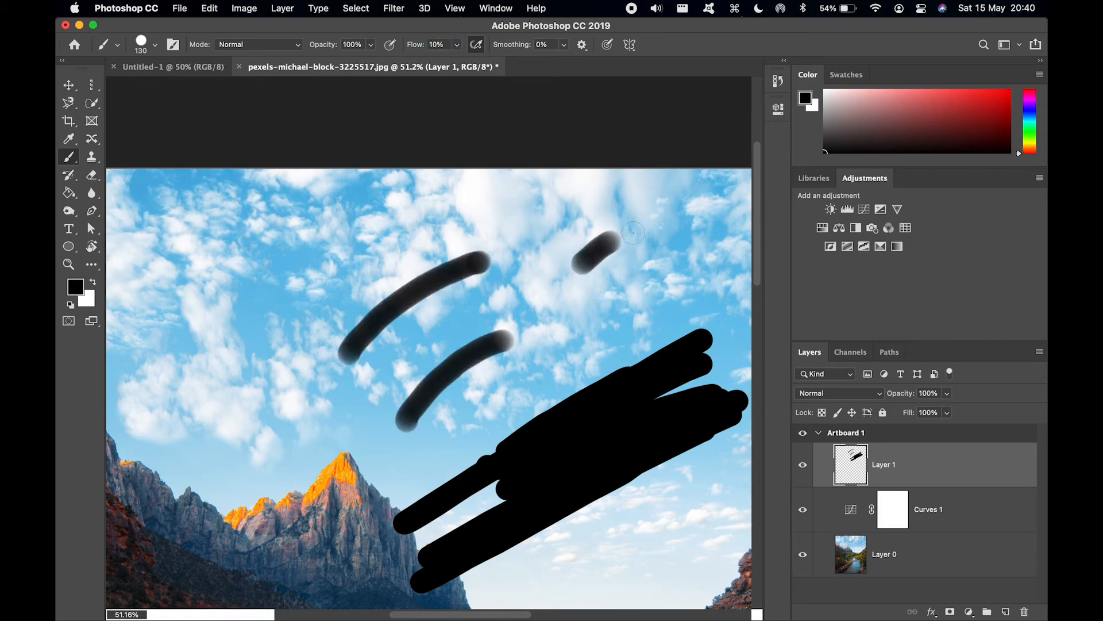
{"action": "scroll", "coordinate": [638, 233], "scroll_direction": "left", "scroll_amount": 10}
{"action": "scroll", "coordinate": [638, 233], "scroll_direction": "down", "scroll_amount": 2}
{"action": "mouse_move", "coordinate": [503, 255]}
{"action": "left_mouse_down"}
{"action": "mouse_move", "coordinate": [457, 290]}
{"action": "mouse_move", "coordinate": [492, 271]}
{"action": "left_mouse_up"}
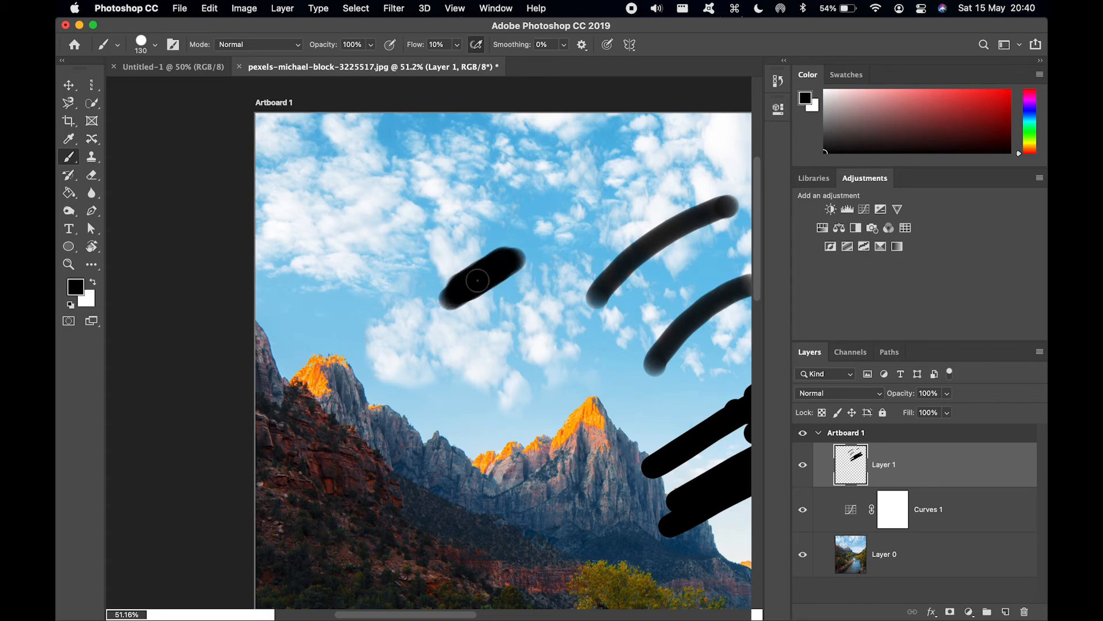
Step: Undo all the black brush strokes in the sky and delete the empty Layer 1
{"action": "key", "text": "super+z"}
{"action": "key", "text": "super+z"}
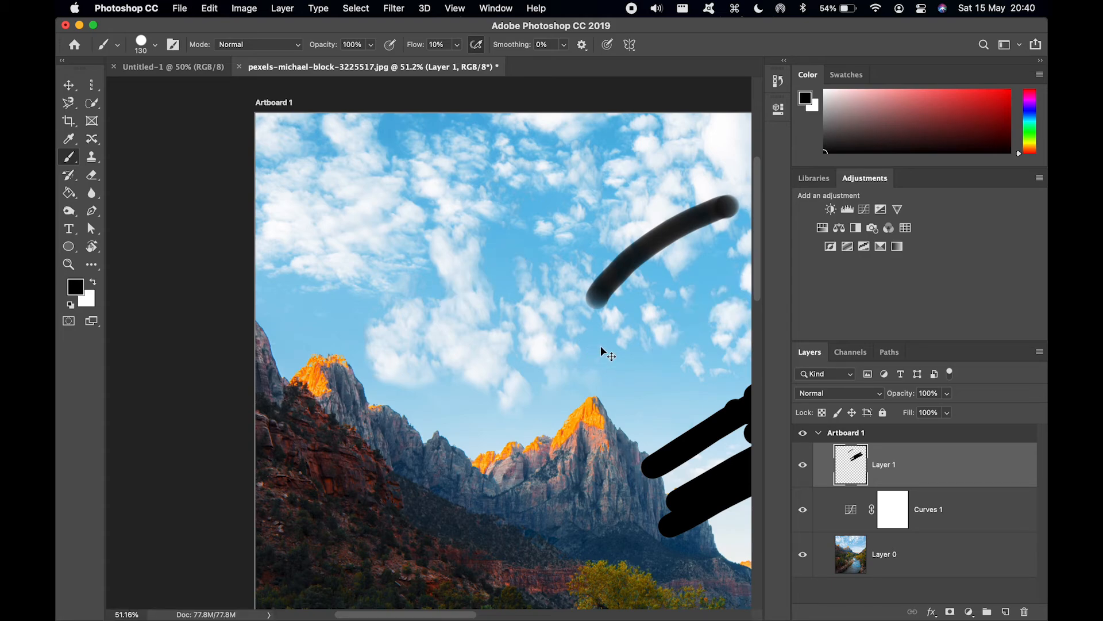
{"action": "key", "text": "super+z"}
{"action": "scroll", "coordinate": [601, 346], "scroll_direction": "right", "scroll_amount": 10}
{"action": "key", "text": "super+z"}
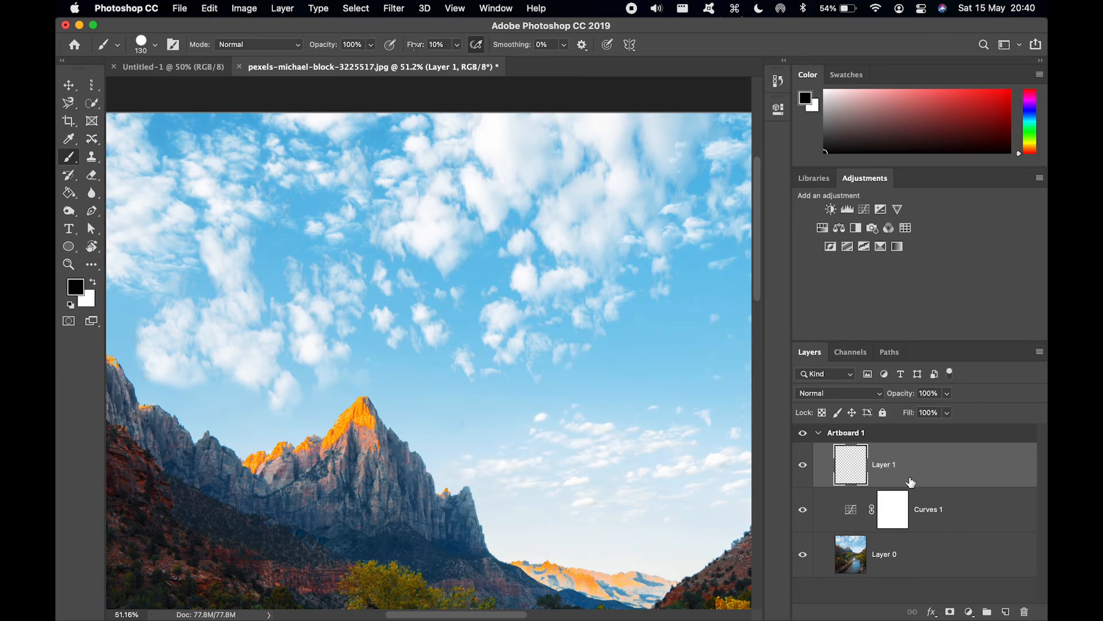
{"action": "key", "text": "BackSpace"}
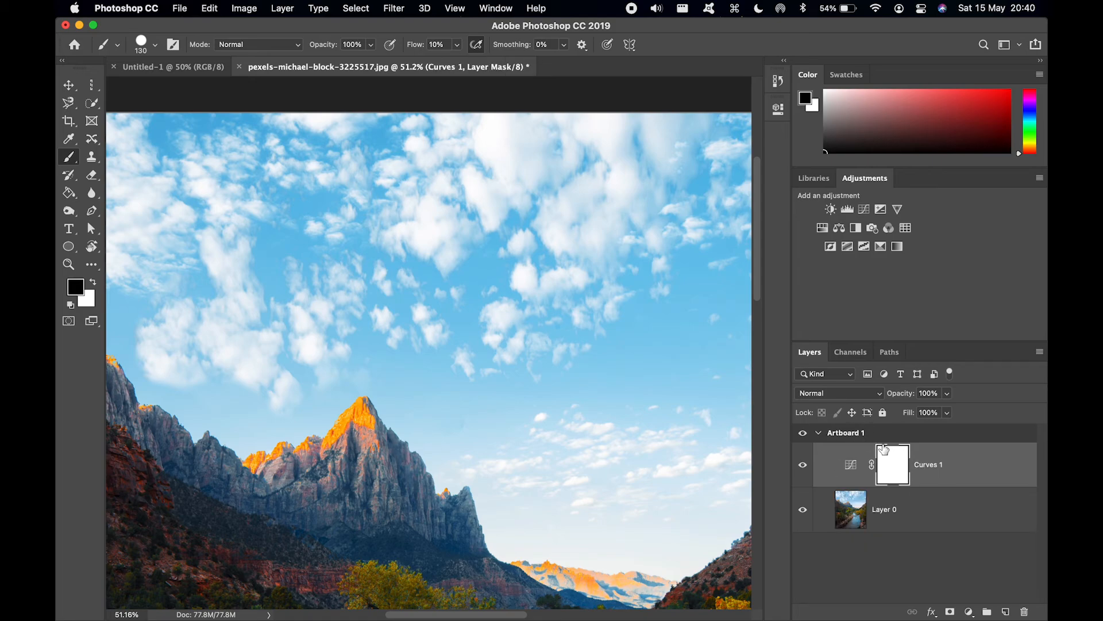
Step: Enlarge the brush to a diameter of 943 px and lower its hardness
{"action": "scroll", "coordinate": [452, 236], "scroll_direction": "down", "scroll_amount": 5}
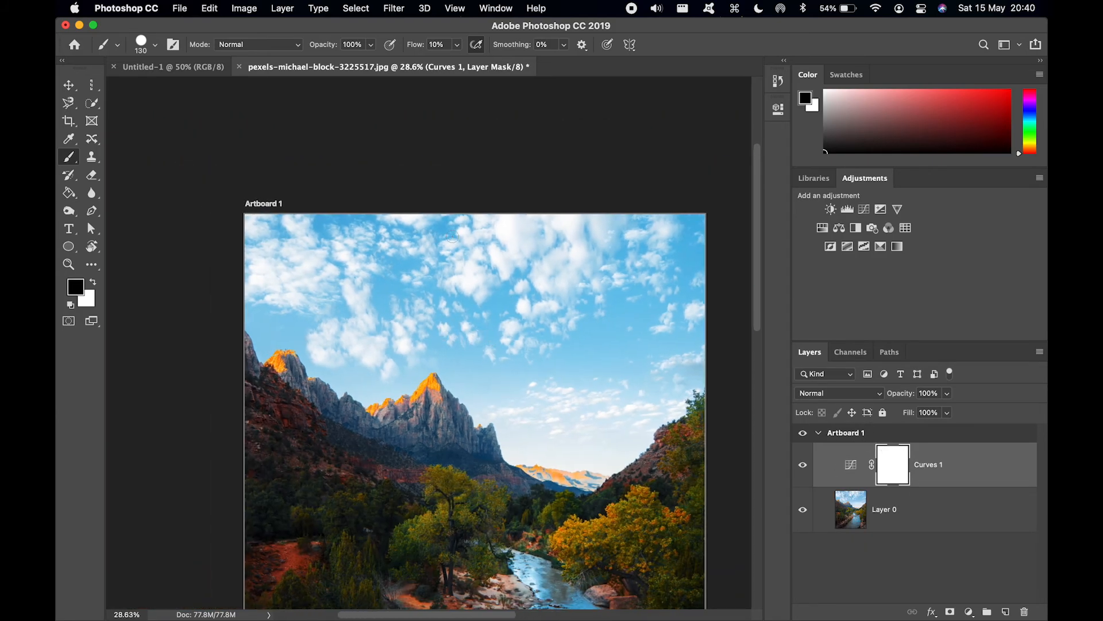
{"action": "left_click", "coordinate": [326, 251], "text": "ctrl+alt"}
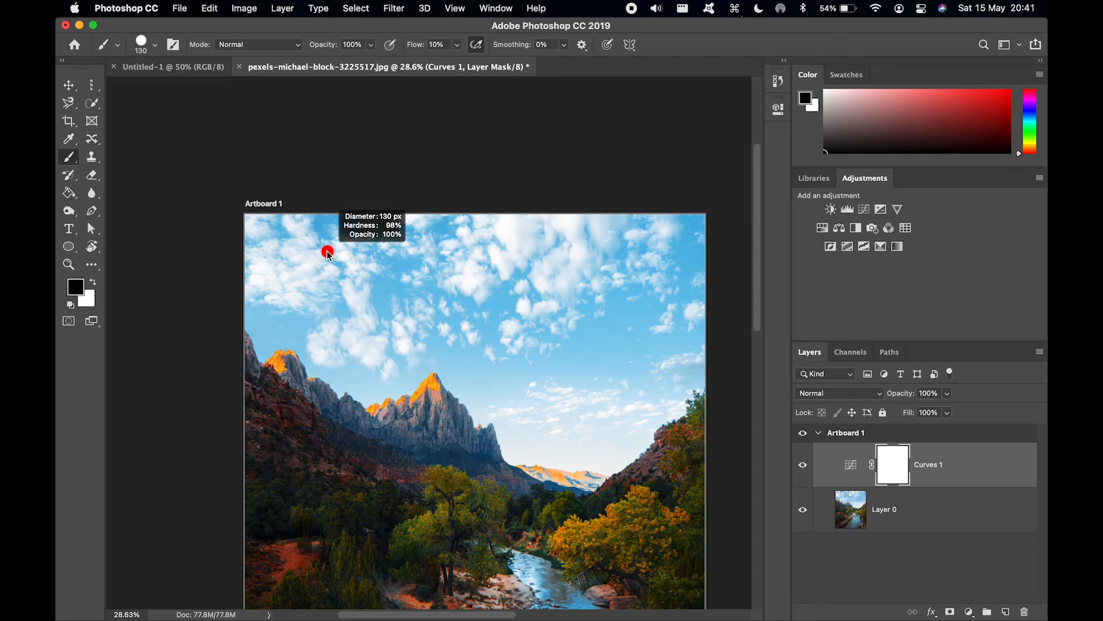
{"action": "mouse_move", "coordinate": [327, 253]}
{"action": "left_mouse_down"}
{"action": "mouse_move", "coordinate": [608, 295]}
{"action": "mouse_move", "coordinate": [254, 270]}
{"action": "mouse_move", "coordinate": [346, 280]}
{"action": "mouse_move", "coordinate": [337, 132]}
{"action": "mouse_move", "coordinate": [347, 12]}
{"action": "mouse_move", "coordinate": [399, 418]}
{"action": "mouse_move", "coordinate": [414, 212]}
{"action": "left_mouse_up"}
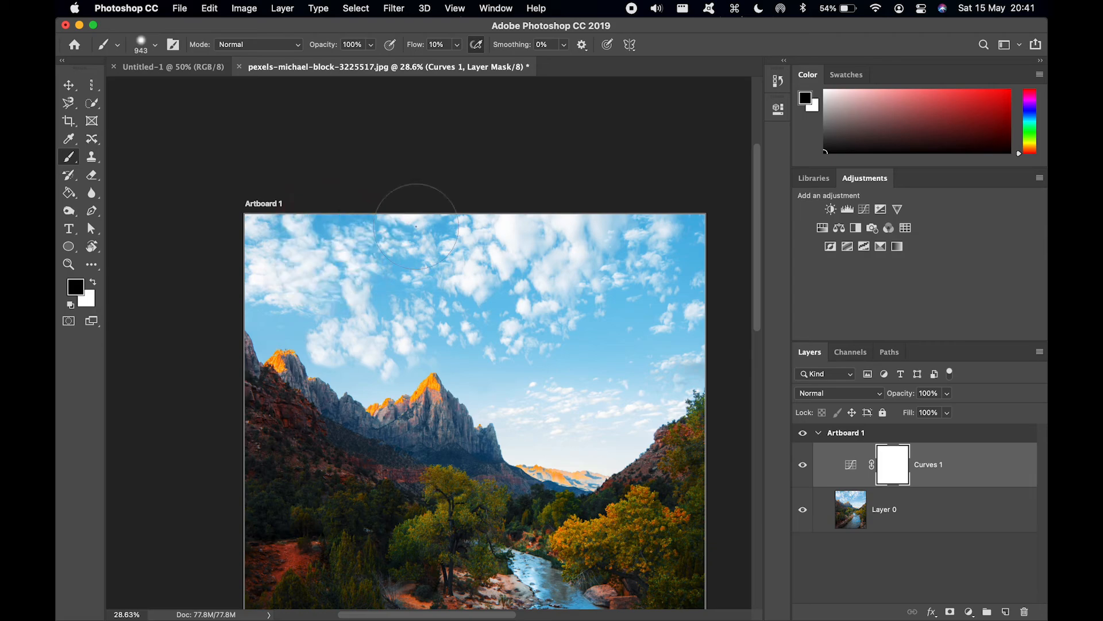
Step: Add a new empty layer above Curves 1 and raise the brush hardness
{"action": "left_click", "coordinate": [1006, 611]}
{"action": "left_click_drag", "start_coordinate": [388, 358], "coordinate": [422, 581]}
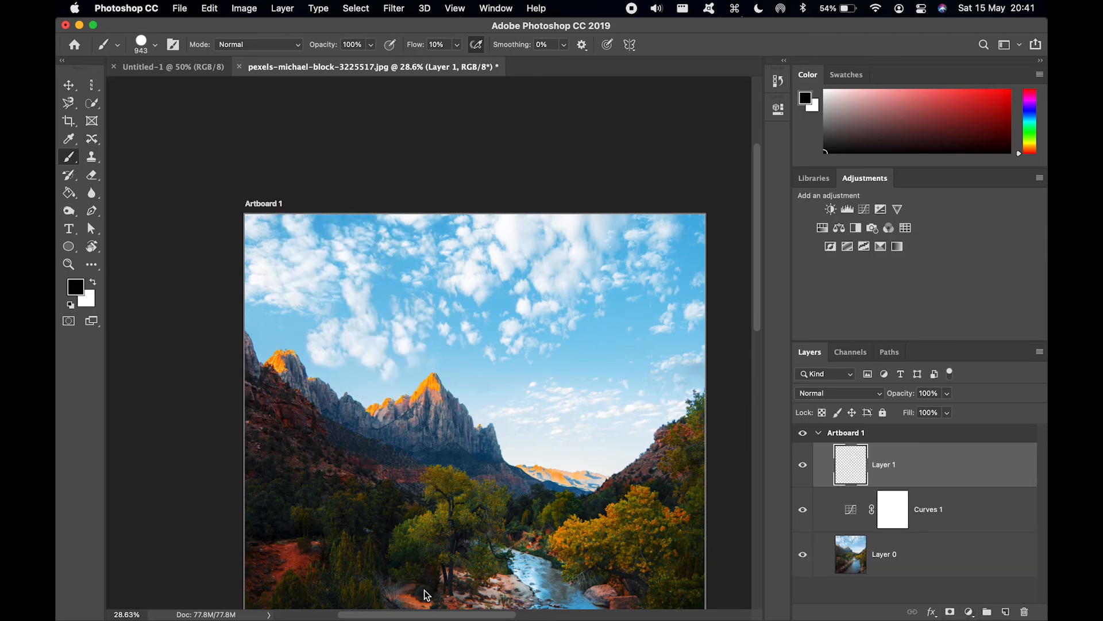
Step: Raise the brush flow to 100% and paint a hard-edged black patch over the clouds on Layer 1
{"action": "mouse_move", "coordinate": [369, 259]}
{"action": "left_mouse_down"}
{"action": "mouse_move", "coordinate": [413, 284]}
{"action": "mouse_move", "coordinate": [603, 321]}
{"action": "mouse_move", "coordinate": [474, 407]}
{"action": "mouse_move", "coordinate": [543, 344]}
{"action": "left_mouse_up"}
{"action": "key", "text": "super+z"}
{"action": "left_click_drag", "start_coordinate": [415, 44], "coordinate": [567, 44]}
{"action": "mouse_move", "coordinate": [391, 336]}
{"action": "left_mouse_down"}
{"action": "mouse_move", "coordinate": [420, 313]}
{"action": "mouse_move", "coordinate": [368, 331]}
{"action": "mouse_move", "coordinate": [428, 326]}
{"action": "left_mouse_up"}
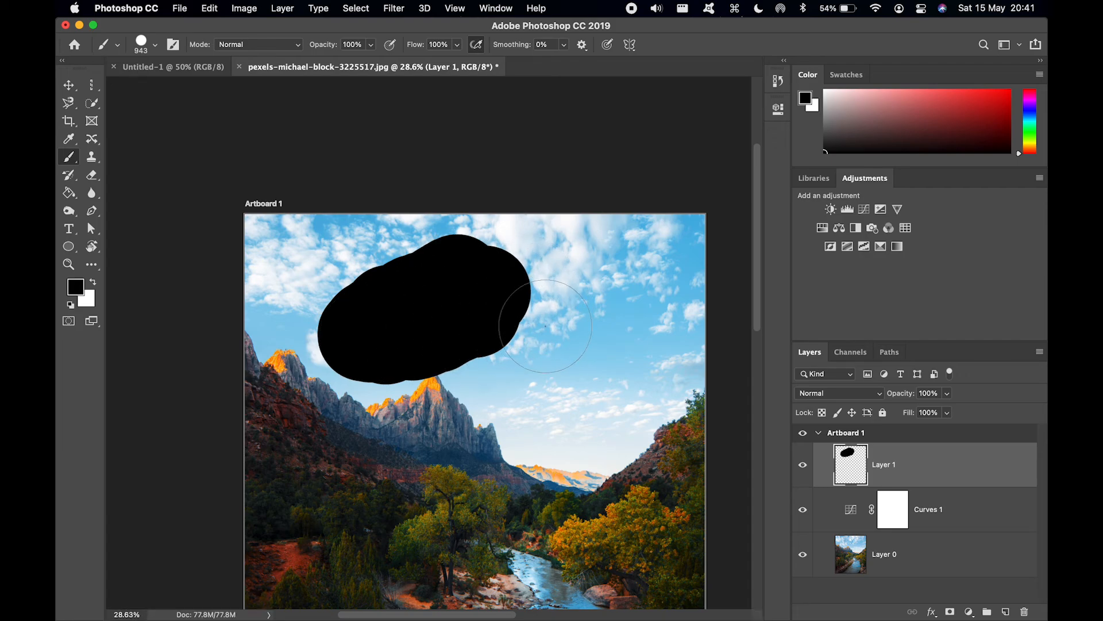
Step: Lower the brush hardness, paint a soft-edged black spot beside the black patch, and undo all the strokes
{"action": "mouse_move", "coordinate": [598, 311]}
{"action": "left_mouse_down"}
{"action": "mouse_move", "coordinate": [600, 382]}
{"action": "mouse_move", "coordinate": [584, 338]}
{"action": "mouse_move", "coordinate": [590, 355]}
{"action": "left_mouse_up"}
{"action": "mouse_move", "coordinate": [710, 251]}
{"action": "left_mouse_down"}
{"action": "mouse_move", "coordinate": [559, 271]}
{"action": "mouse_move", "coordinate": [511, 404]}
{"action": "mouse_move", "coordinate": [534, 491]}
{"action": "mouse_move", "coordinate": [435, 426]}
{"action": "mouse_move", "coordinate": [623, 330]}
{"action": "left_mouse_up"}
{"action": "key", "text": "super+z"}
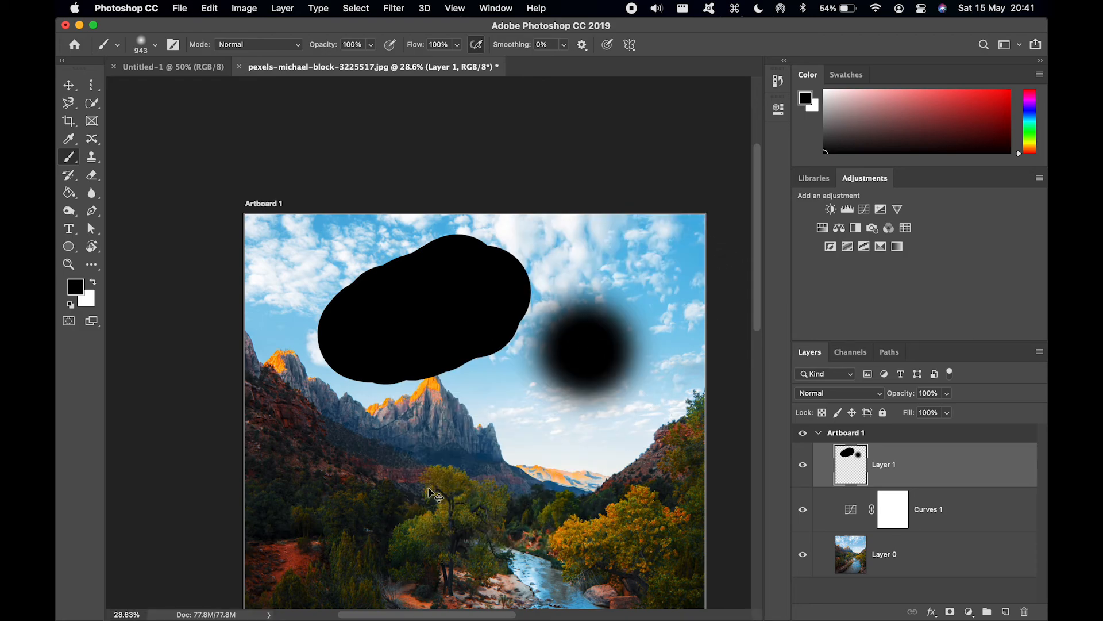
{"action": "key", "text": "super+z"}
{"action": "key", "text": "super+z"}
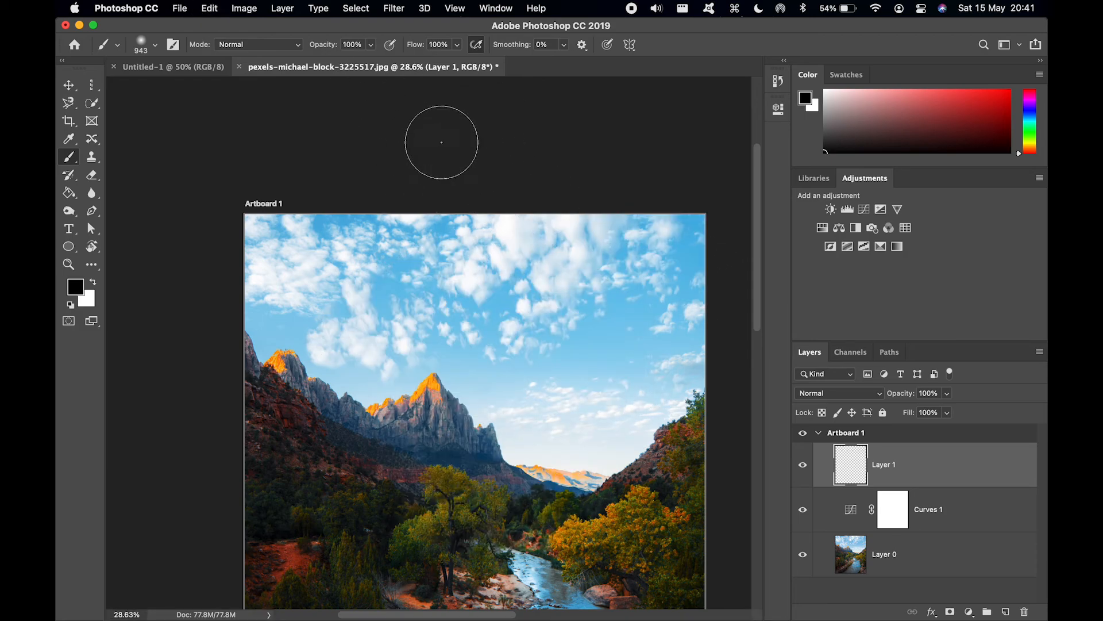
Step: Try painting black over the small sunlit peak and the surrounding sky with the 943 px soft brush, and undo it
{"action": "scroll", "coordinate": [317, 358], "scroll_direction": "up", "scroll_amount": 5}
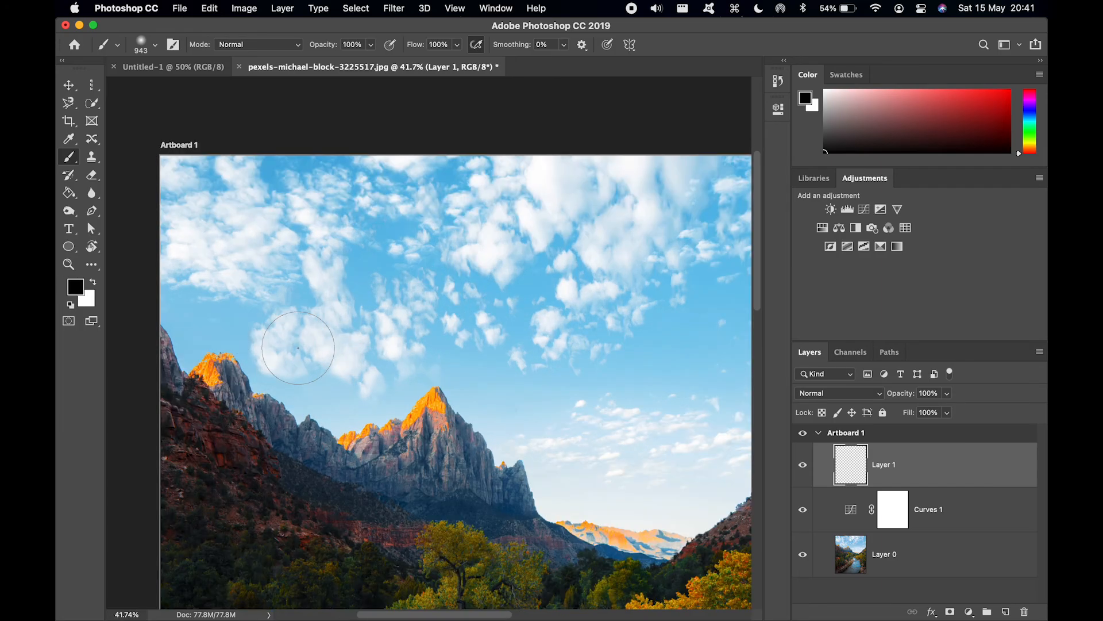
{"action": "scroll", "coordinate": [298, 348], "scroll_direction": "up", "scroll_amount": 5}
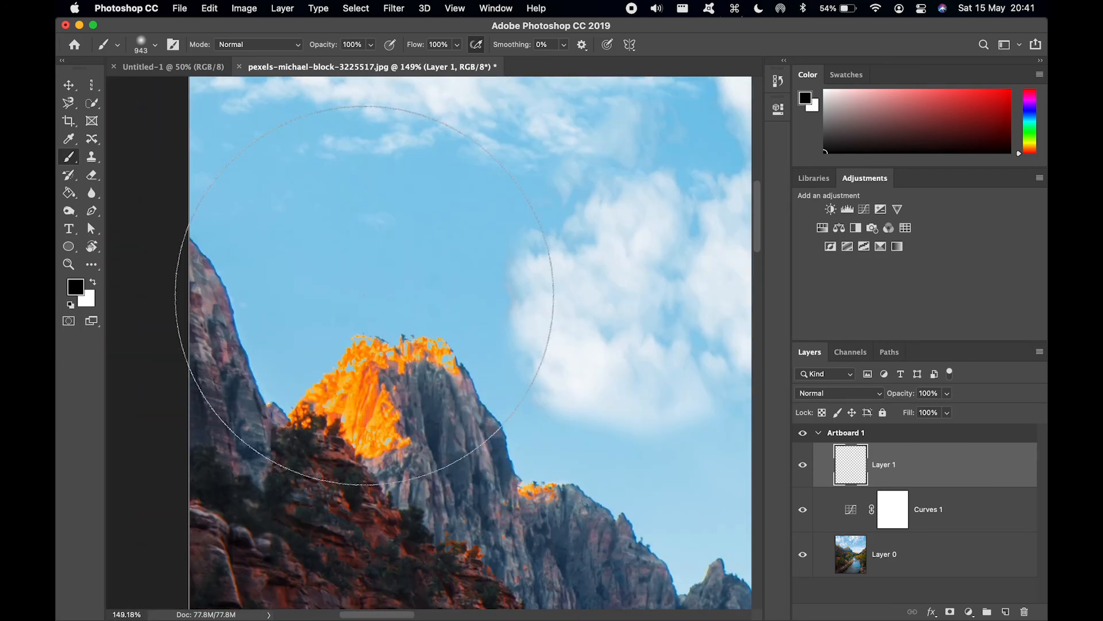
{"action": "mouse_move", "coordinate": [403, 256]}
{"action": "left_mouse_down"}
{"action": "mouse_move", "coordinate": [604, 308]}
{"action": "mouse_move", "coordinate": [51, 224]}
{"action": "mouse_move", "coordinate": [369, 431]}
{"action": "left_mouse_up"}
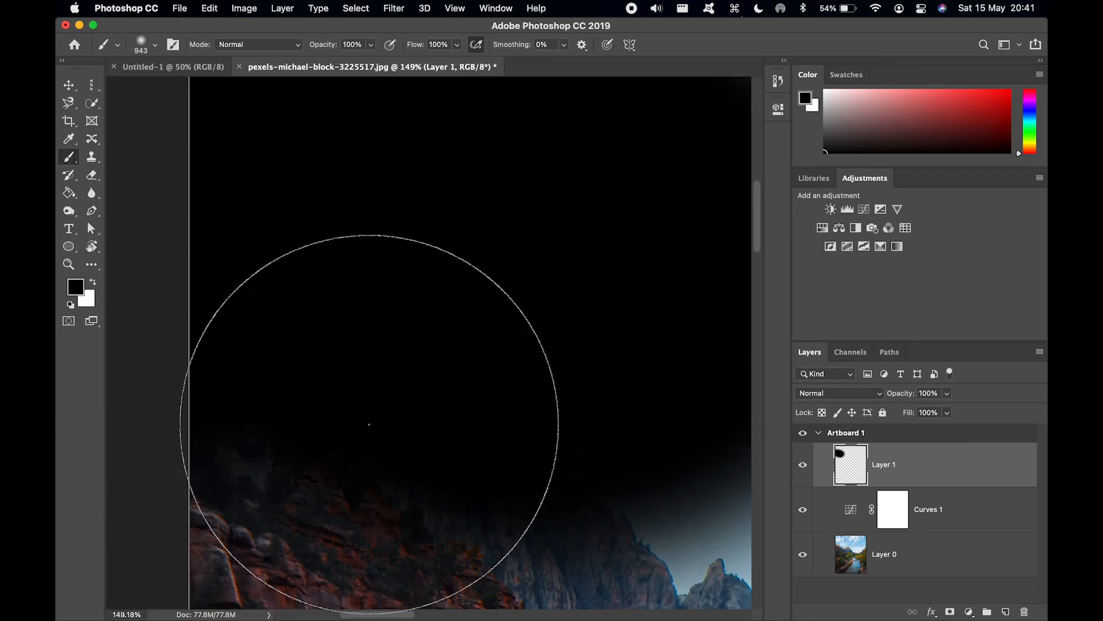
{"action": "key", "text": "super+z"}
Step: Reduce the brush to 190 px, paint a soft black stroke along the ridge and back across the sky, and undo it
{"action": "mouse_move", "coordinate": [465, 359]}
{"action": "left_mouse_down"}
{"action": "mouse_move", "coordinate": [154, 309]}
{"action": "mouse_move", "coordinate": [395, 345]}
{"action": "left_mouse_up"}
{"action": "left_click_drag", "start_coordinate": [436, 362], "coordinate": [3, 356]}
{"action": "mouse_move", "coordinate": [291, 373]}
{"action": "left_mouse_down"}
{"action": "mouse_move", "coordinate": [322, 343]}
{"action": "mouse_move", "coordinate": [289, 400]}
{"action": "mouse_move", "coordinate": [317, 372]}
{"action": "left_mouse_up"}
{"action": "left_click_drag", "start_coordinate": [318, 375], "coordinate": [367, 372]}
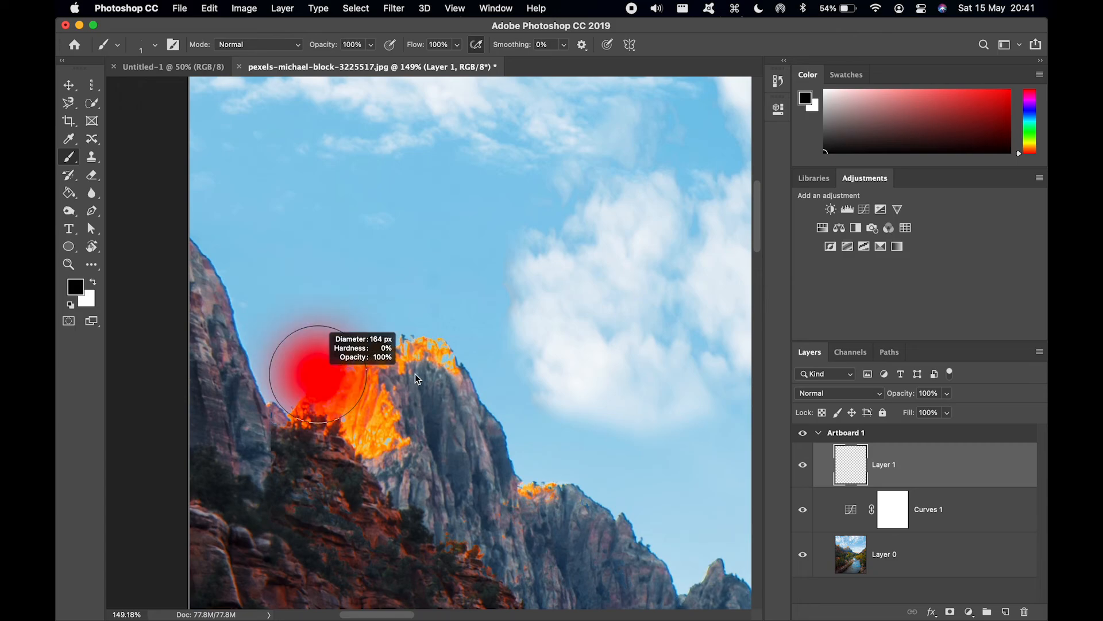
{"action": "mouse_move", "coordinate": [288, 320]}
{"action": "left_mouse_down"}
{"action": "mouse_move", "coordinate": [343, 260]}
{"action": "mouse_move", "coordinate": [308, 290]}
{"action": "mouse_move", "coordinate": [401, 261]}
{"action": "mouse_move", "coordinate": [514, 320]}
{"action": "mouse_move", "coordinate": [596, 420]}
{"action": "mouse_move", "coordinate": [641, 253]}
{"action": "mouse_move", "coordinate": [442, 132]}
{"action": "mouse_move", "coordinate": [233, 137]}
{"action": "mouse_move", "coordinate": [200, 199]}
{"action": "mouse_move", "coordinate": [234, 209]}
{"action": "left_mouse_up"}
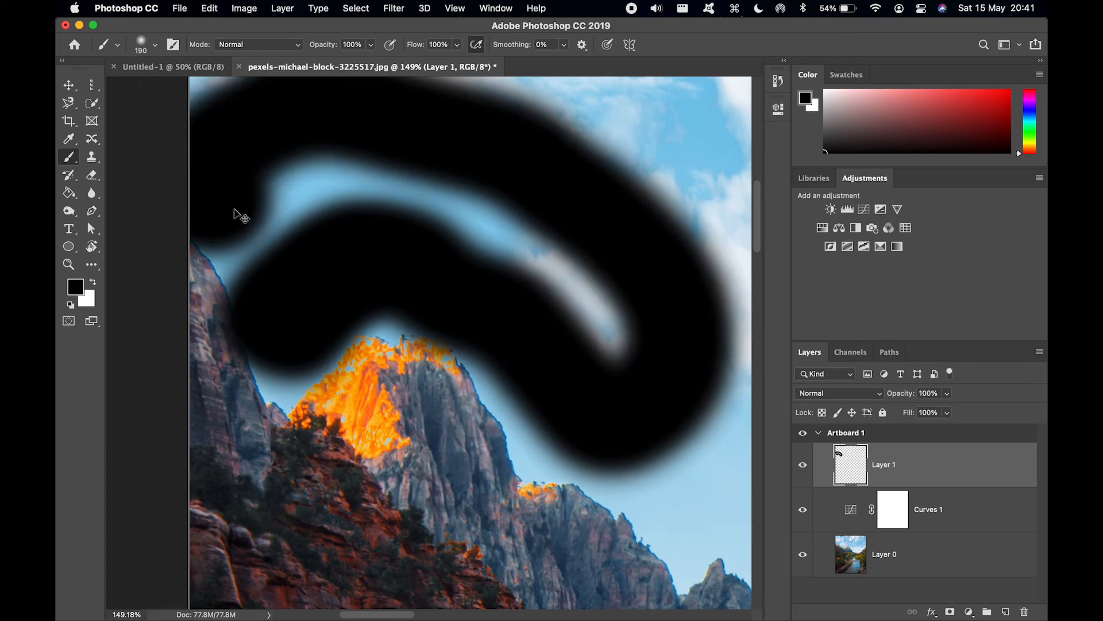
{"action": "key", "text": "super+z"}
Step: Raise the brush hardness, paint a hard-edged black stroke beside the sunlit peak, and undo it
{"action": "left_click_drag", "start_coordinate": [337, 178], "coordinate": [343, 504]}
{"action": "mouse_move", "coordinate": [293, 292]}
{"action": "left_mouse_down"}
{"action": "mouse_move", "coordinate": [248, 185]}
{"action": "mouse_move", "coordinate": [302, 291]}
{"action": "mouse_move", "coordinate": [227, 184]}
{"action": "mouse_move", "coordinate": [337, 320]}
{"action": "left_mouse_up"}
{"action": "key", "text": "super+z"}
Step: Undo back past the creation of the empty Layer 1, leaving the Curves 1 mask active
{"action": "scroll", "coordinate": [422, 403], "scroll_direction": "down", "scroll_amount": 10}
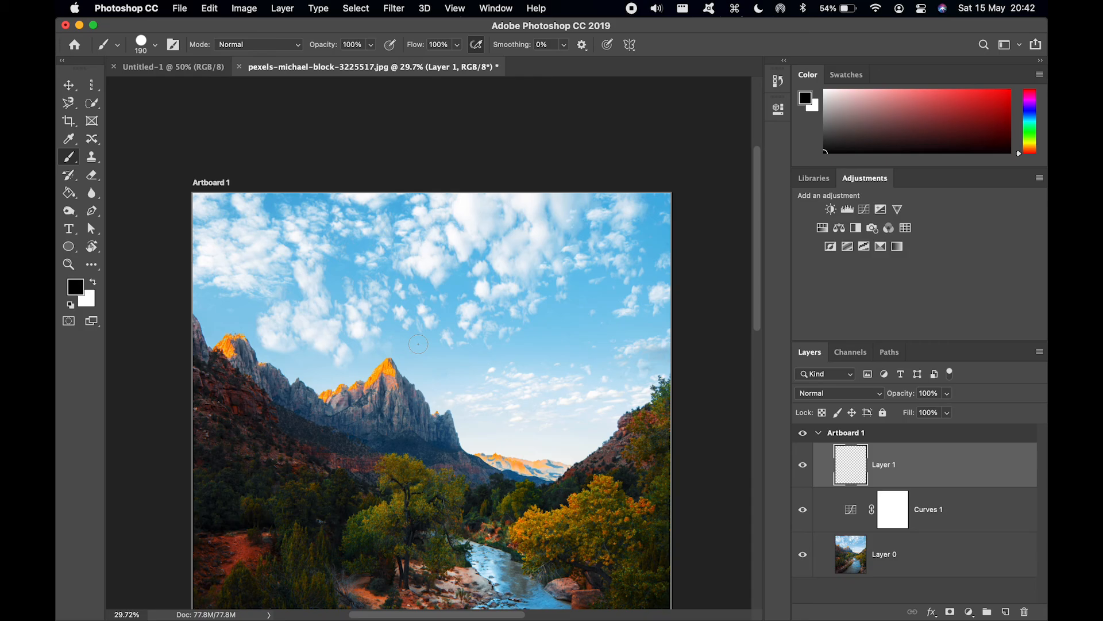
{"action": "key", "text": "super+z"}
{"action": "key", "text": "super+z"}
{"action": "key", "text": "super+z"}
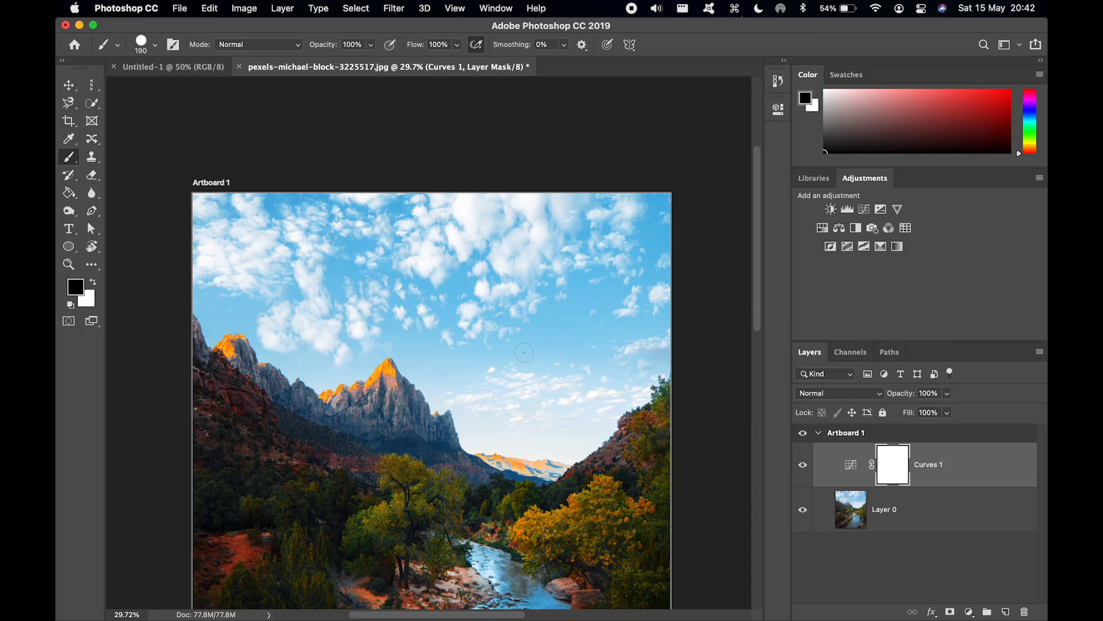
Step: Set the brush flow to 10% and paint black over the sky on the Curves 1 mask with a soft 1429 px brush
{"action": "scroll", "coordinate": [524, 352], "scroll_direction": "up", "scroll_amount": 3}
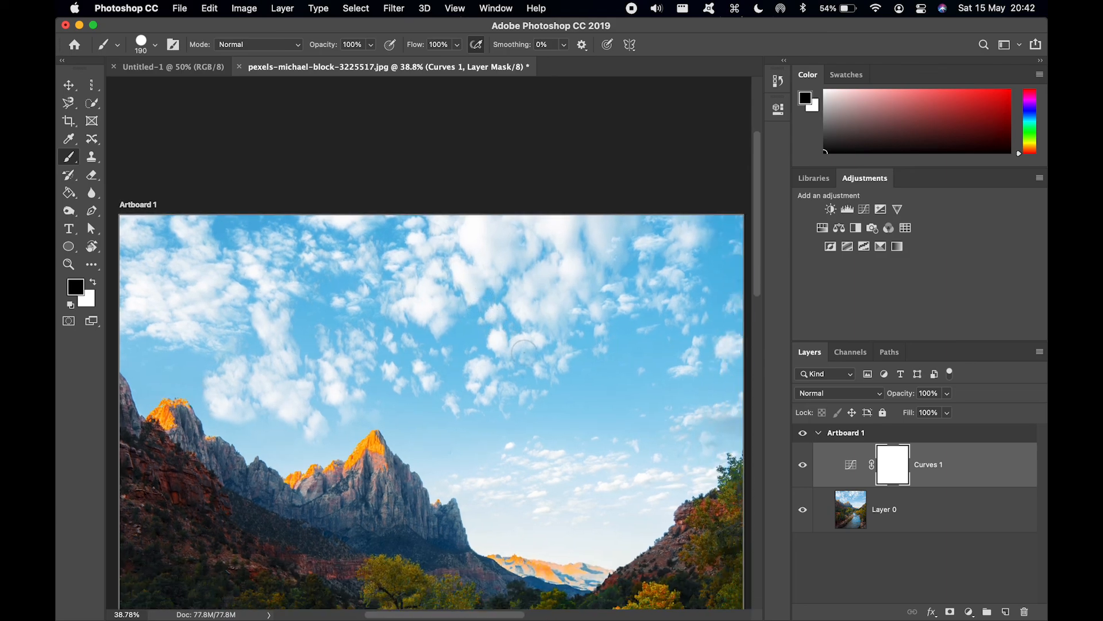
{"action": "scroll", "coordinate": [525, 353], "scroll_direction": "right", "scroll_amount": 3}
{"action": "left_click", "coordinate": [441, 46]}
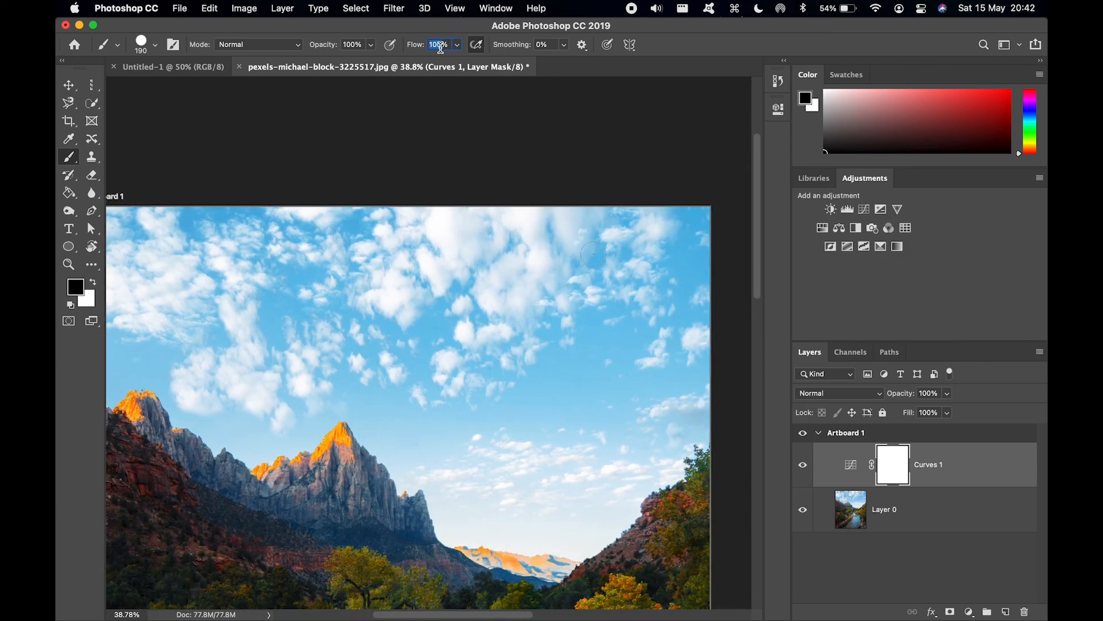
{"action": "type", "text": "10"}
{"action": "key", "text": "Return"}
{"action": "key", "text": "super+minus"}
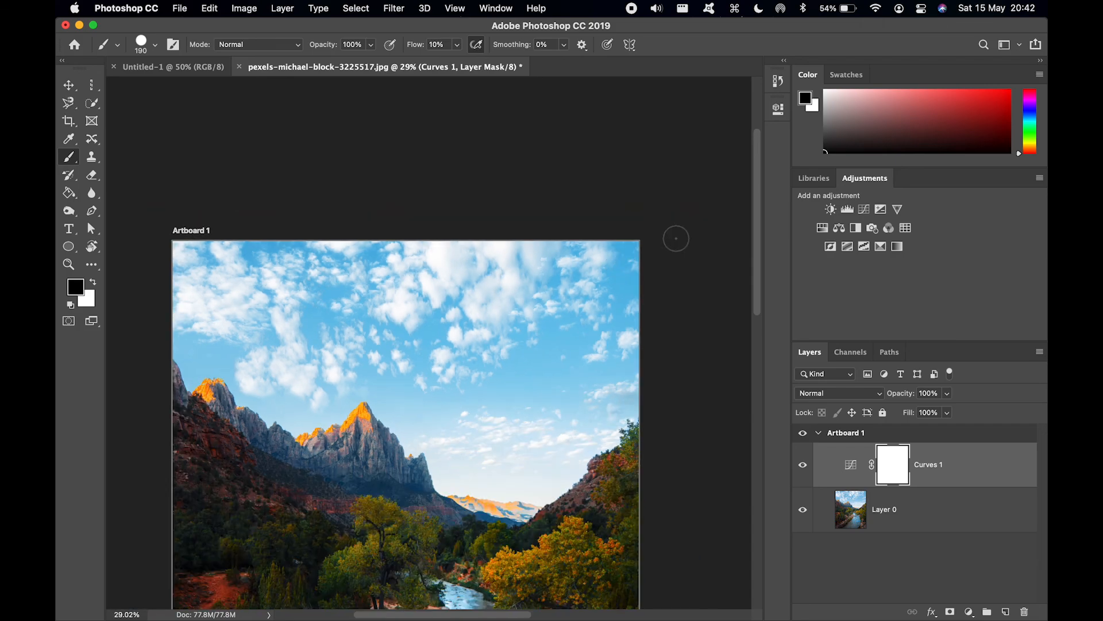
{"action": "left_click_drag", "start_coordinate": [428, 330], "coordinate": [539, 333]}
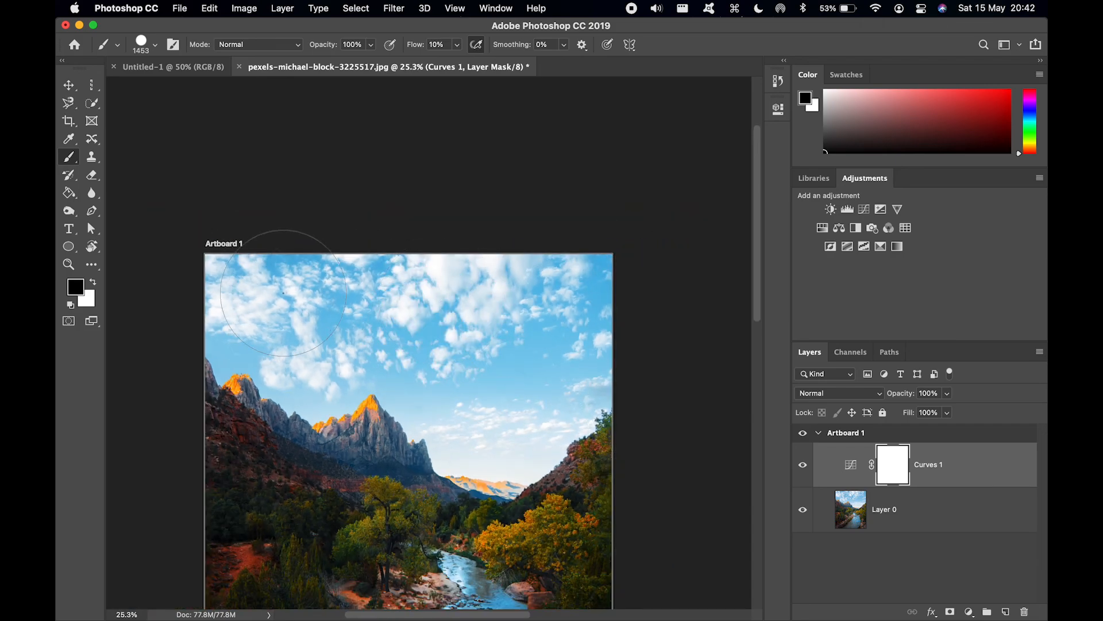
{"action": "mouse_move", "coordinate": [390, 294]}
{"action": "left_mouse_down"}
{"action": "mouse_move", "coordinate": [415, 101]}
{"action": "mouse_move", "coordinate": [419, 136]}
{"action": "mouse_move", "coordinate": [420, 42]}
{"action": "left_mouse_up"}
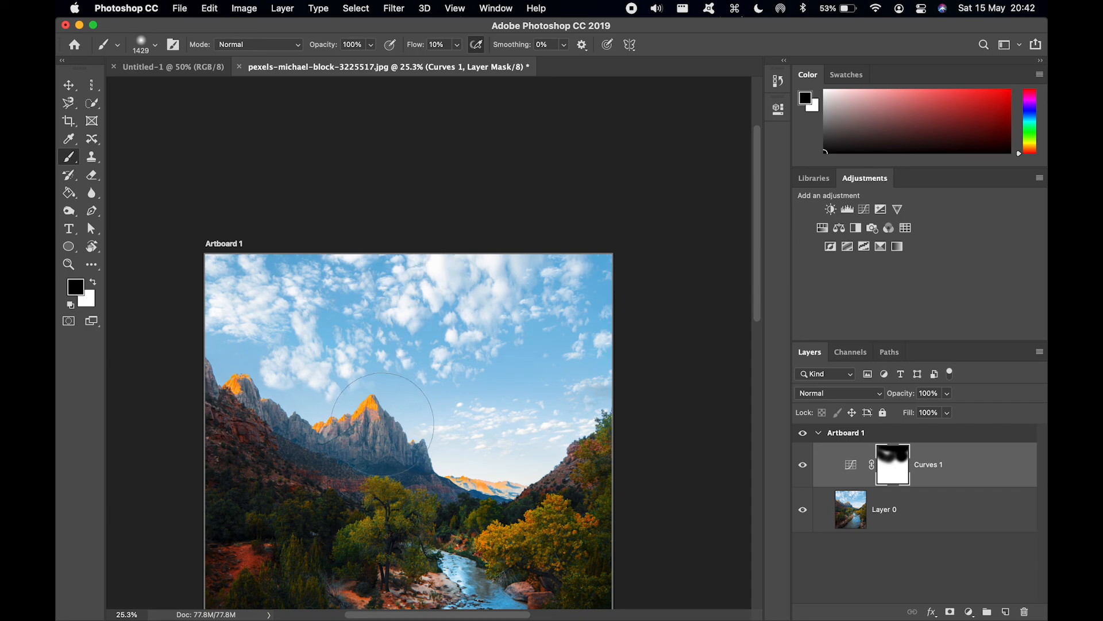
Step: Paint white over the mountain ridge on the Curves 1 mask with a 222 px brush, and delete the Curves 1 layer
{"action": "key", "text": "x"}
{"action": "mouse_move", "coordinate": [363, 436]}
{"action": "left_mouse_down"}
{"action": "mouse_move", "coordinate": [326, 453]}
{"action": "mouse_move", "coordinate": [365, 438]}
{"action": "left_mouse_up"}
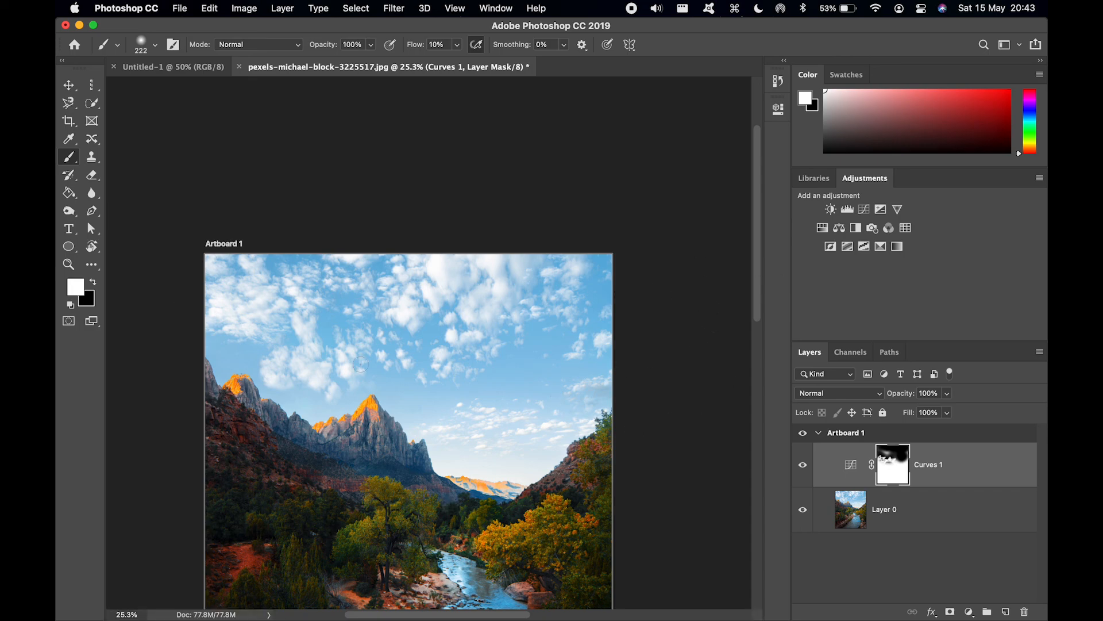
{"action": "key", "text": "BackSpace"}
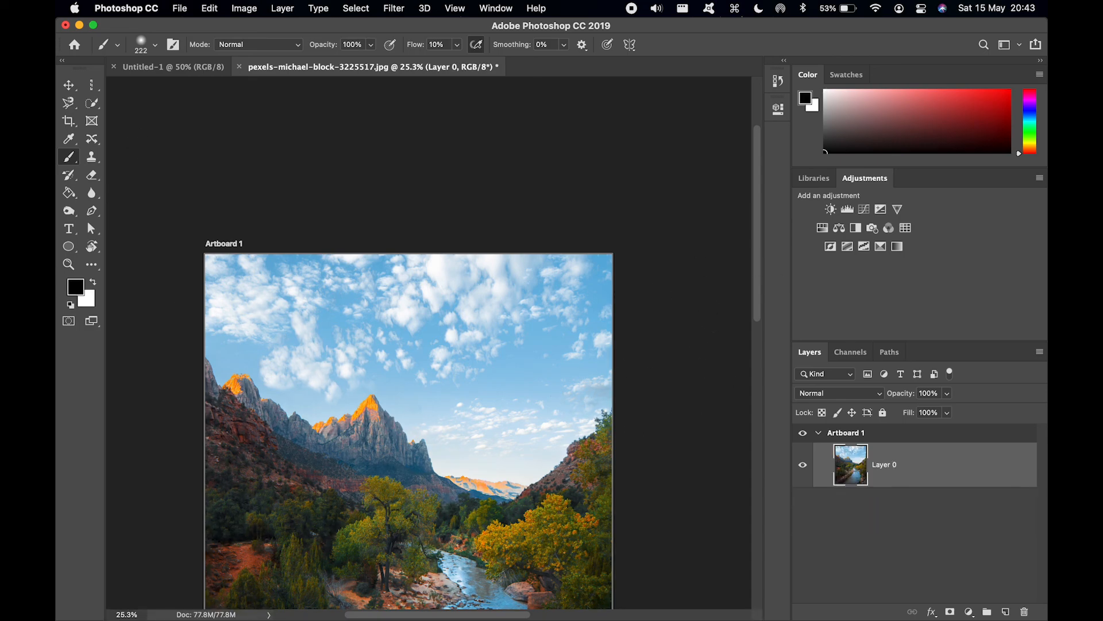